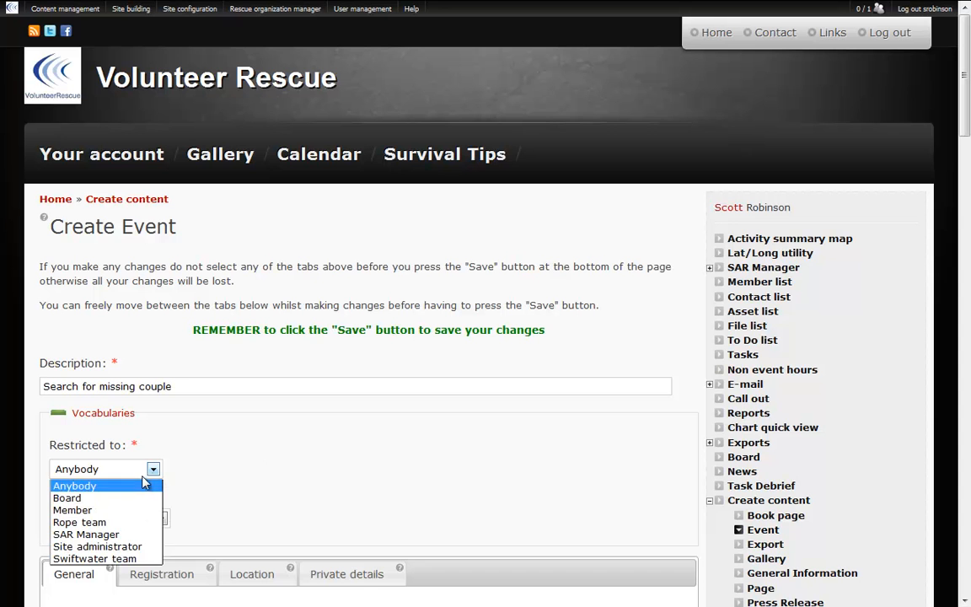
Restrict the event to Member and set its event category to -Search
click(128, 510)
click(123, 514)
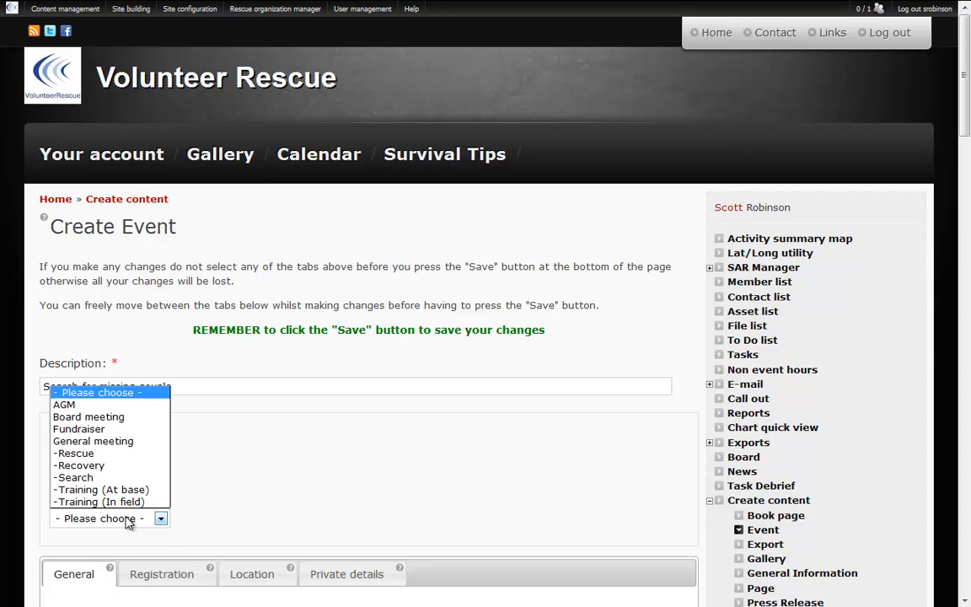
click(128, 475)
Enable showing the event on public pages and on the task summary
scroll(316, 489, down, 2)
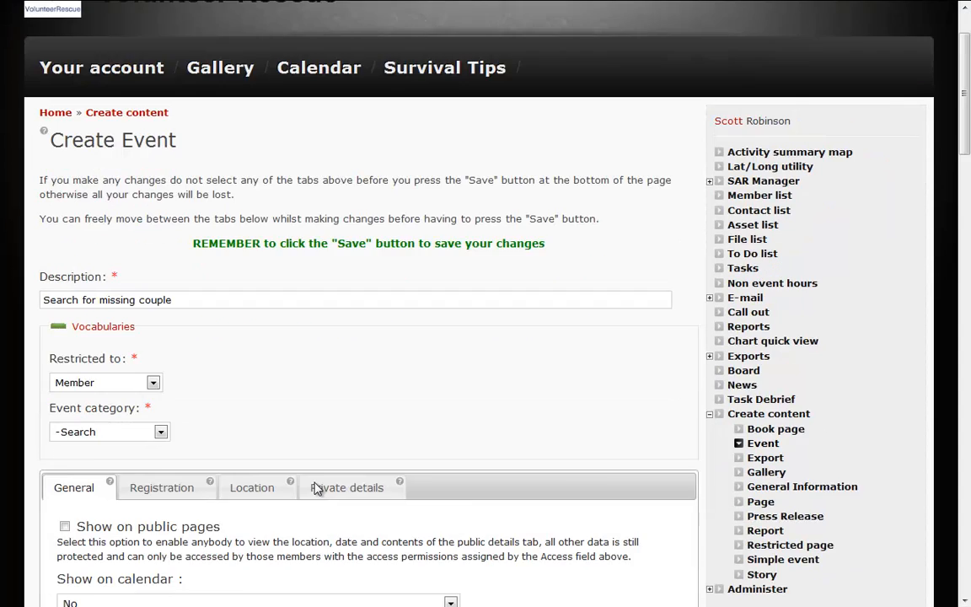
click(65, 439)
scroll(190, 469, down, 2)
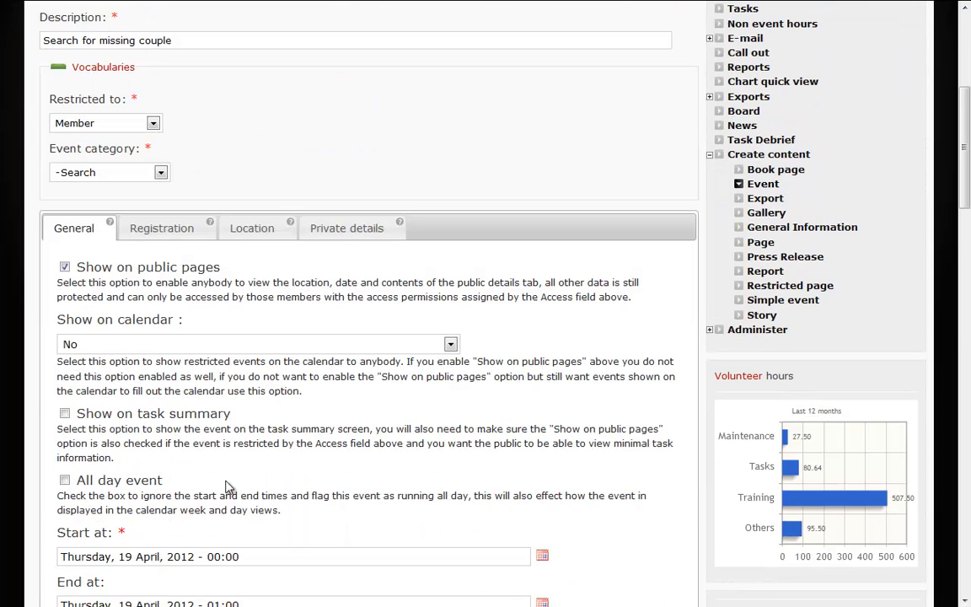
click(65, 412)
Set the event to start at 12:00 and end at 16:45 on 19 April 2012, with task number 123456
scroll(250, 454, down, 1)
scroll(249, 454, down, 1)
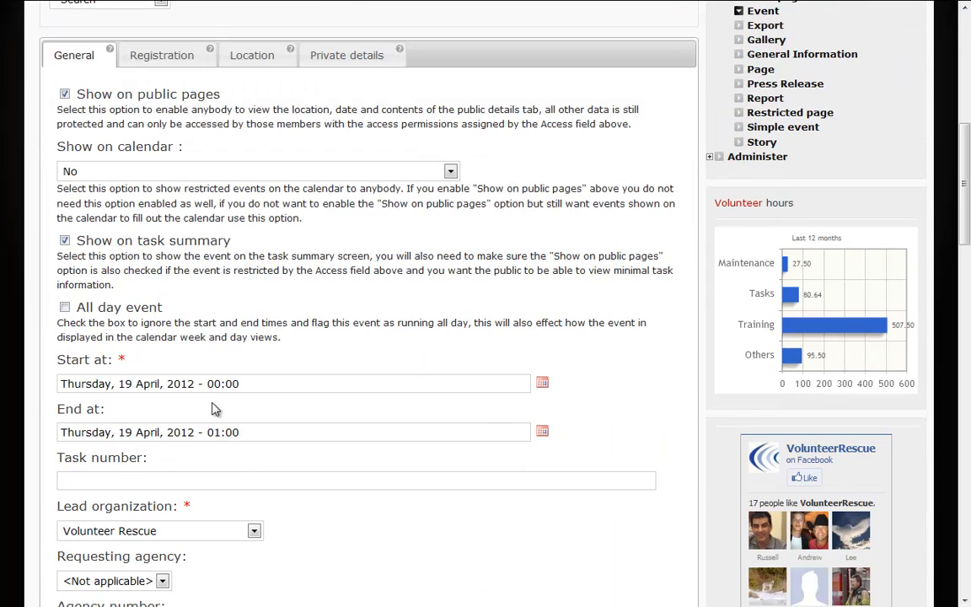
drag(206, 383, 269, 386)
text(12:00)
drag(209, 432, 247, 434)
text(16)
text(:45)
text(12)
text(34)
text(56)
Choose RCMP as the requesting agency, enter agency number 2012-1111 and set the number in party to 2
scroll(252, 478, down, 2)
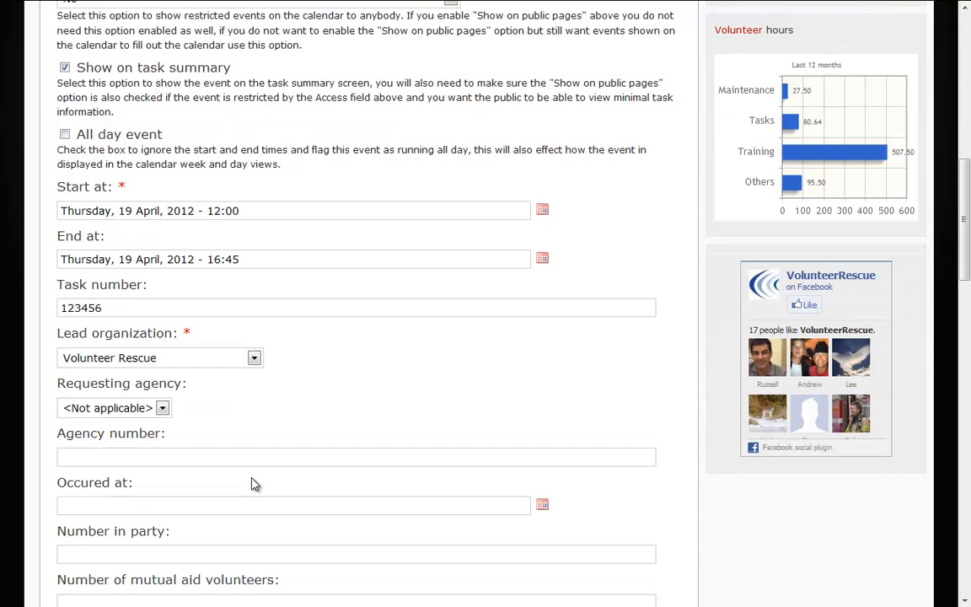
click(162, 408)
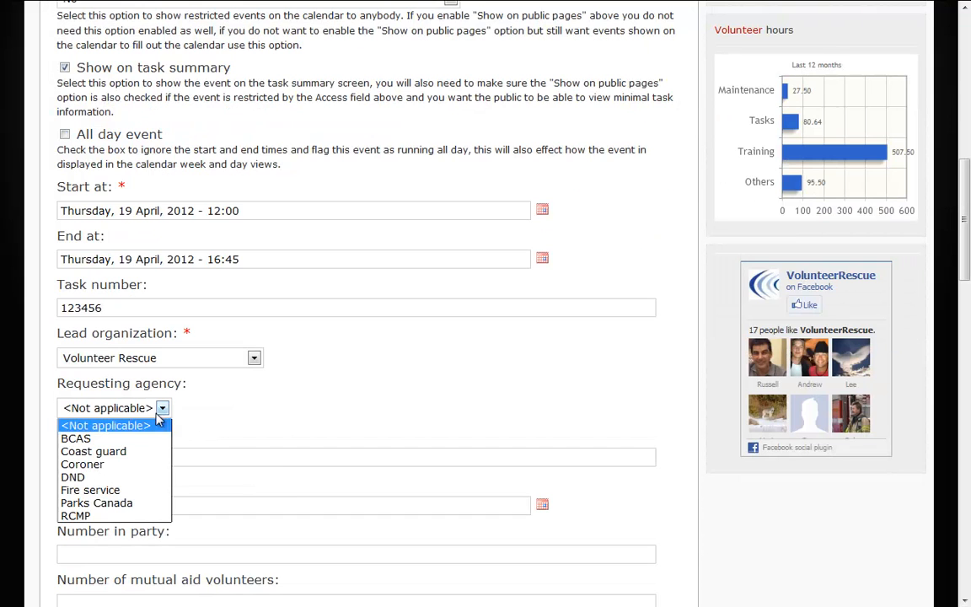
click(130, 515)
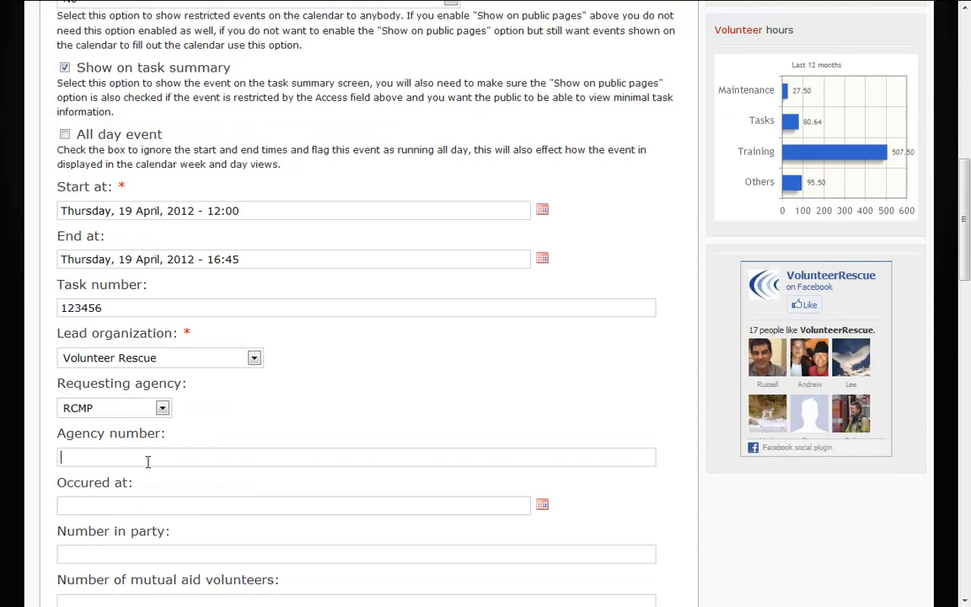
click(149, 461)
text(2012-1111)
scroll(150, 461, down, 1)
text(2)
Enter the public details "Family members reported a couple walking in the Coal Creek area had not returned home as planned."
scroll(177, 463, down, 5)
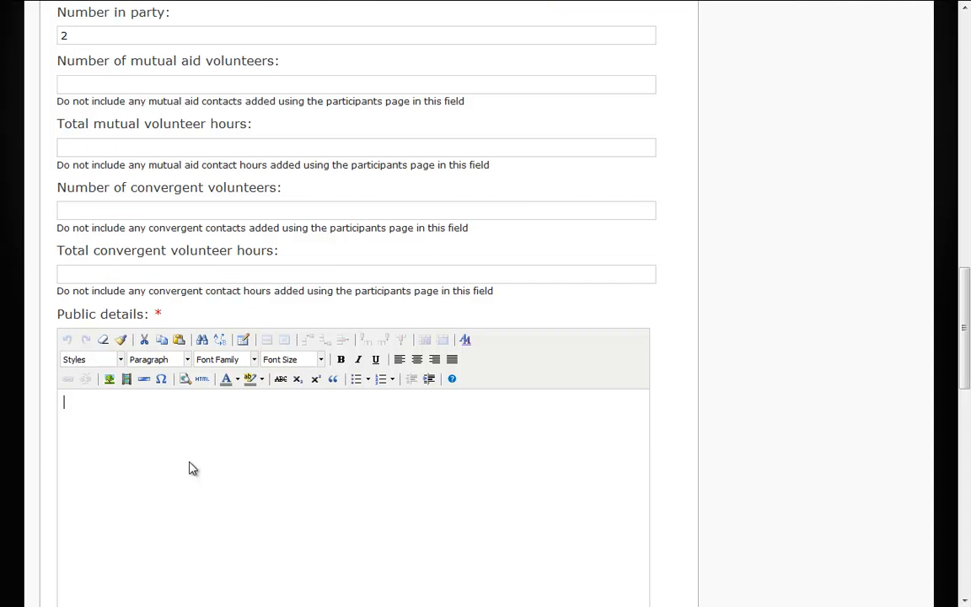
text(amily members)
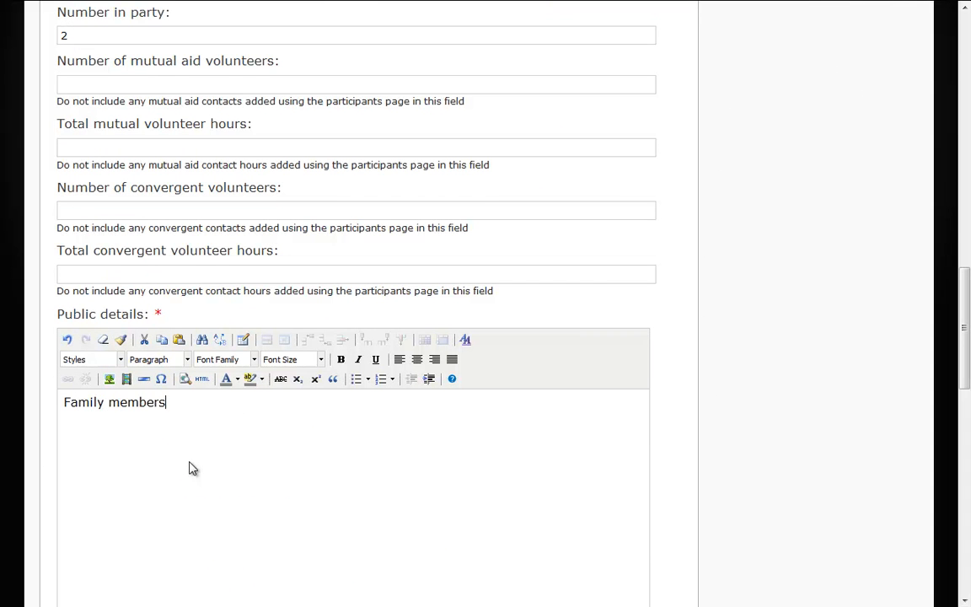
text( reported a couple walki)
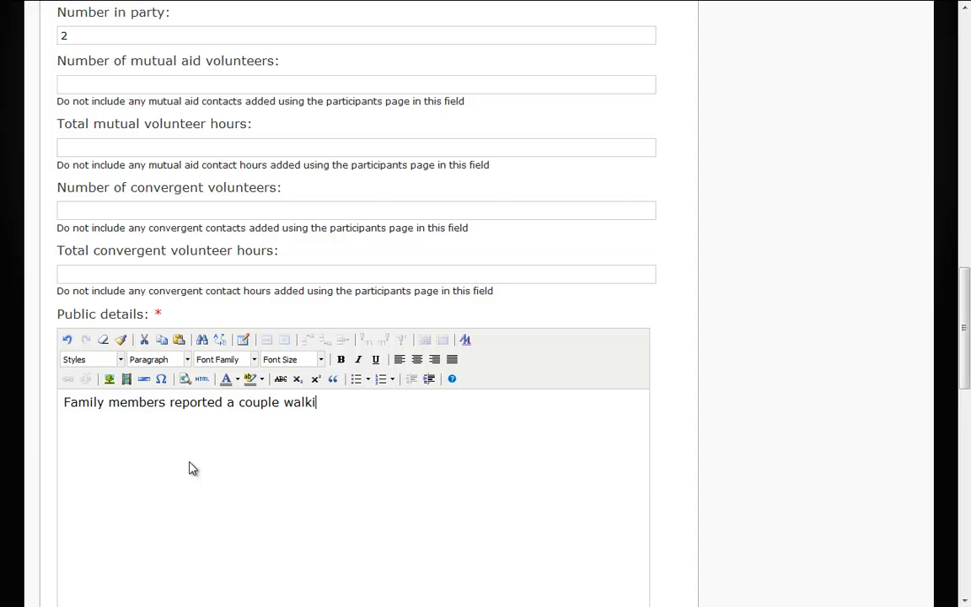
text(ng in the Co)
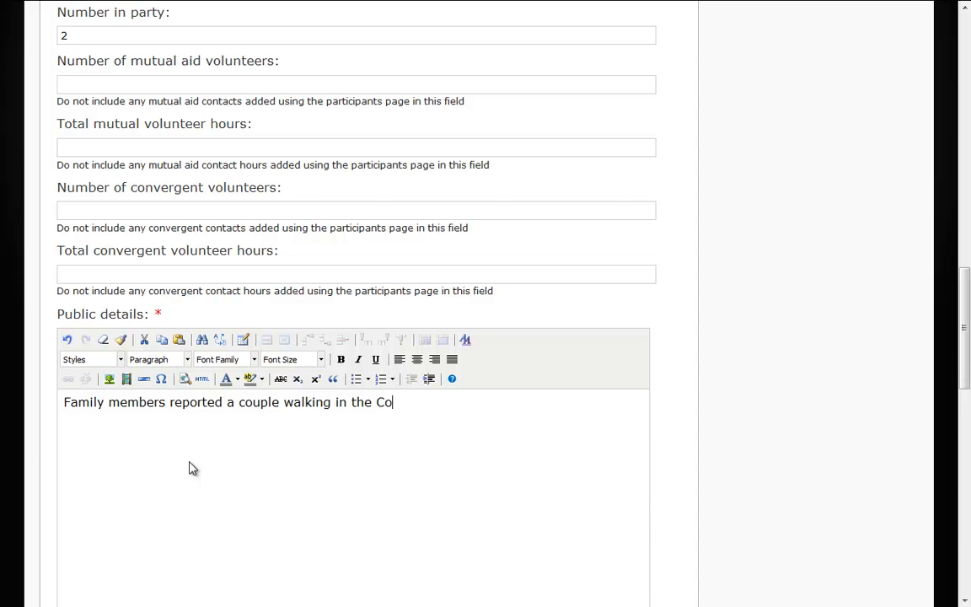
text(al Creek area )
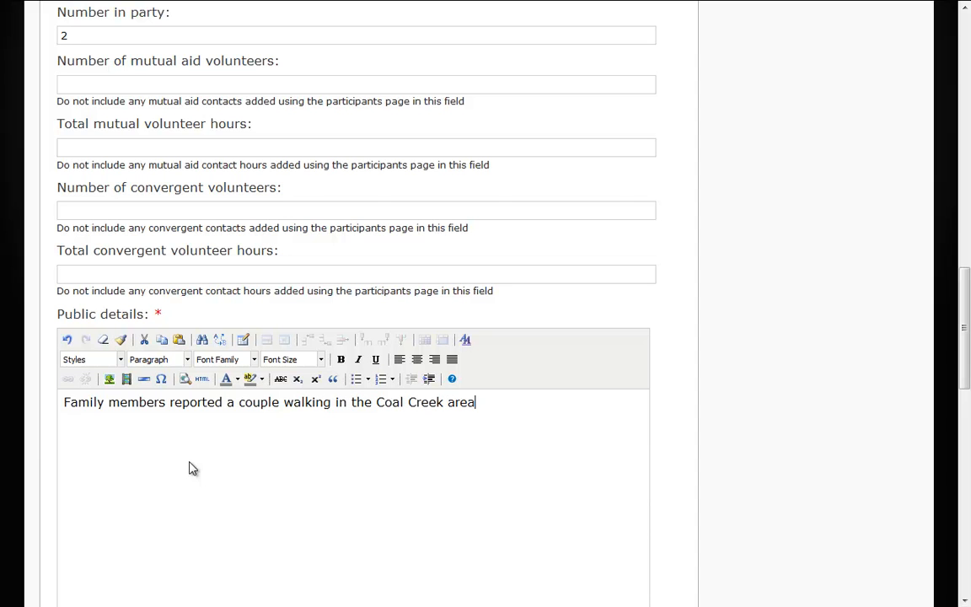
text(had not returned h)
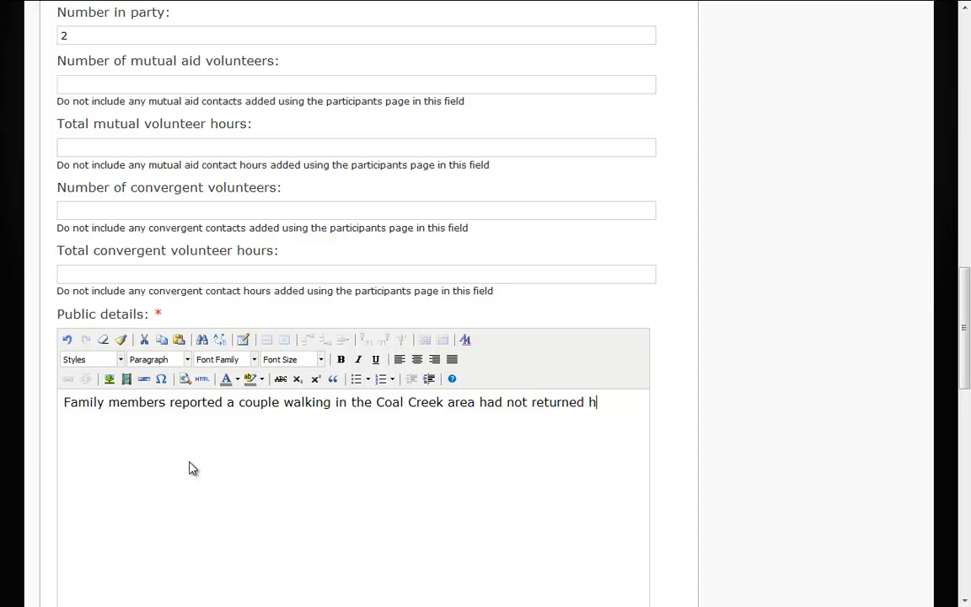
text(ome as planned.)
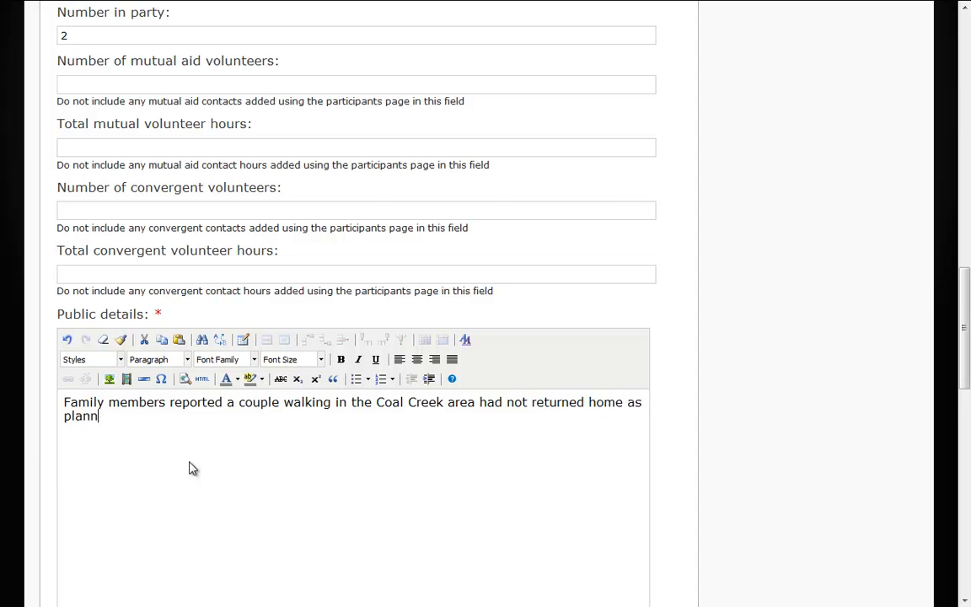
Define a new event location described as "Coal Creek" with the address "UTM - E644385 N5483313 Z11"
scroll(220, 436, up, 8)
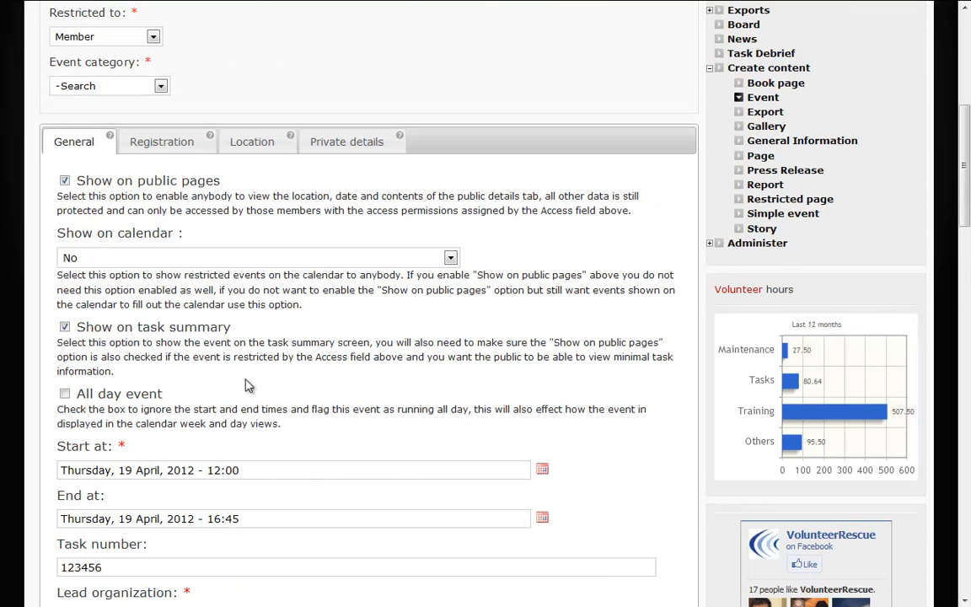
click(253, 145)
click(187, 290)
text(Coal Creek)
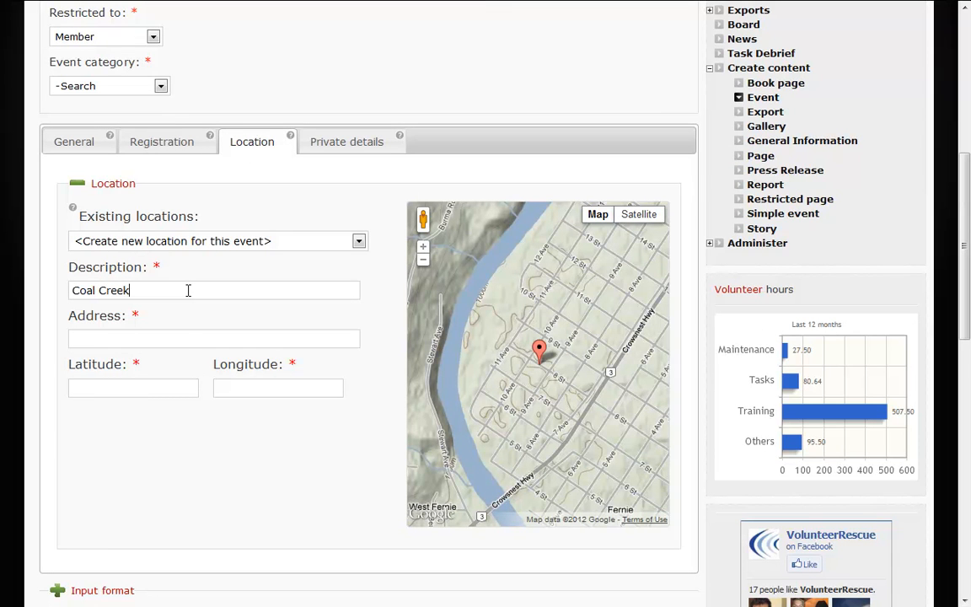
click(188, 335)
text(UTM - E644385 N)
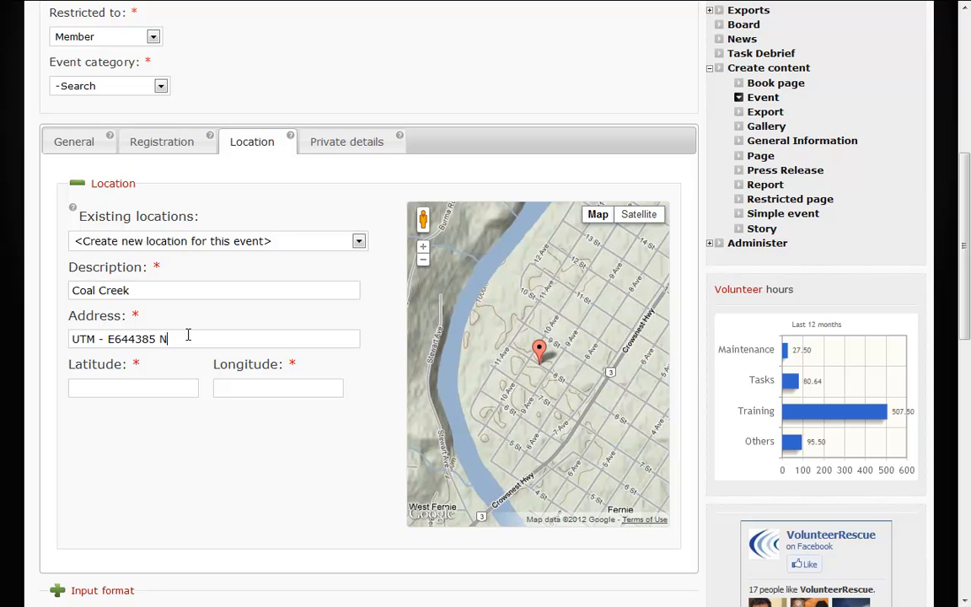
text(5483313 Z11)
key(Tab)
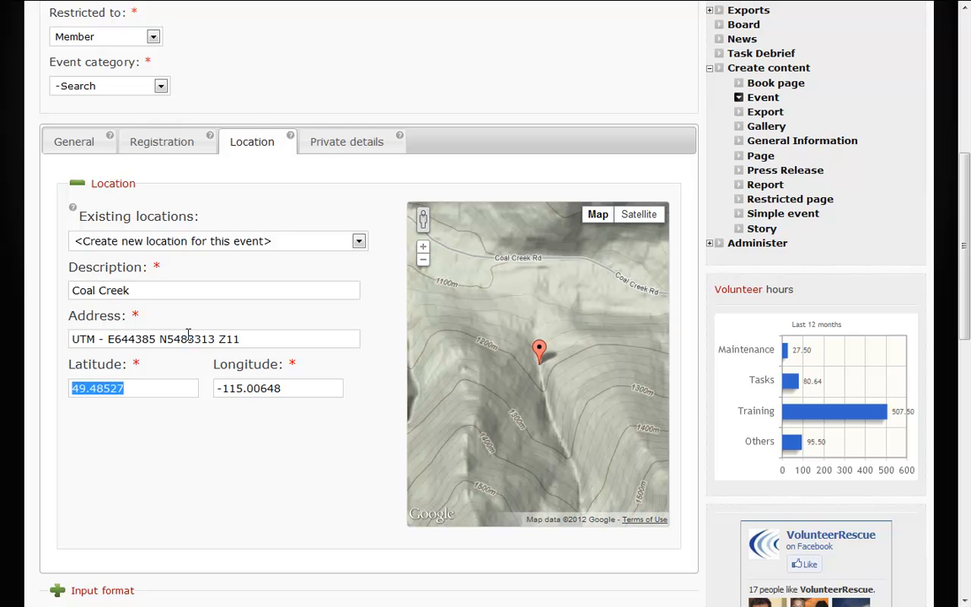
Enable showing the group level restricted details in the private details and start their text with "Points to note"
click(345, 144)
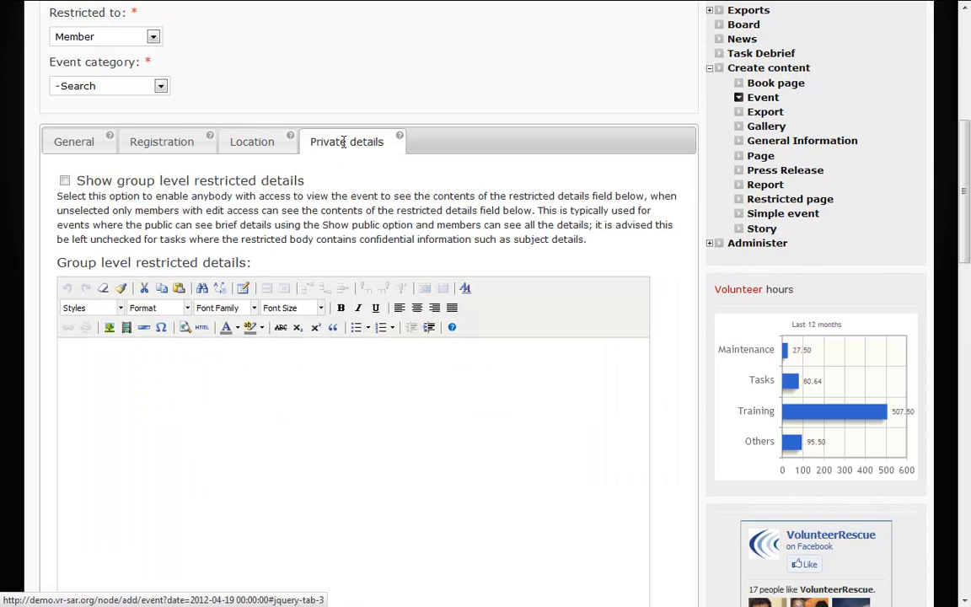
click(65, 181)
click(136, 379)
text(Points to note)
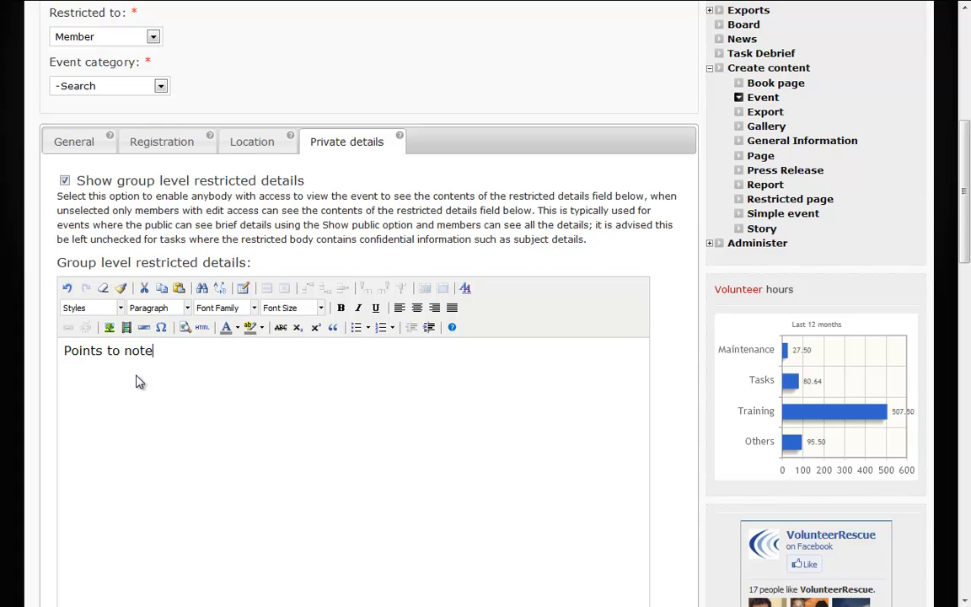
Add "Remember to take the SPOT devices for team tracking" and "Communications were not the best in this area" below the heading as bullets
key(Return)
text(Remember to take the SPOT devices for team )
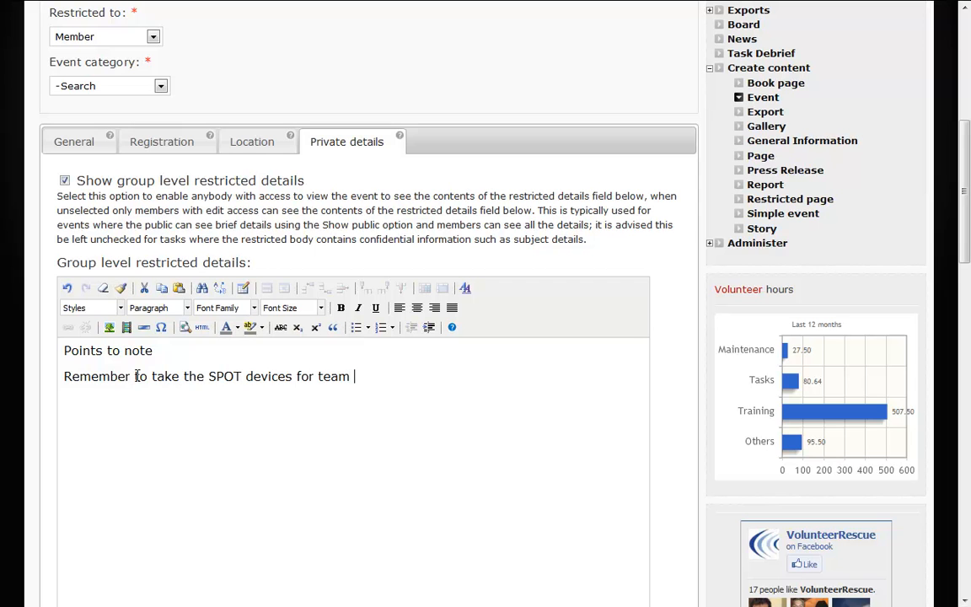
text(tracking Communications were not )
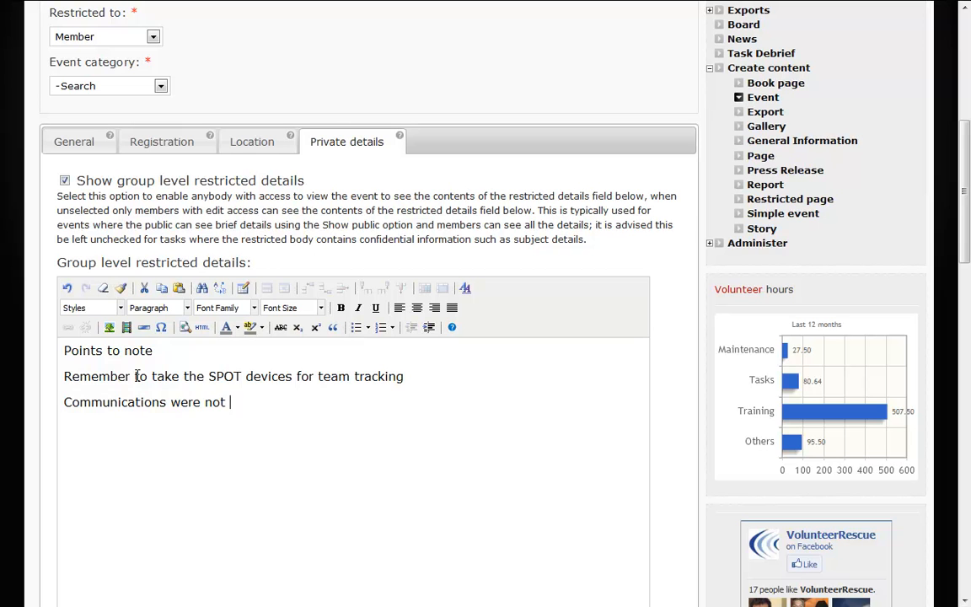
text(the best in this area)
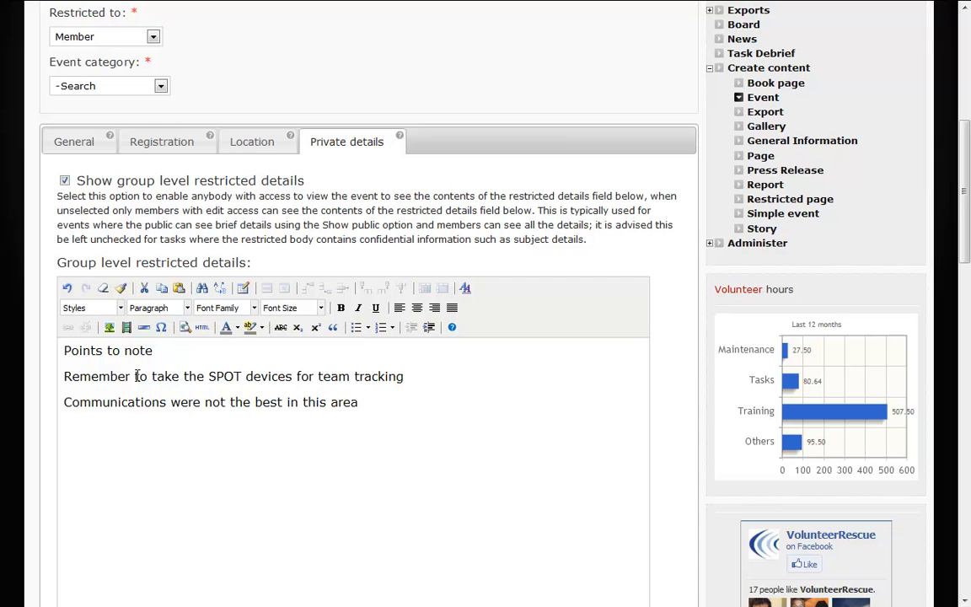
drag(358, 402, 64, 377)
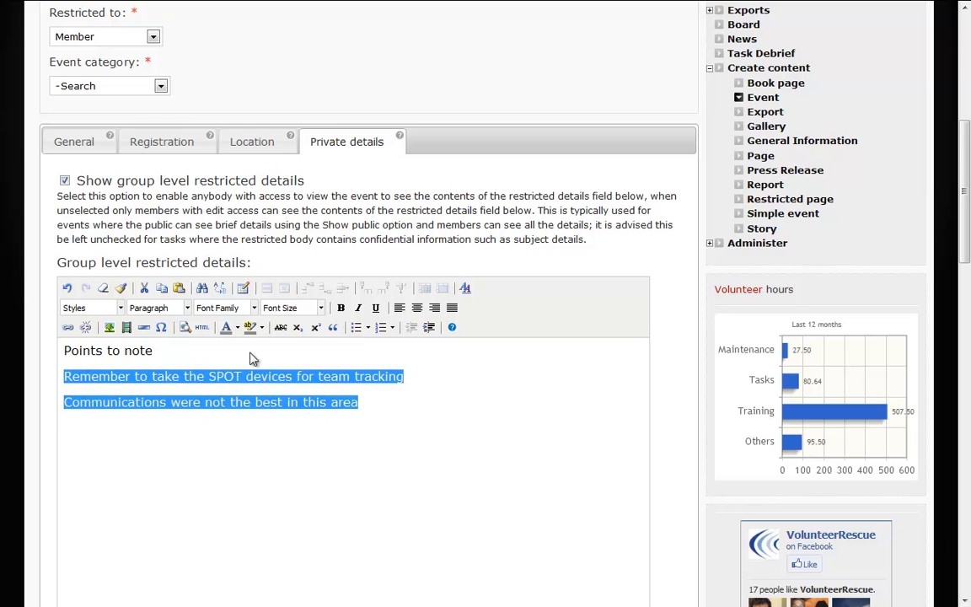
click(356, 328)
Begin the task report body with "Requested by the RCMP to search for a missing couple in the Coal Creek area, the couple"
scroll(344, 362, down, 4)
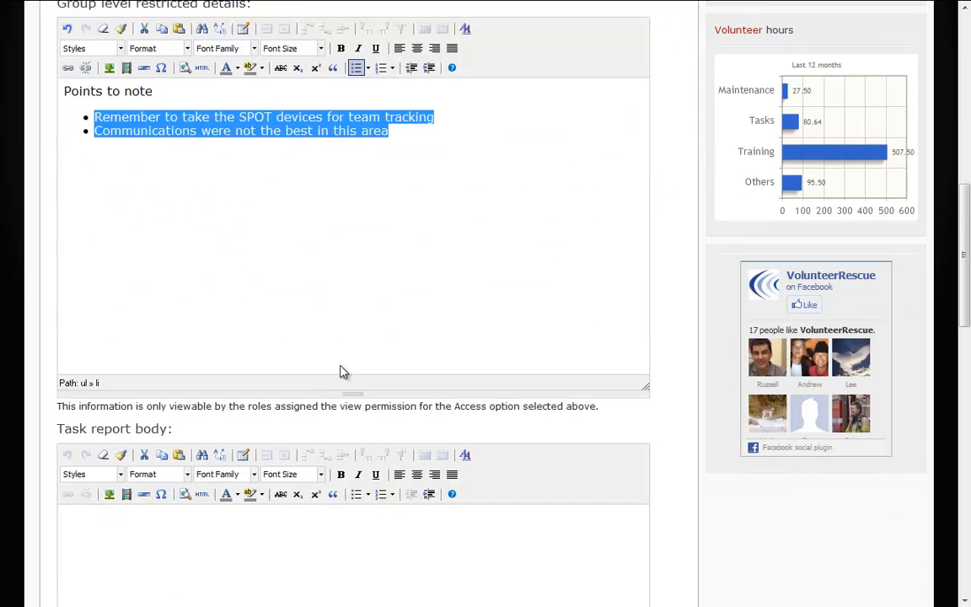
click(289, 437)
text(Re)
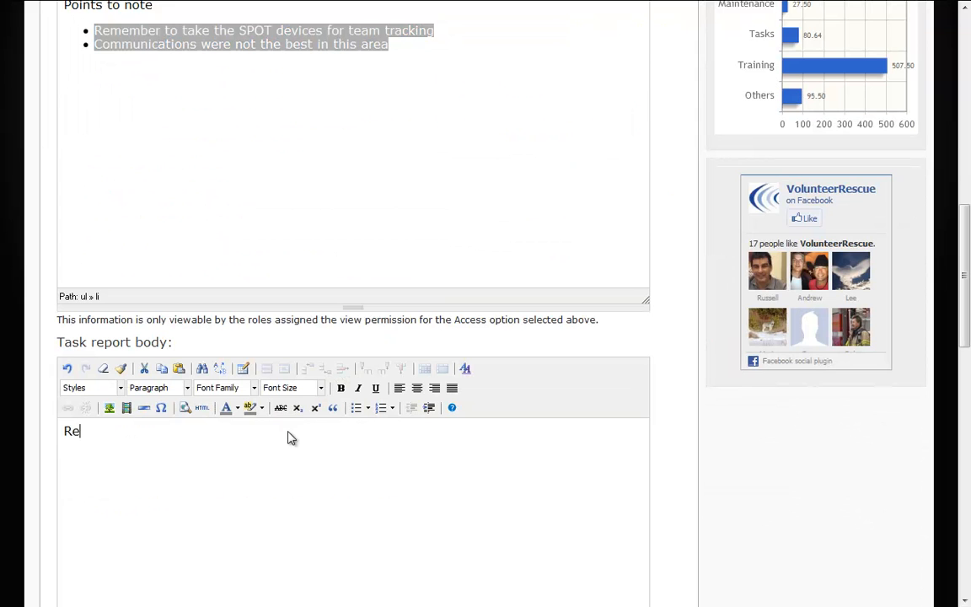
text(quested by the )
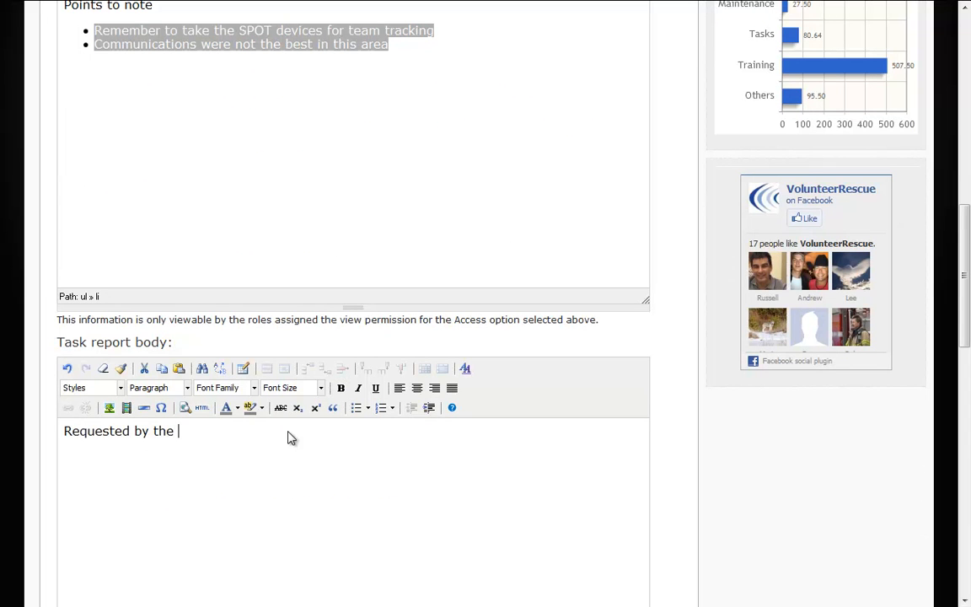
text(RCMP to sea)
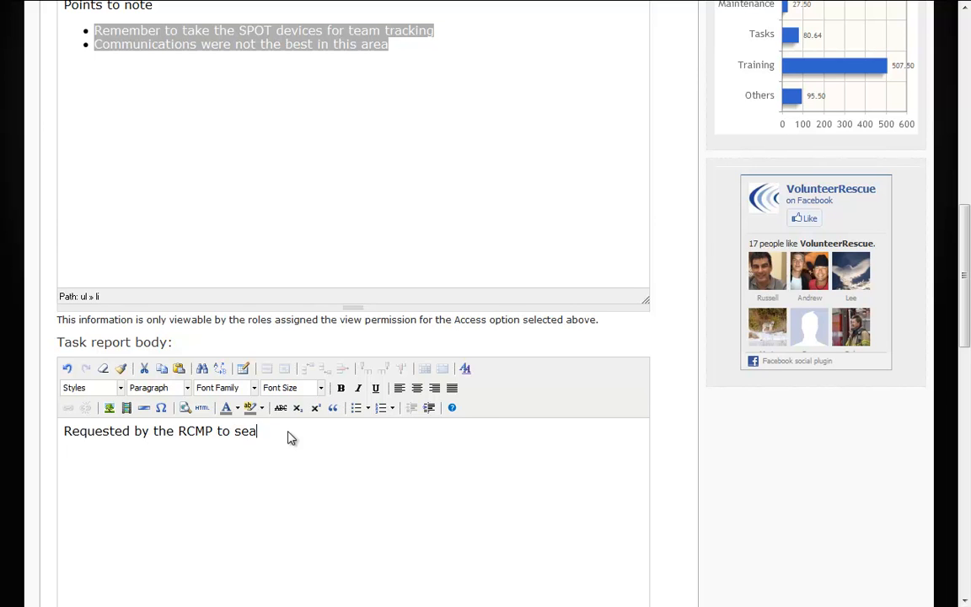
text(rch for a missig)
key(BackSpace)
text(ng )
text(couple in the )
text(Coal)
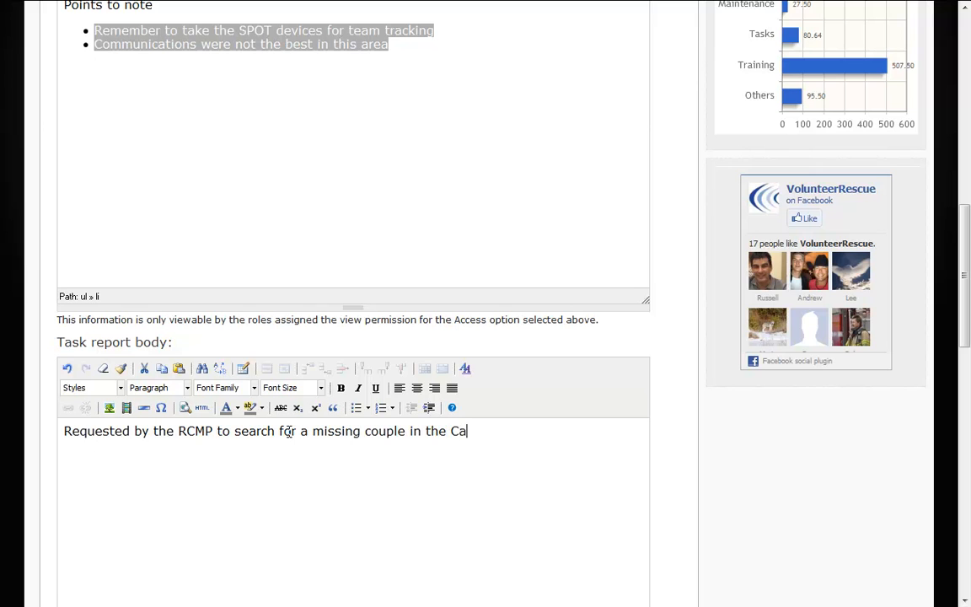
text( Creek Area)
key(BackSpace)
key(BackSpace)
key(BackSpace)
text(area, the couple )
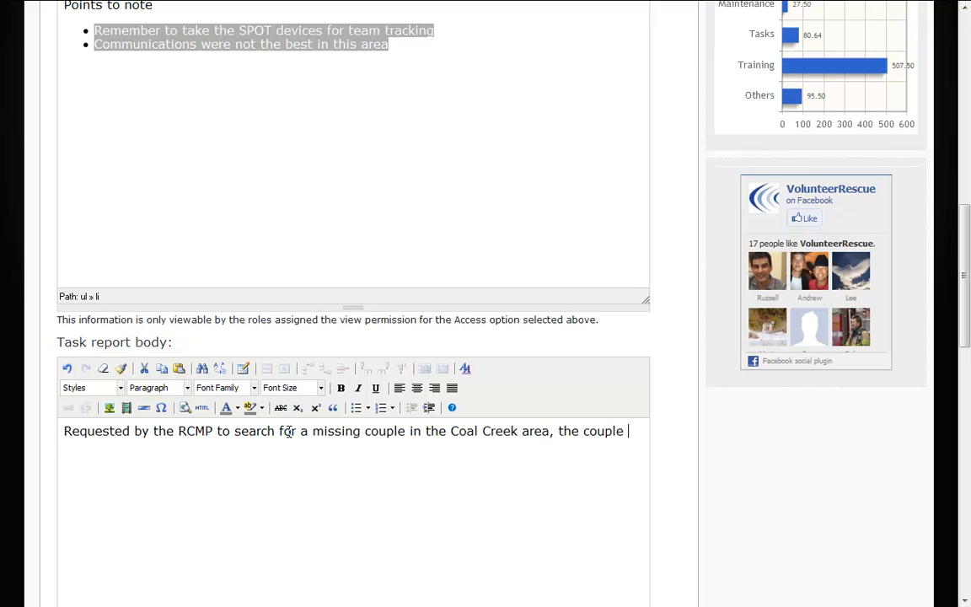
Continue the task report body with "were located on the South Side of the road with the female suffering"
text(were located)
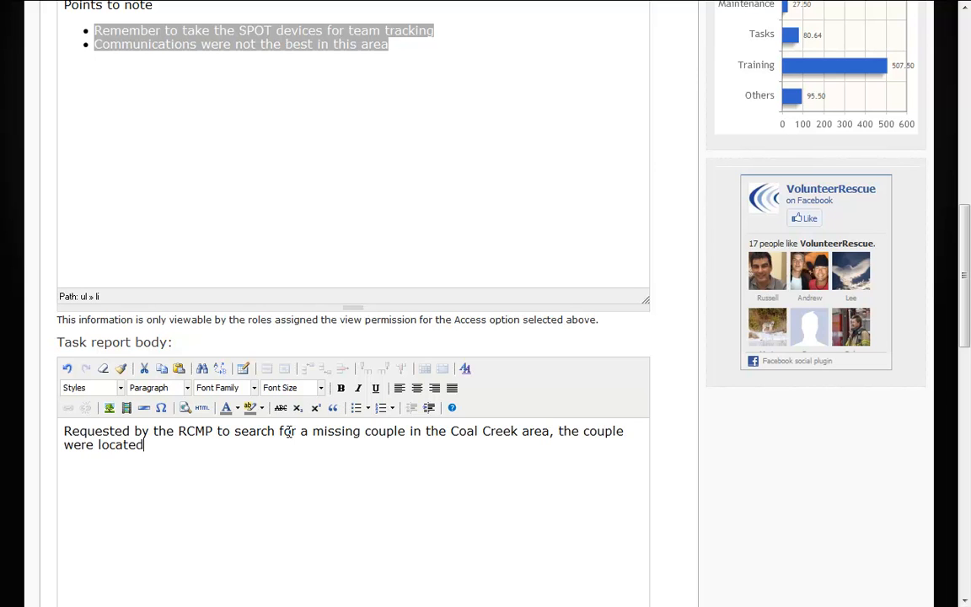
text( on the South Side of the roa)
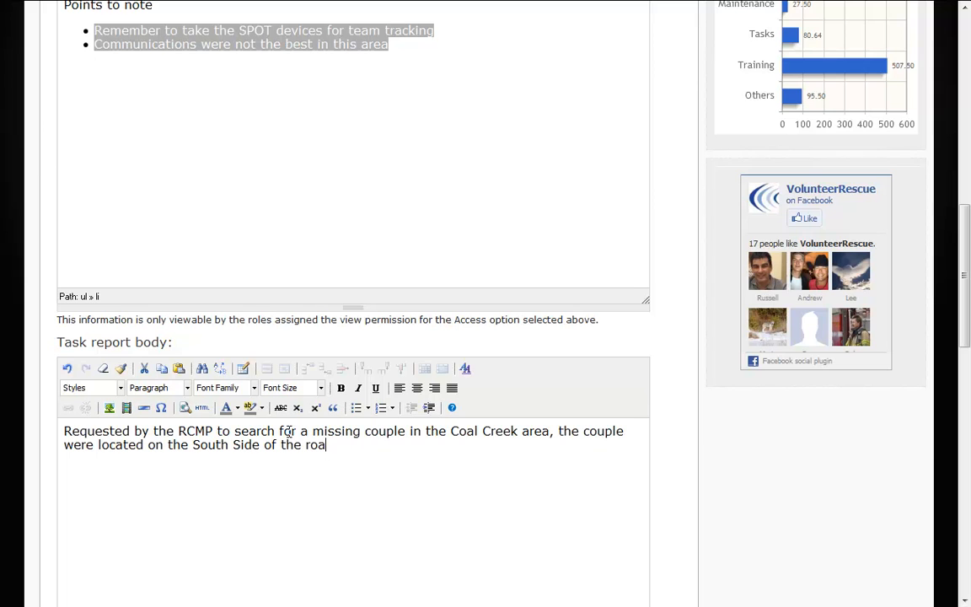
text(d with the female suffering )
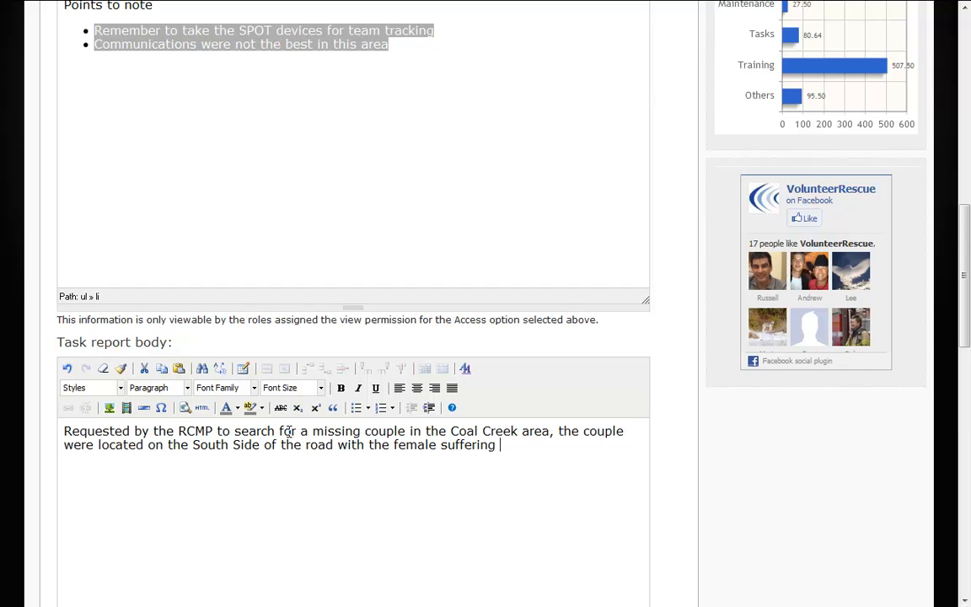
Finish the task report with "an ankle injury. The female was packaged and stretchered to a waiting ambulance." and save the event
text(an ankle injury.  The female was packaged an)
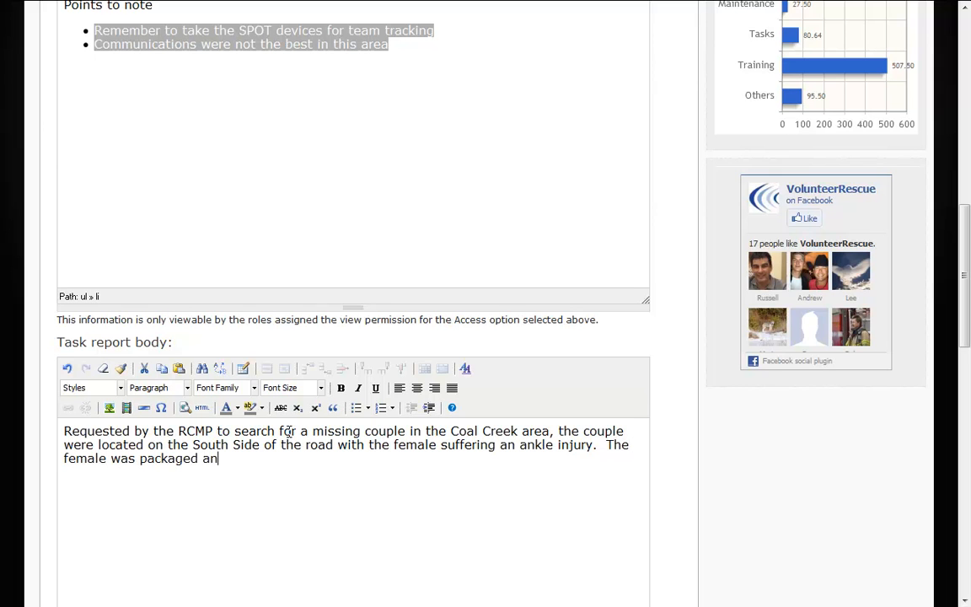
text(d strect)
text(tchere)
text(d to )
text(a waiti)
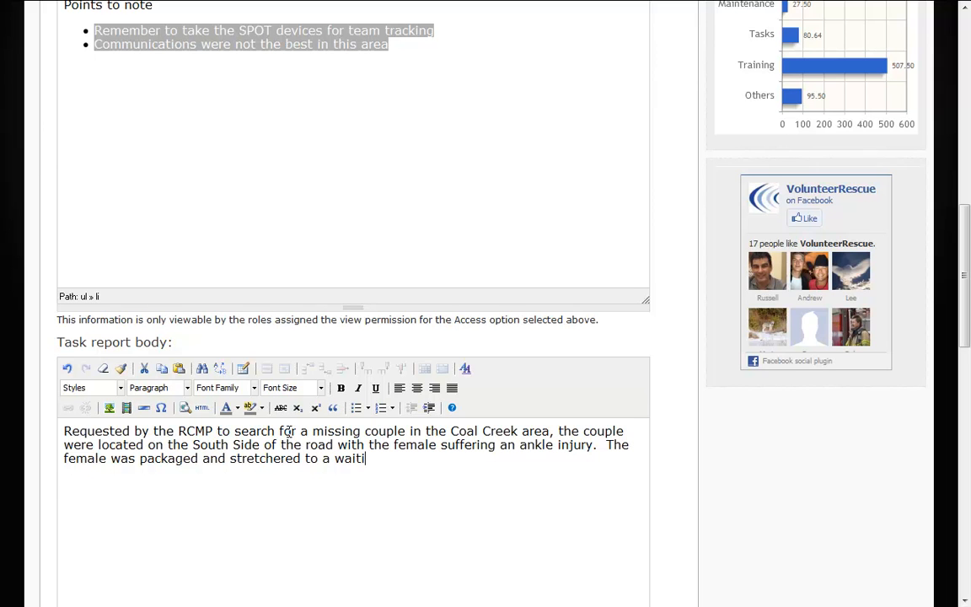
text(ng ambulance.)
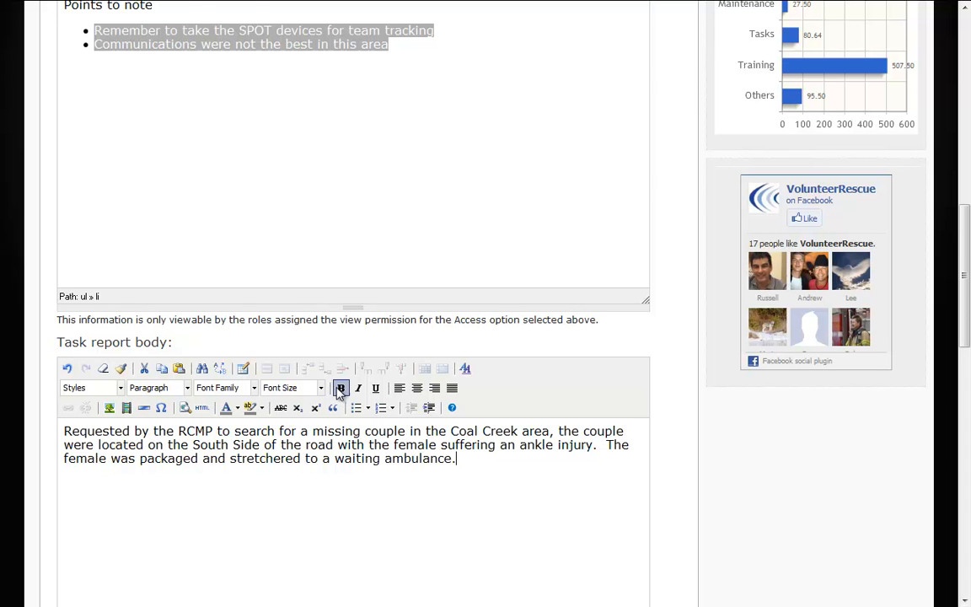
scroll(337, 389, up, 6)
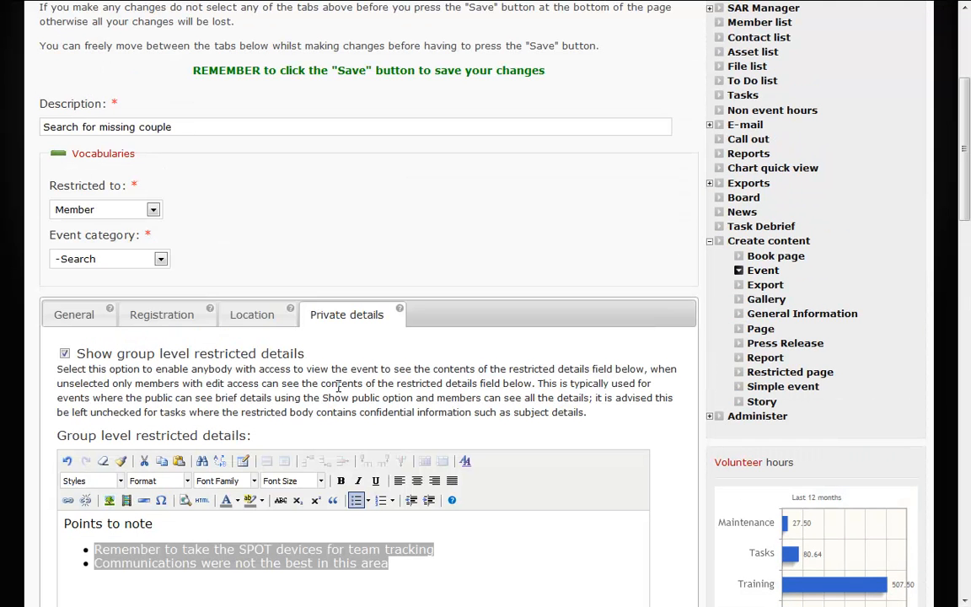
scroll(338, 387, down, 10)
click(57, 534)
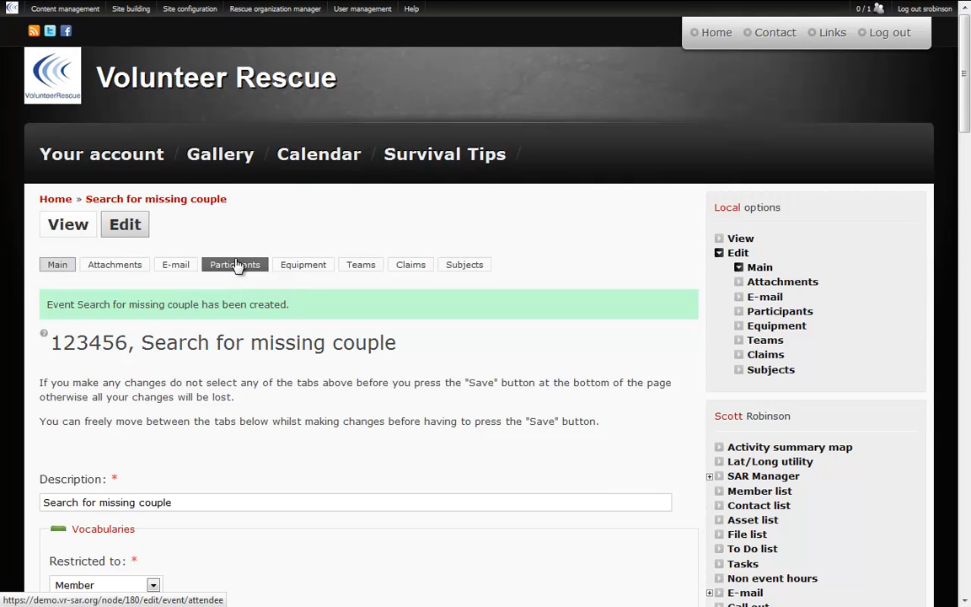
Choose the third member of the SAR Manager category for adding as an event participant, and check the available roles
click(237, 265)
click(328, 539)
scroll(325, 542, down, 4)
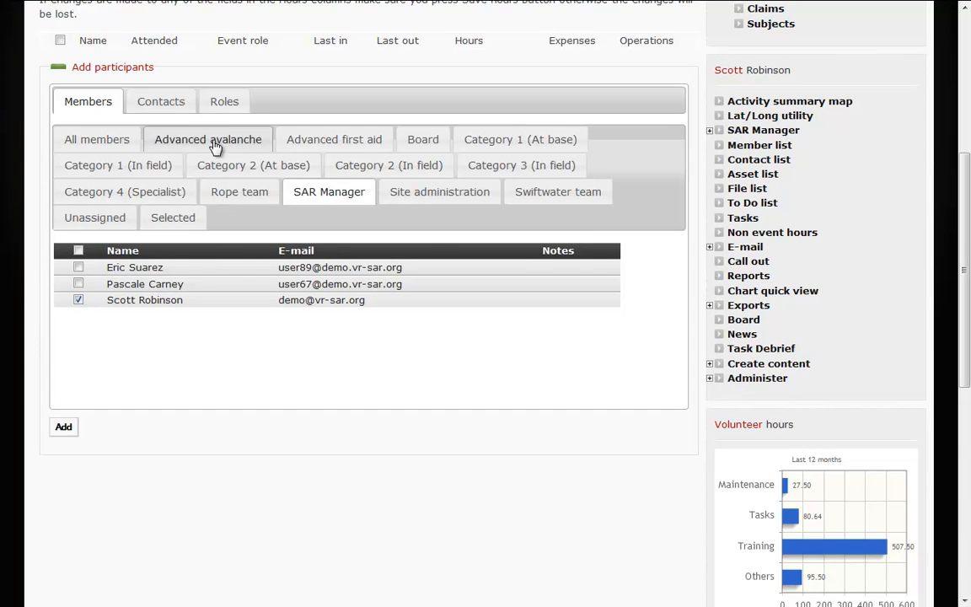
click(224, 104)
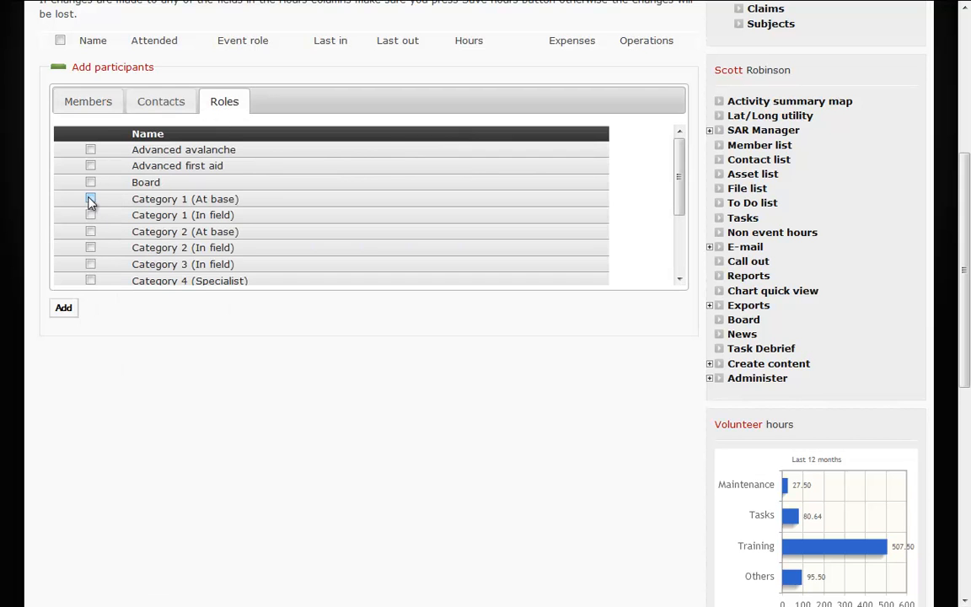
click(96, 109)
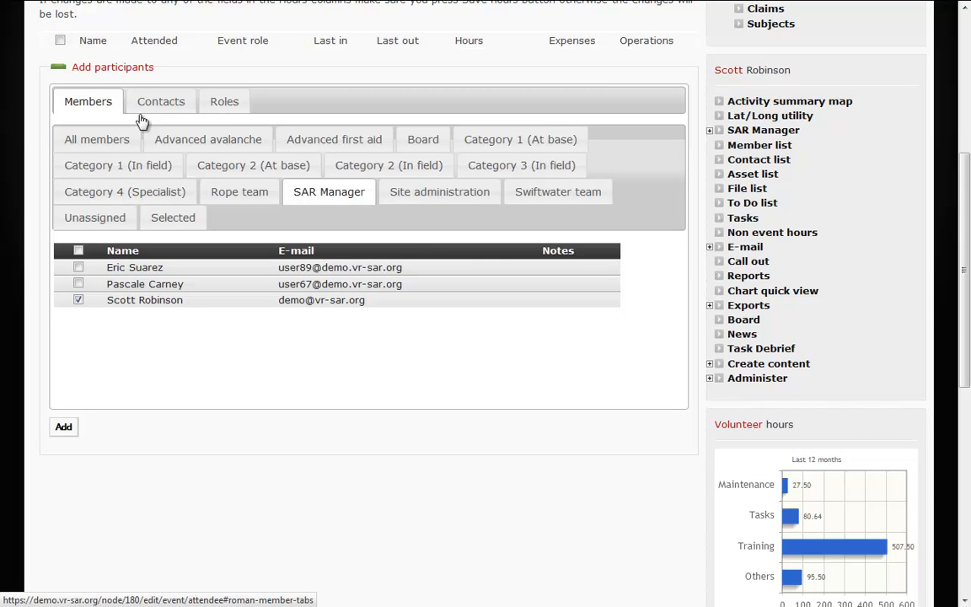
Keep only the first and third members of the Category 1 (At base) group selected for the event
click(483, 140)
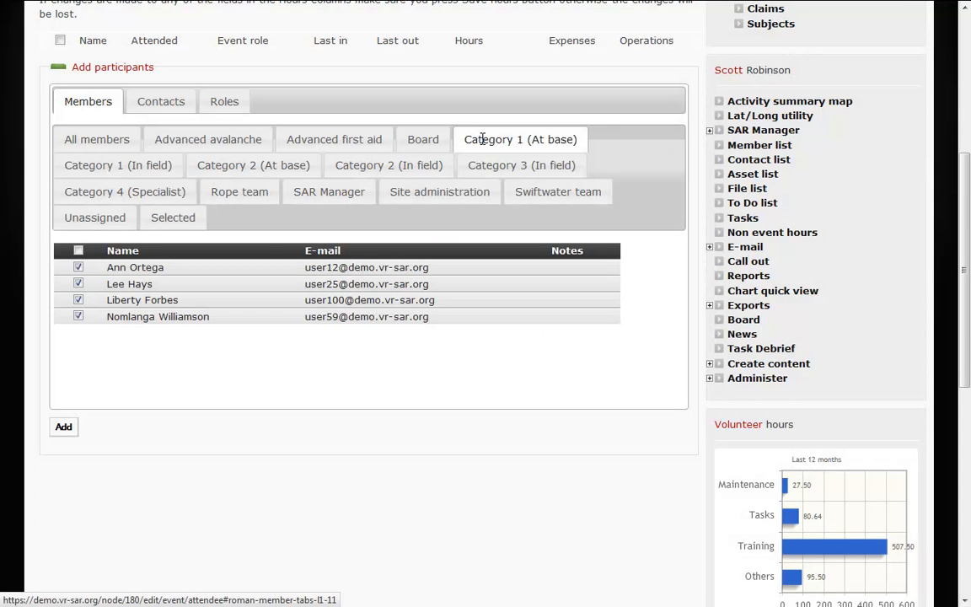
click(77, 283)
click(79, 316)
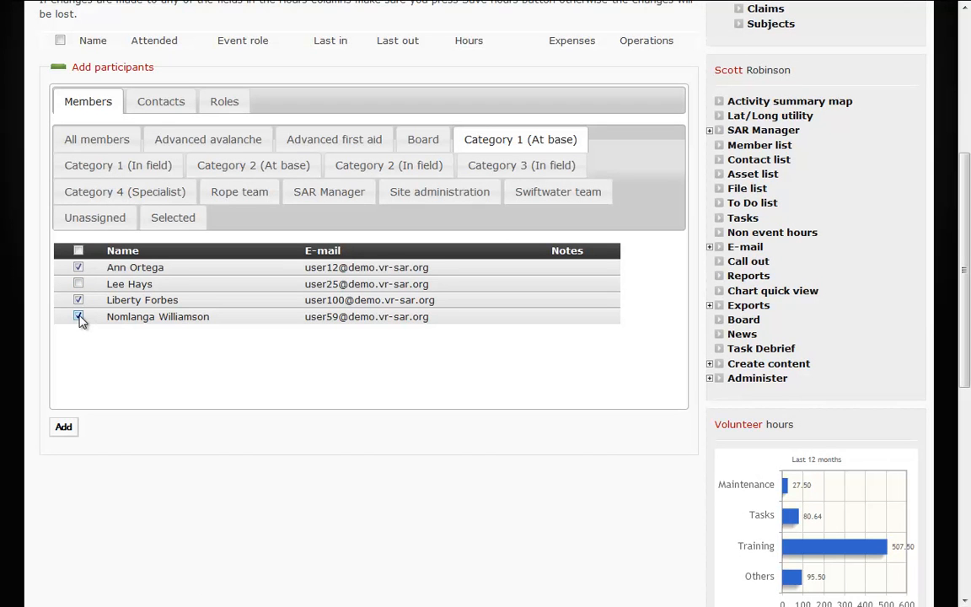
Select the first four, the sixth and the seventh members of the Category 1 (In field) group
click(156, 168)
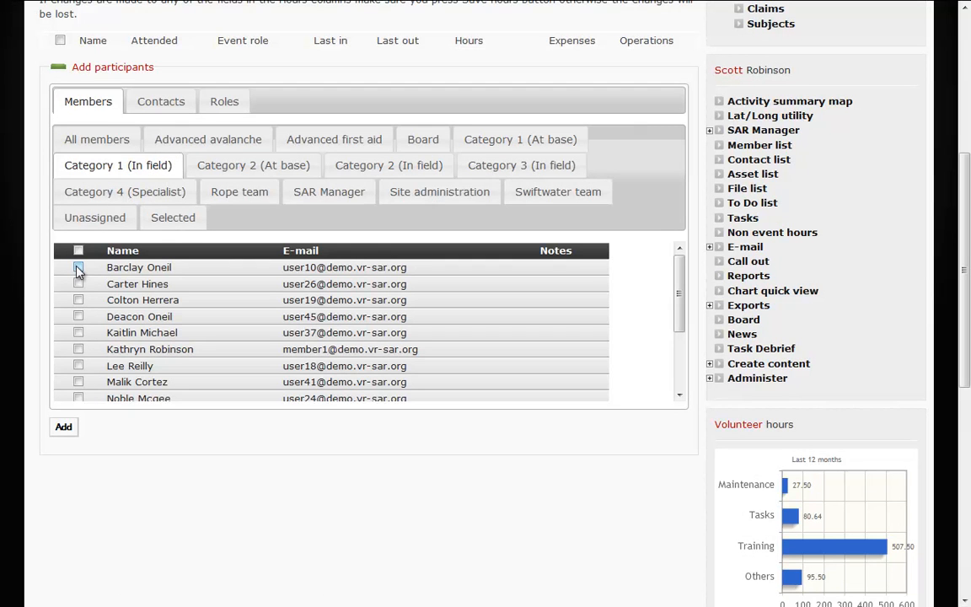
click(79, 268)
click(79, 285)
click(78, 301)
click(78, 317)
click(79, 349)
scroll(189, 346, down, 1)
click(78, 327)
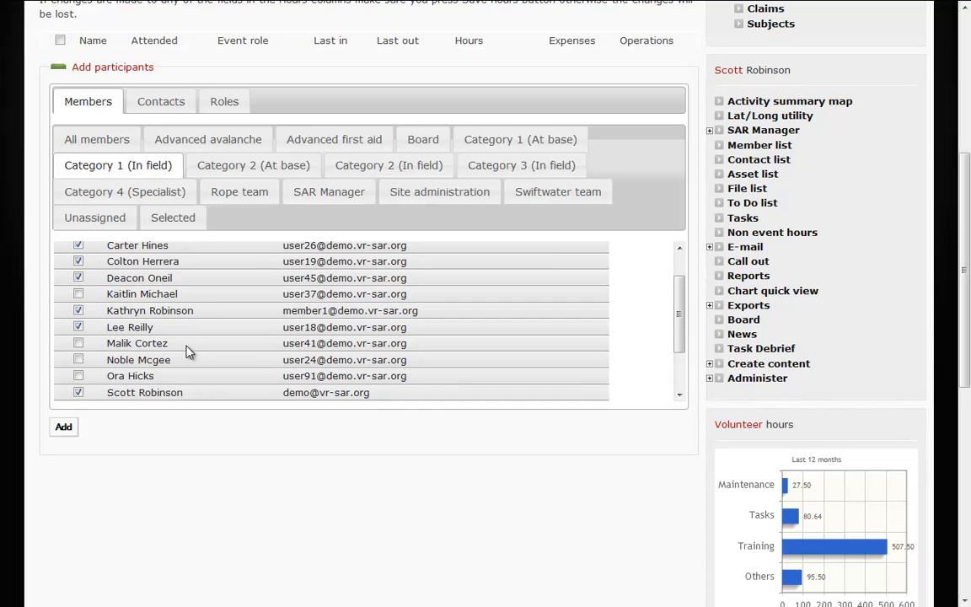
Also select the thirteenth and last members of Category 1 (In field), and add all selected members as event participants
scroll(189, 353, down, 2)
click(78, 360)
click(78, 376)
click(78, 393)
click(66, 427)
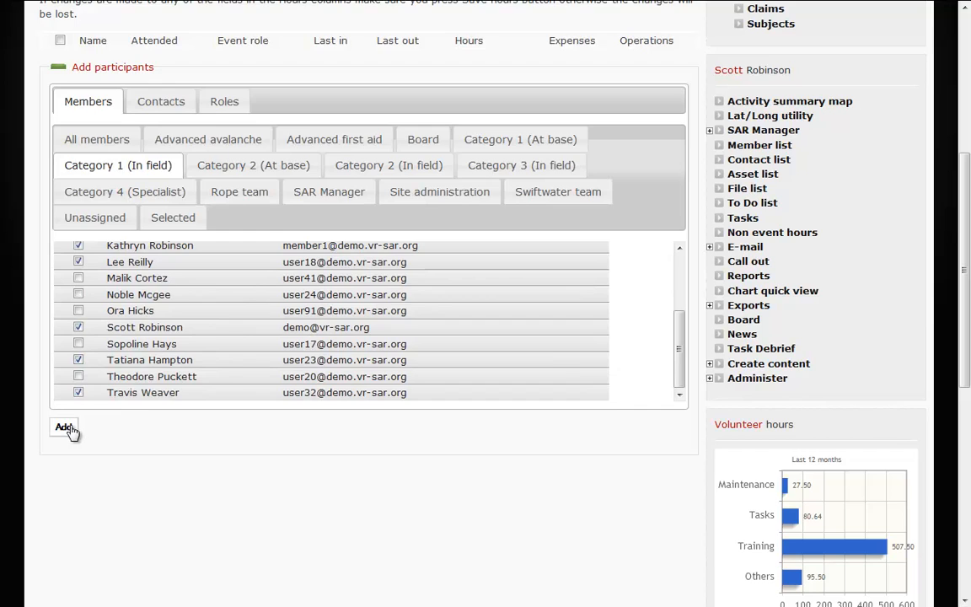
Start editing the attended hours of the SAR manager, ninth in the participant list, with check in at 19 April 2012, 12:00
scroll(321, 445, down, 1)
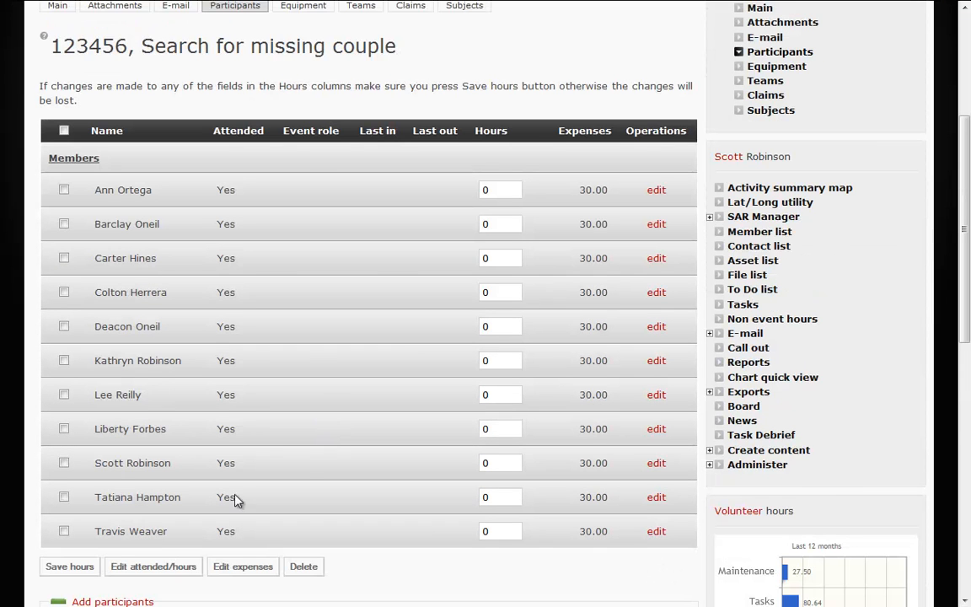
click(64, 463)
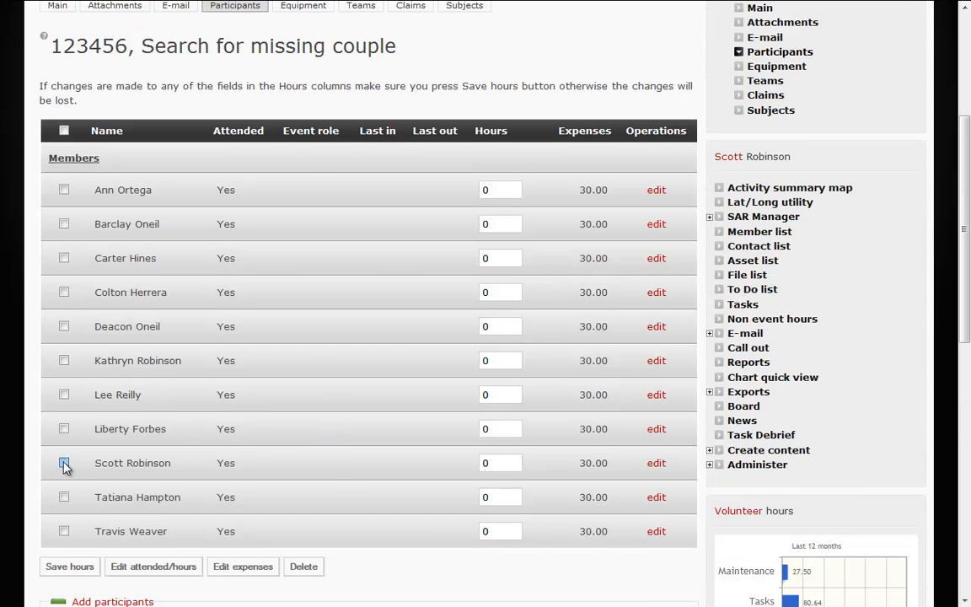
click(149, 568)
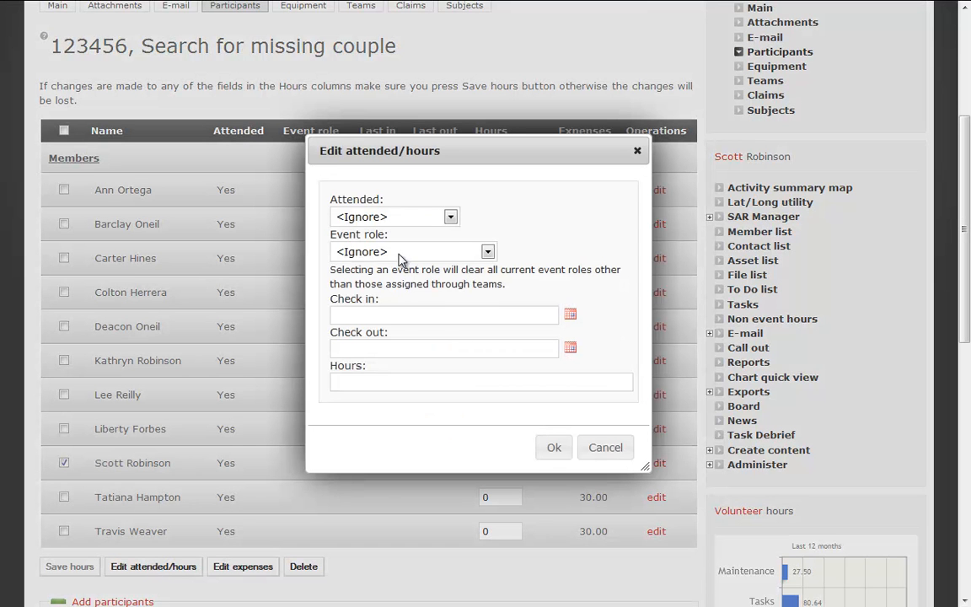
click(403, 319)
text(apt 19)
key(BackSpace)
key(BackSpace)
key(BackSpace)
text(19 12:00)
key(Tab)
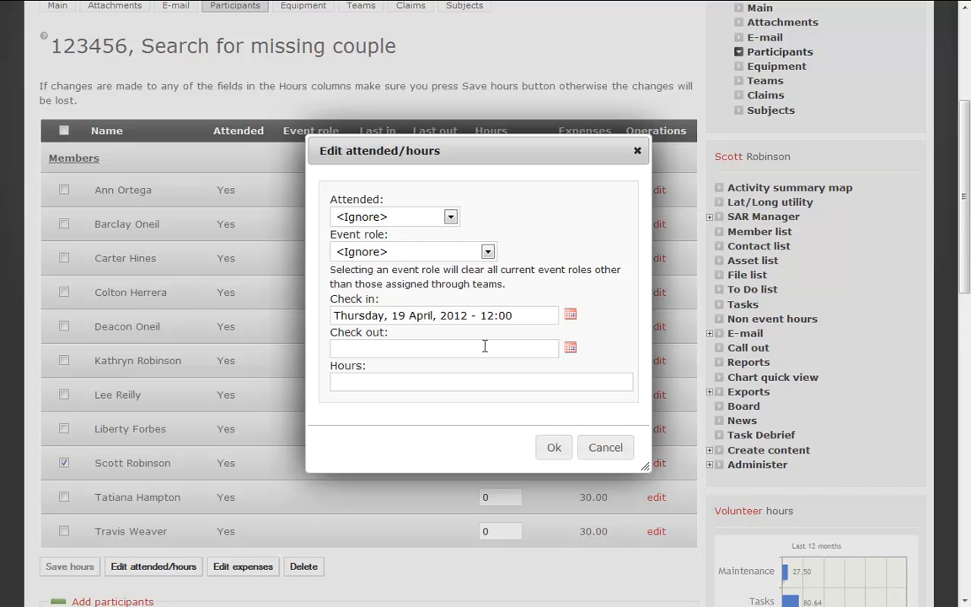
Set the SAR manager's check out to 19 April 2012, 16:45, and apply the hours
click(570, 352)
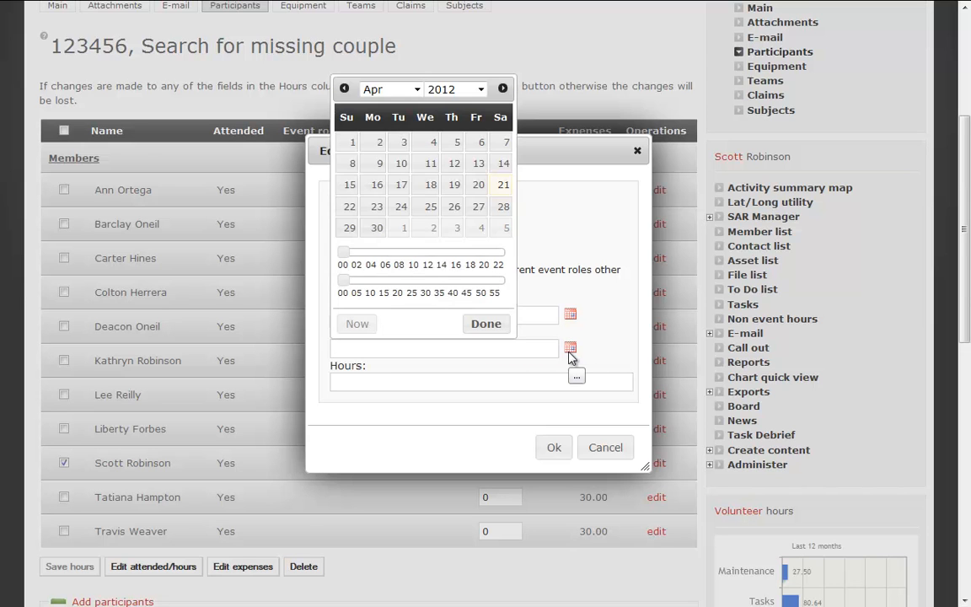
click(454, 187)
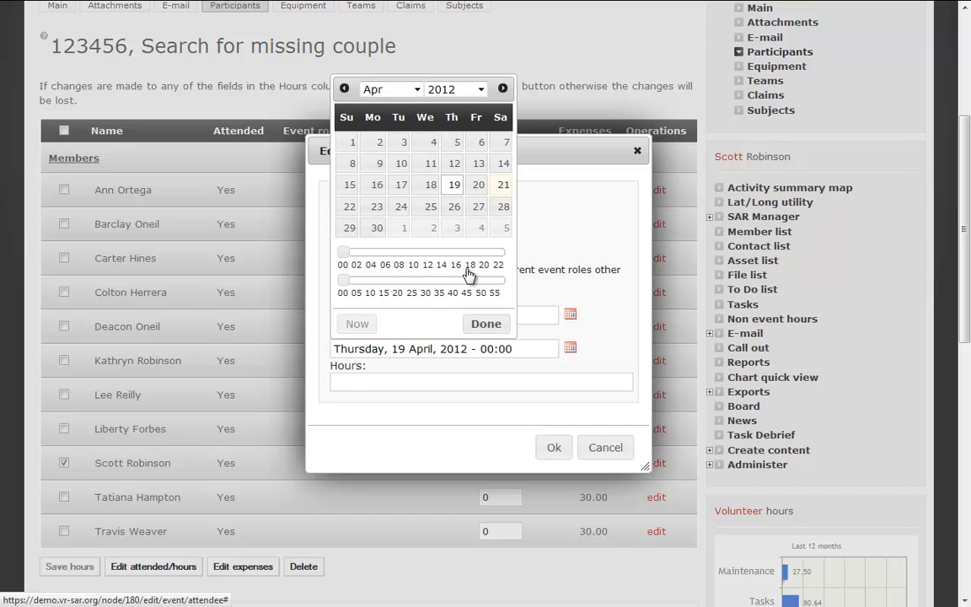
click(457, 265)
click(467, 294)
click(486, 325)
click(554, 448)
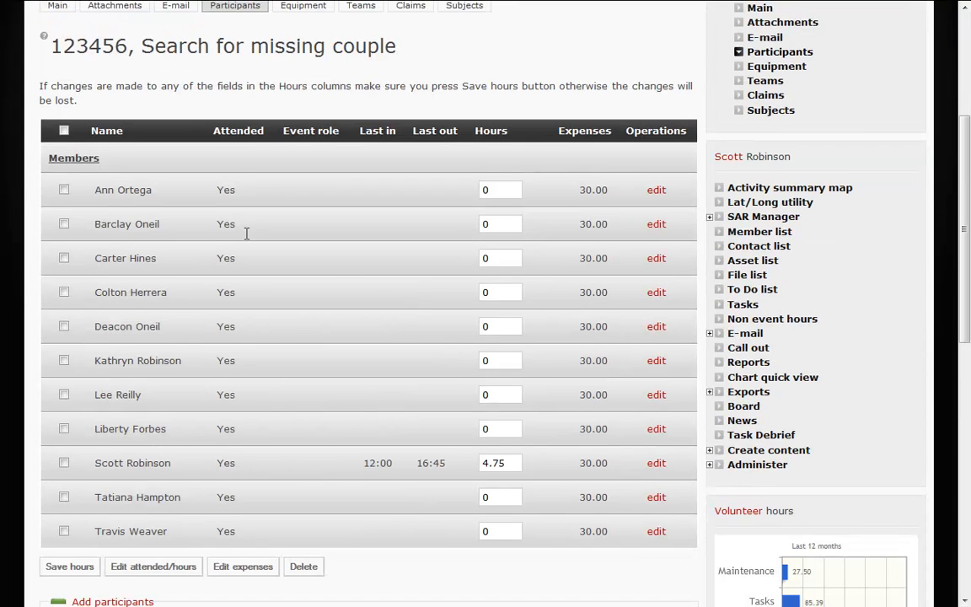
Set check in to 19 April 2012, 12:10 and check out to 16:30 the same day for all participants except the SAR manager
click(64, 130)
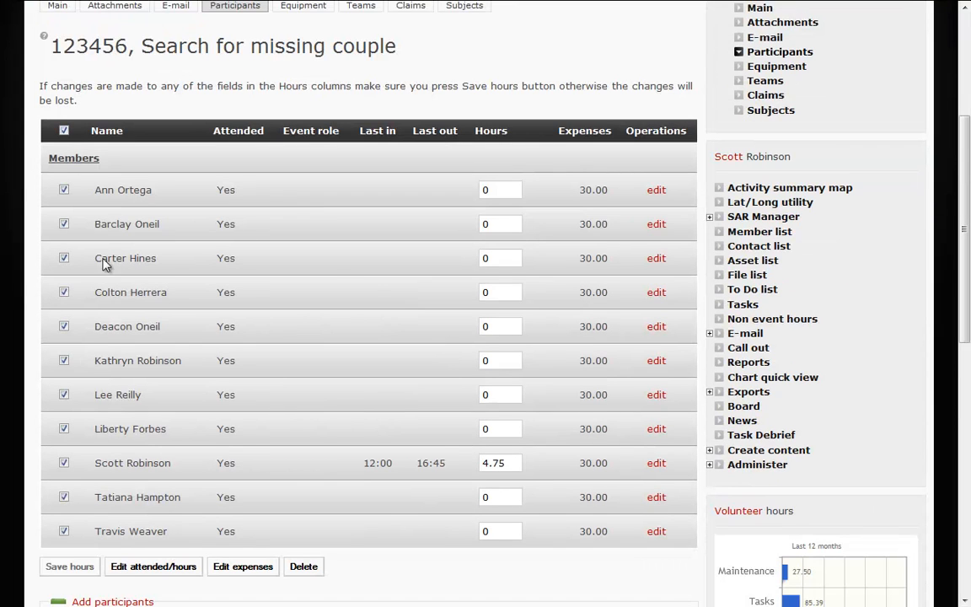
click(64, 463)
click(154, 568)
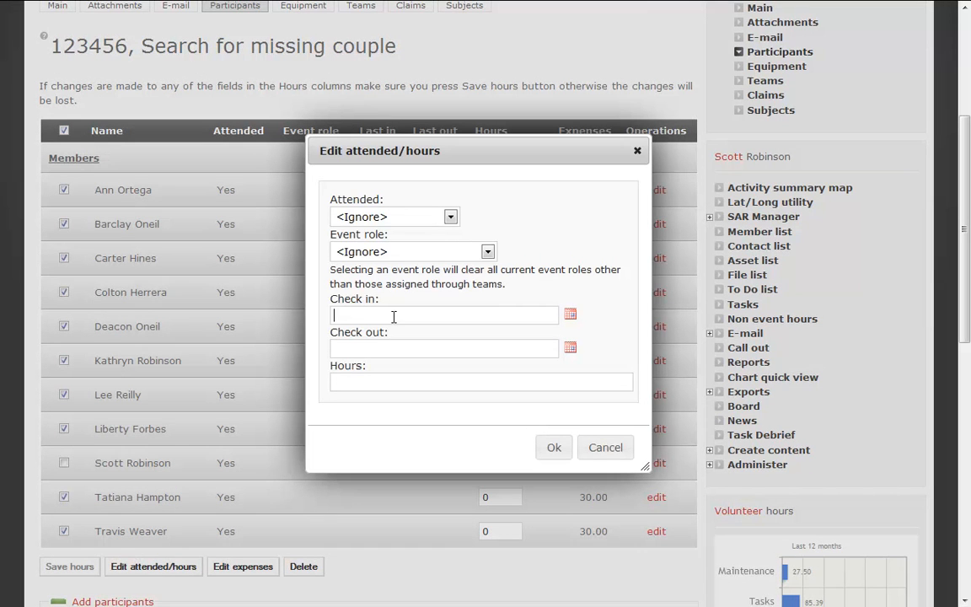
text(apr 19 12:10)
key(Tab)
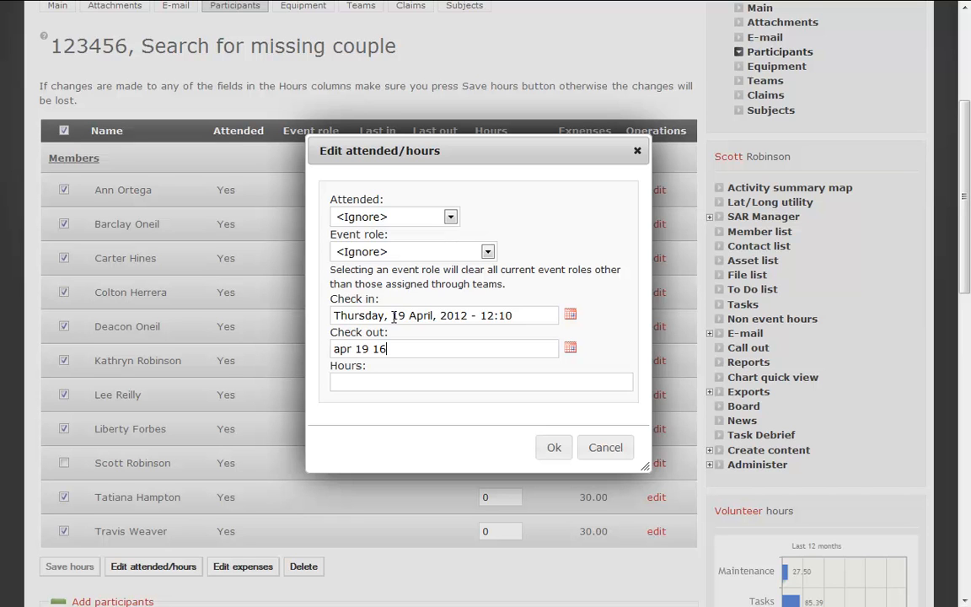
text(apr 19 16:30)
key(Tab)
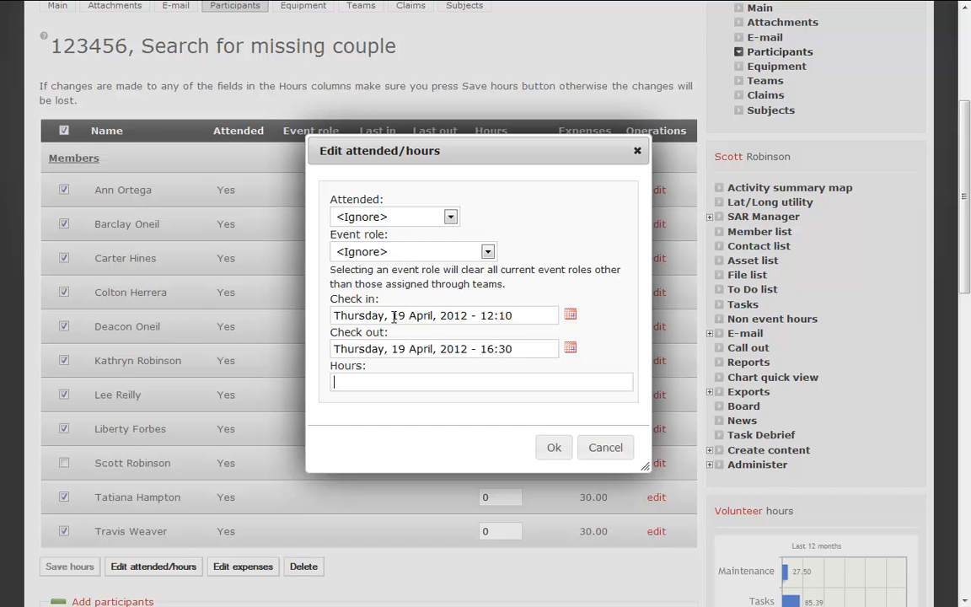
click(549, 451)
Bulk edit the expenses of all participants to a Meal quantity of 1 and save them
scroll(546, 452, down, 4)
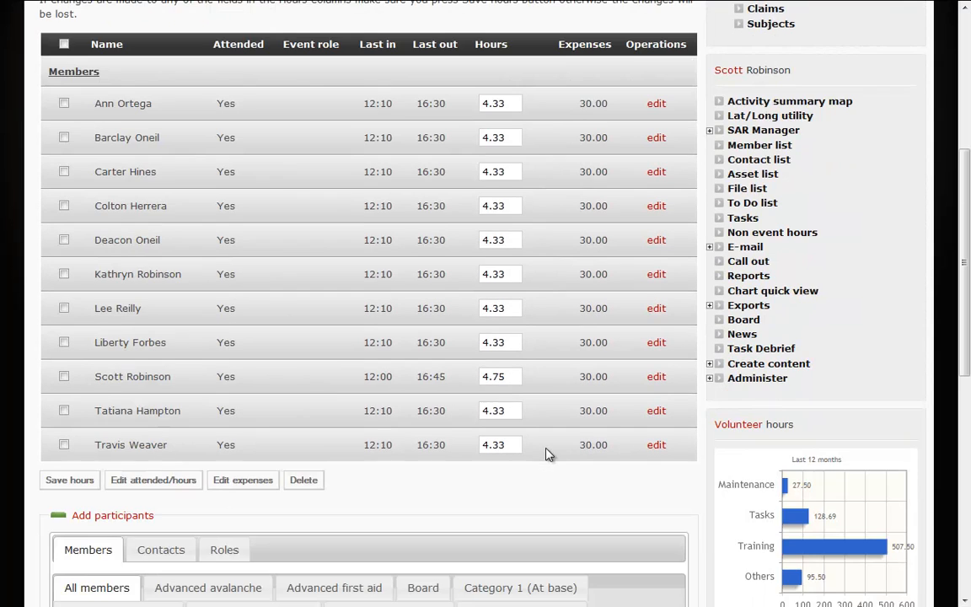
click(63, 43)
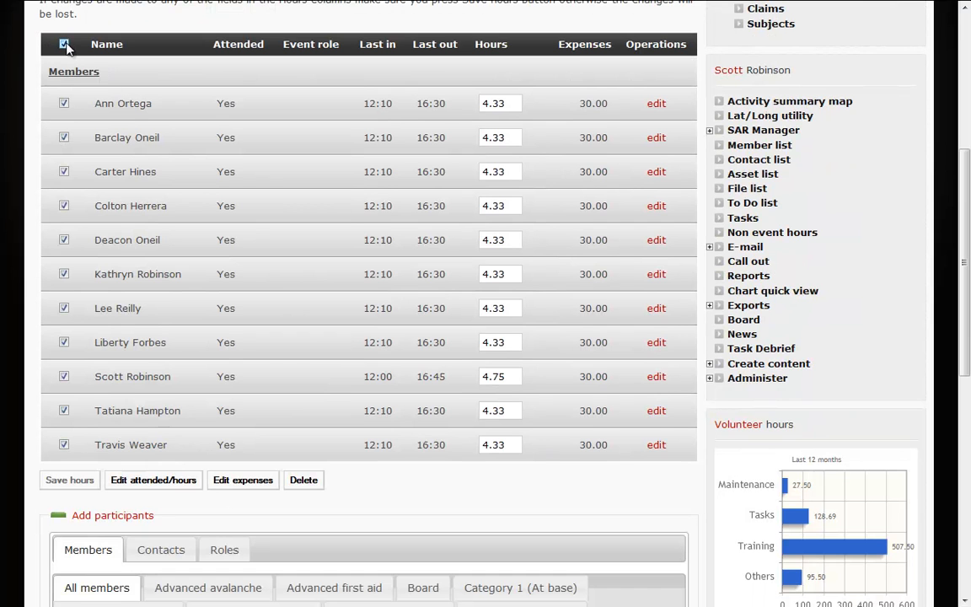
click(242, 481)
click(483, 504)
text(1)
scroll(559, 533, down, 3)
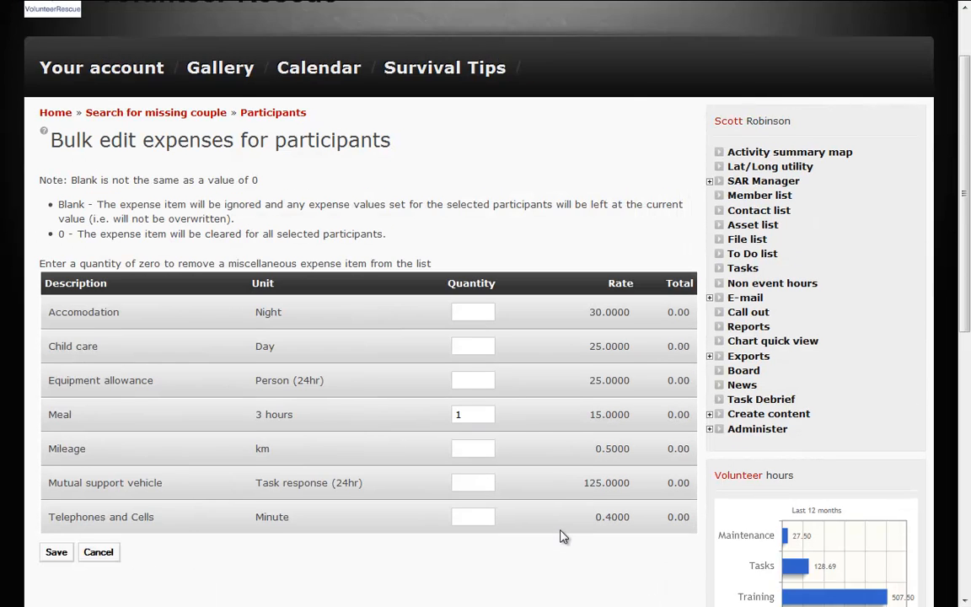
click(56, 381)
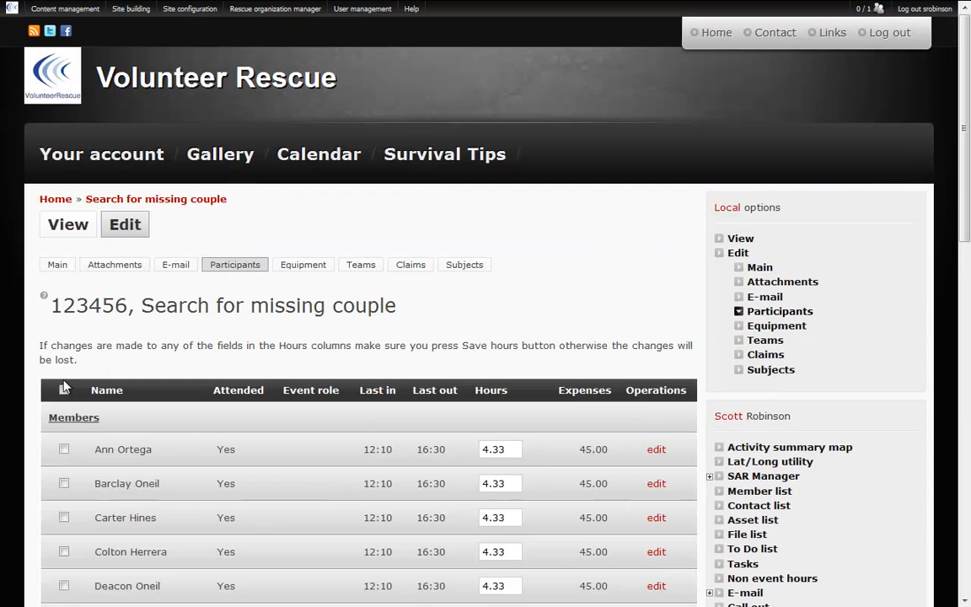
Set the Mileage quantity to 40 km in the expenses of the fifth listed participant and save the participant
scroll(221, 445, down, 2)
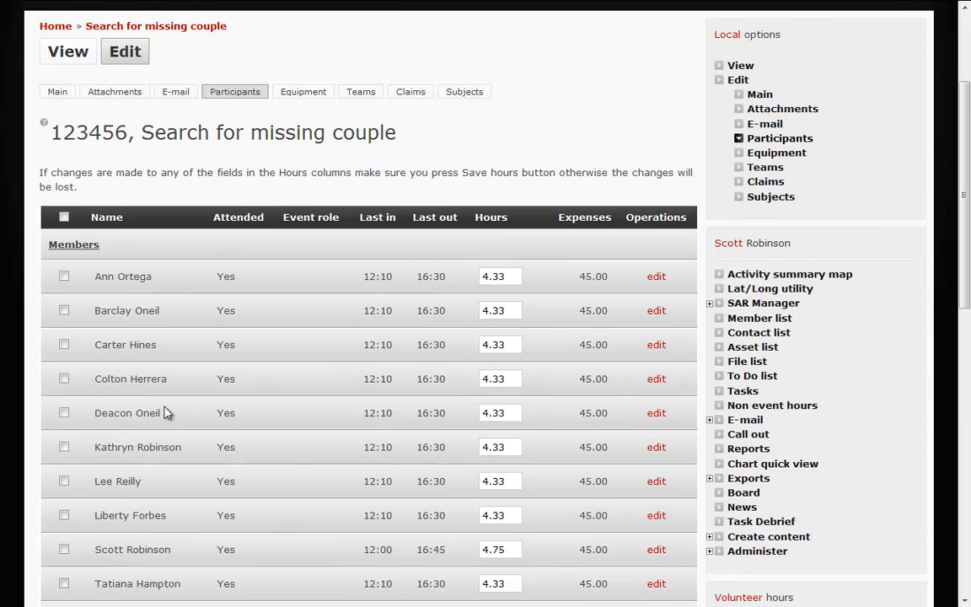
click(658, 413)
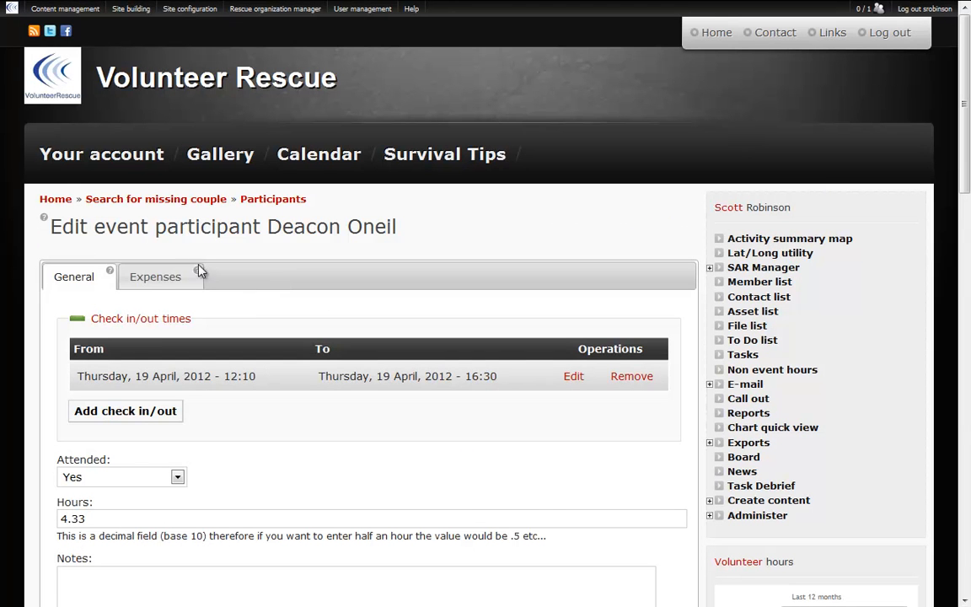
click(173, 277)
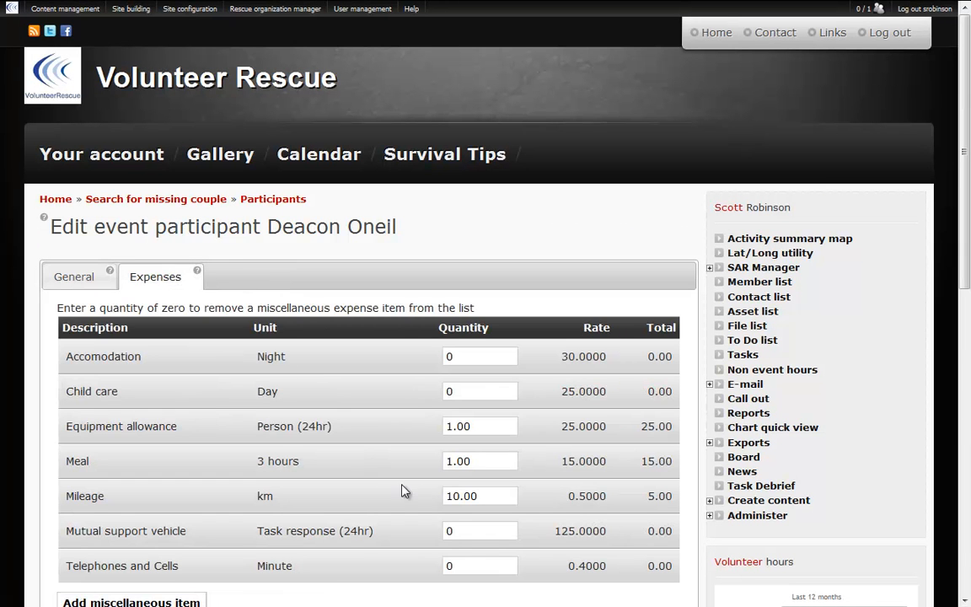
drag(484, 495, 433, 489)
text(40)
key(Tab)
scroll(429, 495, down, 2)
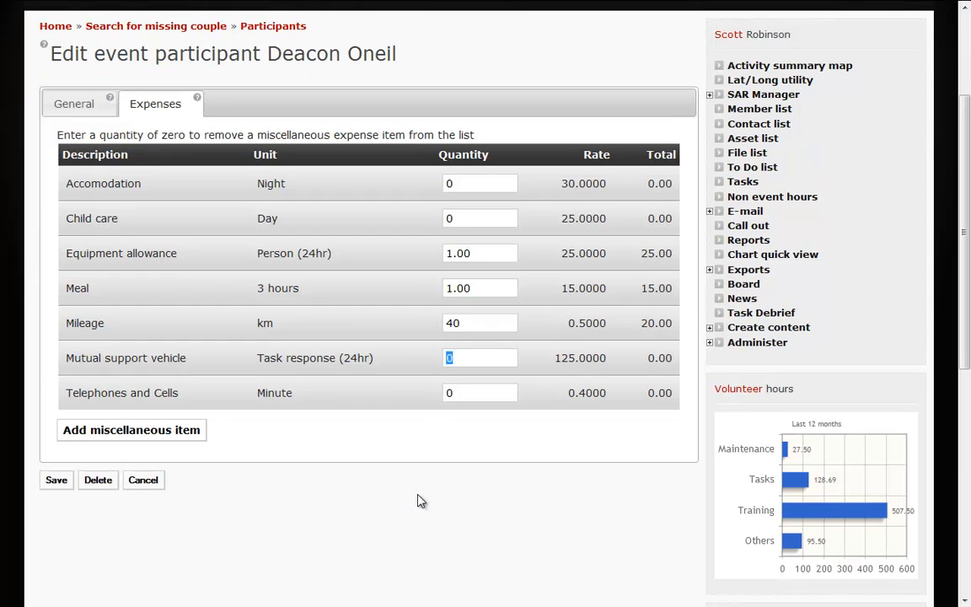
click(54, 483)
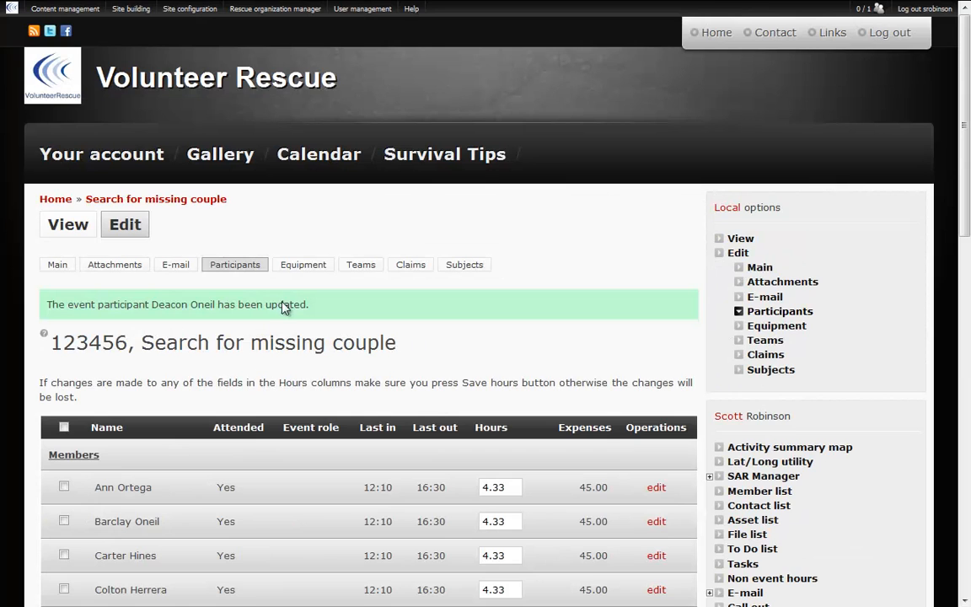
Add Truck (SAR 1), the Cell phone, the Handheld radios and the Subject first aid kit to the event's equipment
click(301, 269)
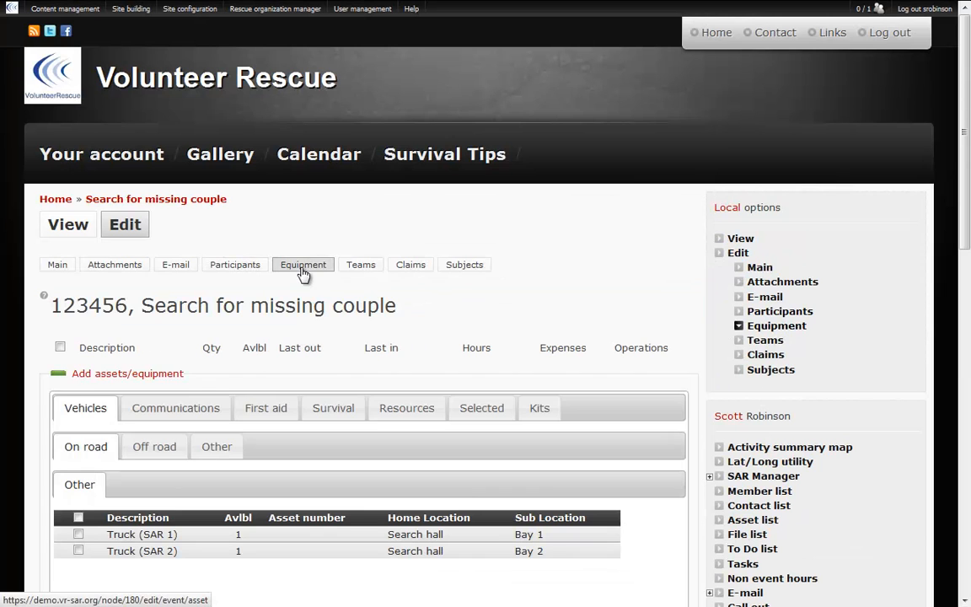
click(77, 536)
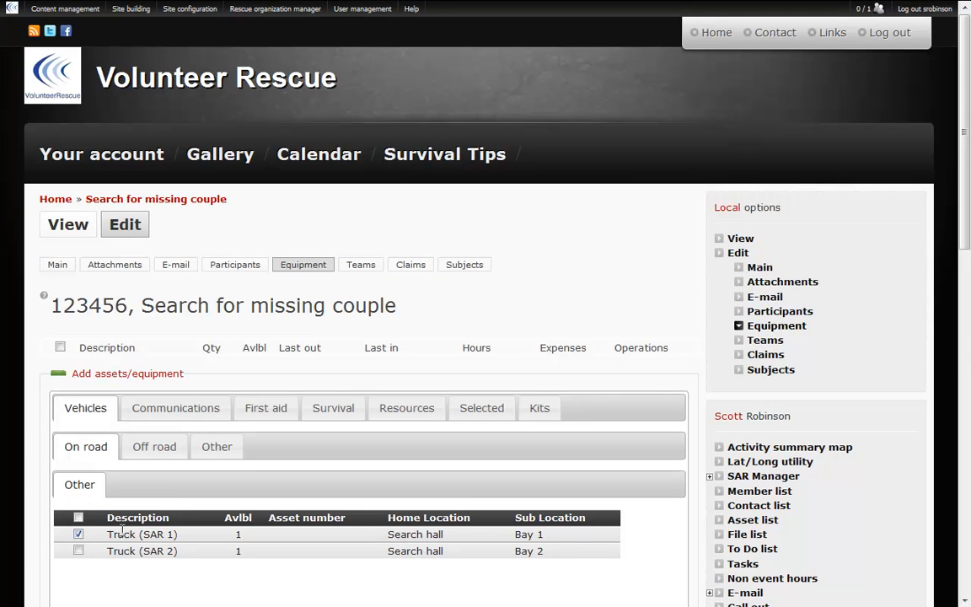
click(196, 416)
click(78, 551)
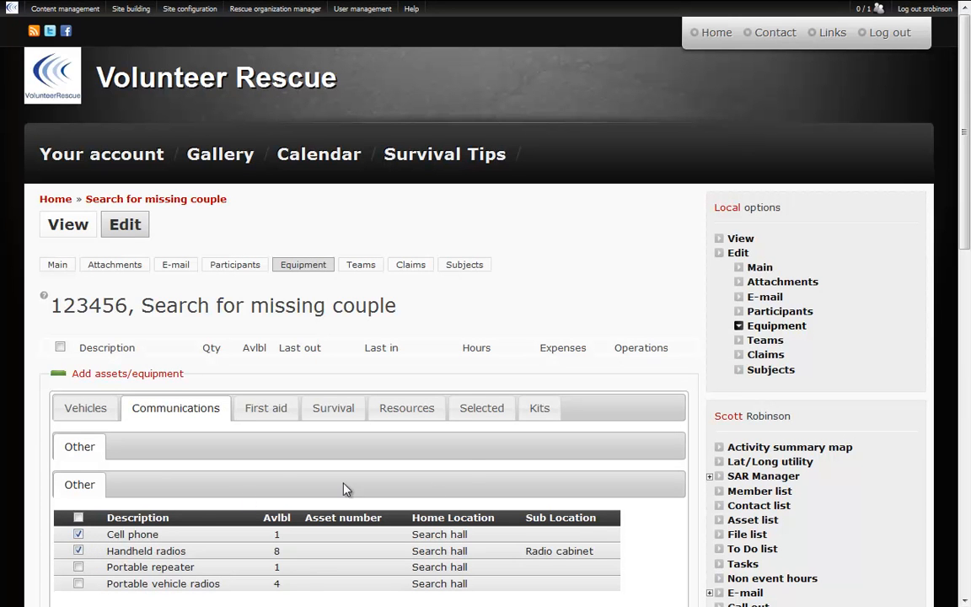
click(537, 413)
click(79, 551)
scroll(232, 590, down, 3)
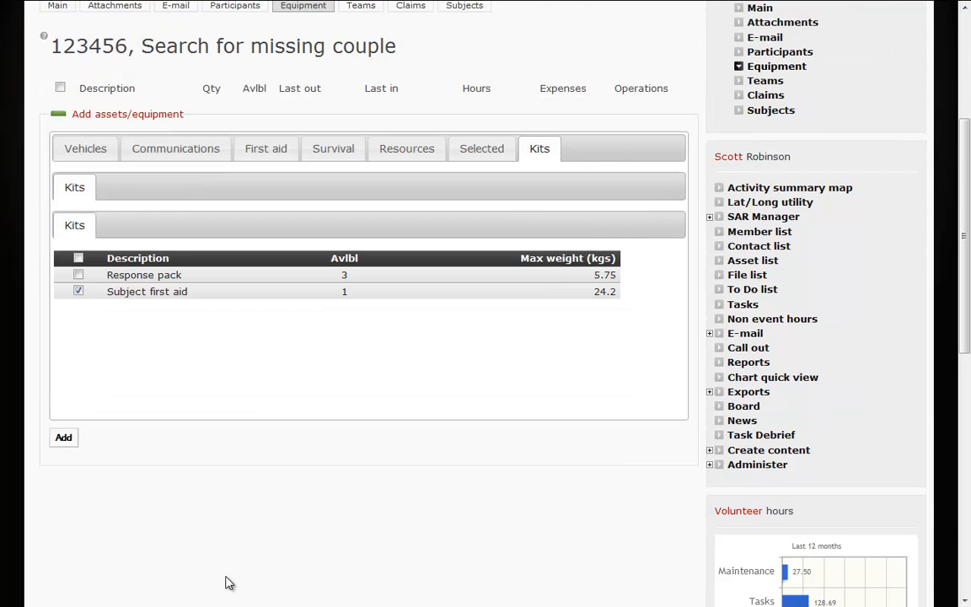
click(64, 439)
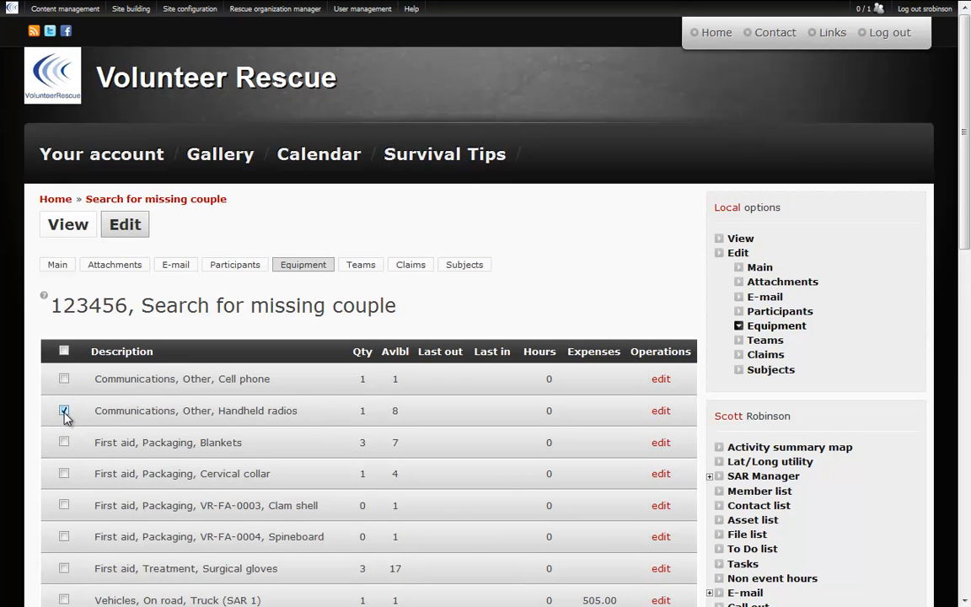
Batch edit the Handheld radios in the event's equipment to a quantity of 4
scroll(82, 380, down, 3)
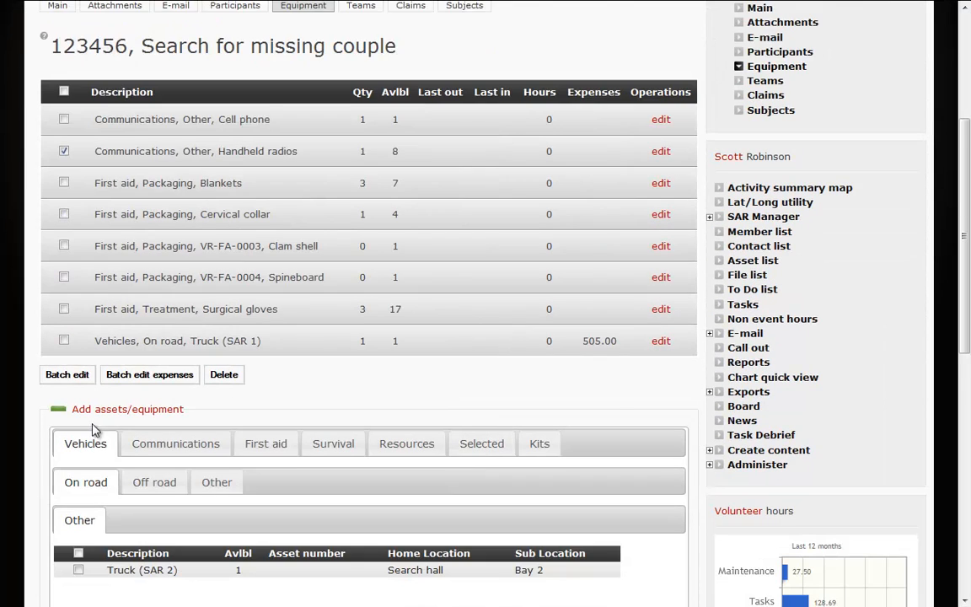
click(68, 375)
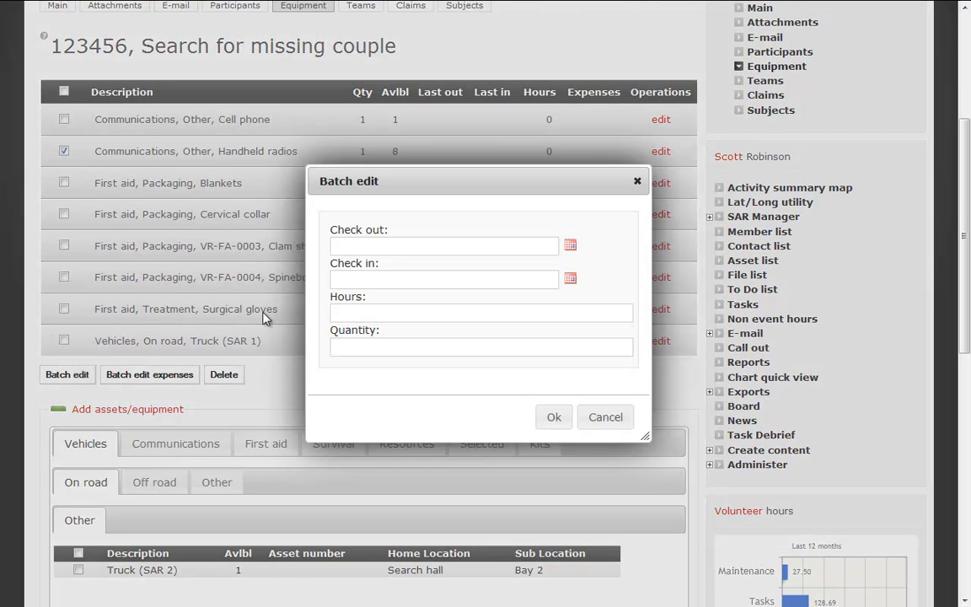
click(380, 349)
text(4)
click(554, 418)
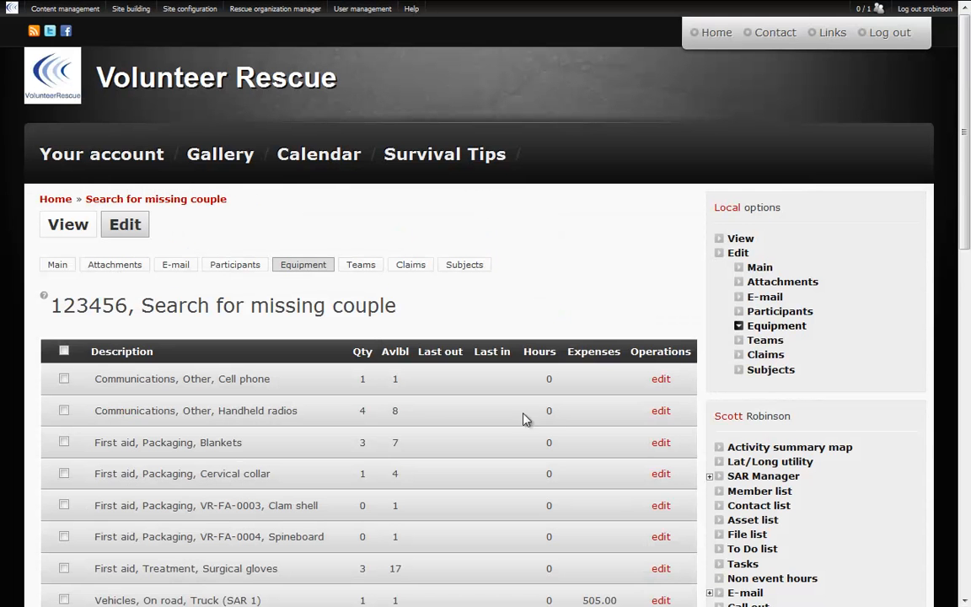
Batch edit the VR-FA-0004 Spineboard in the event's equipment to a quantity of 1
click(64, 537)
scroll(64, 539, down, 3)
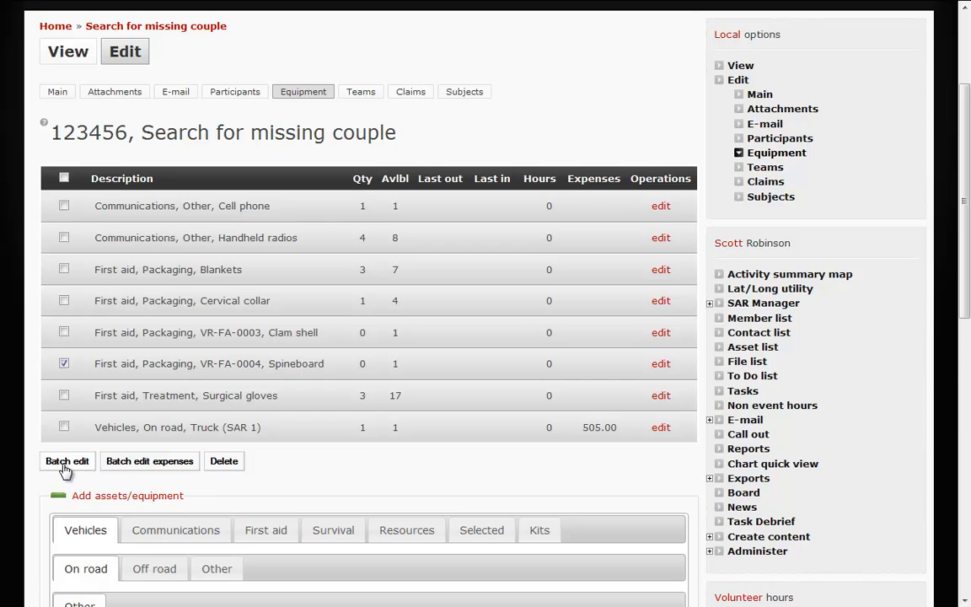
click(67, 462)
click(362, 347)
text(1)
click(545, 419)
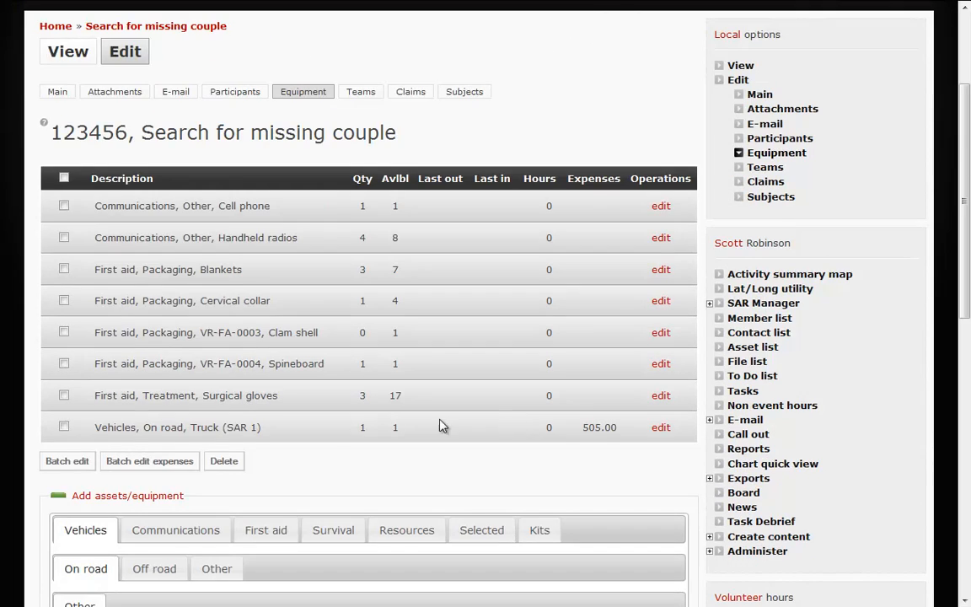
Delete the VR-FA-0003 Clam shell from the event's equipment and confirm the deletion
click(64, 332)
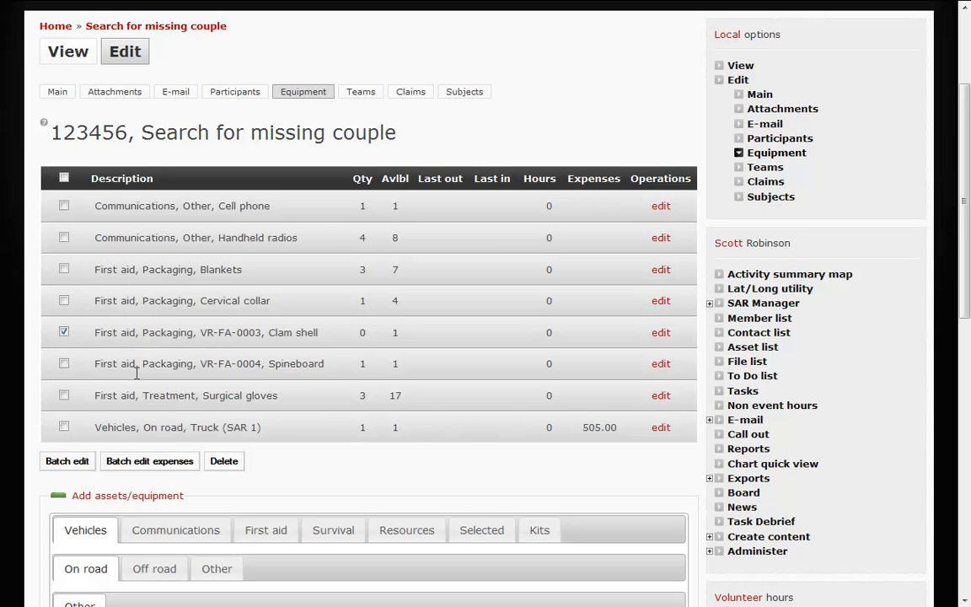
click(217, 462)
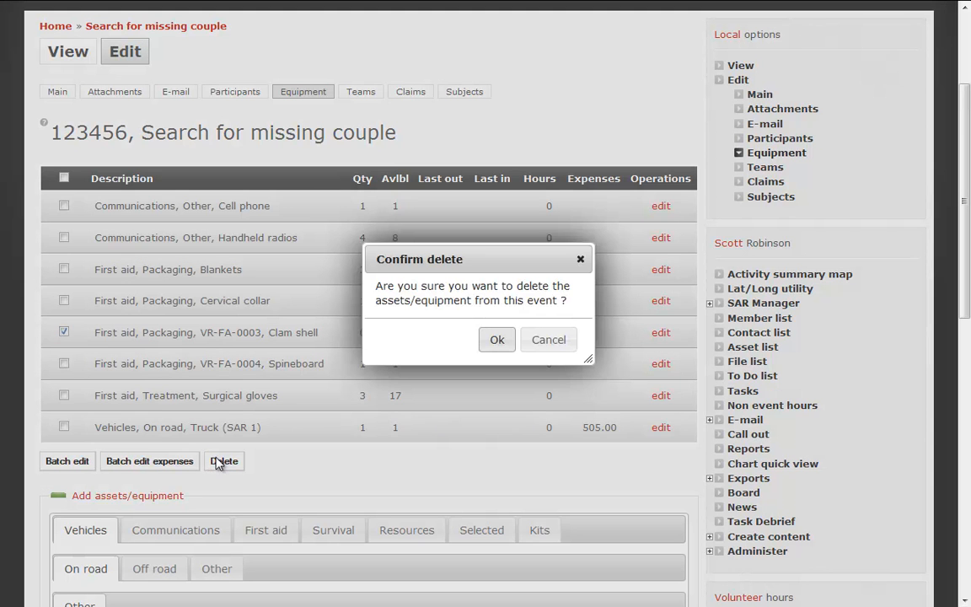
click(493, 339)
Start a new event team named Command with the assignment "Run the base area"
click(360, 265)
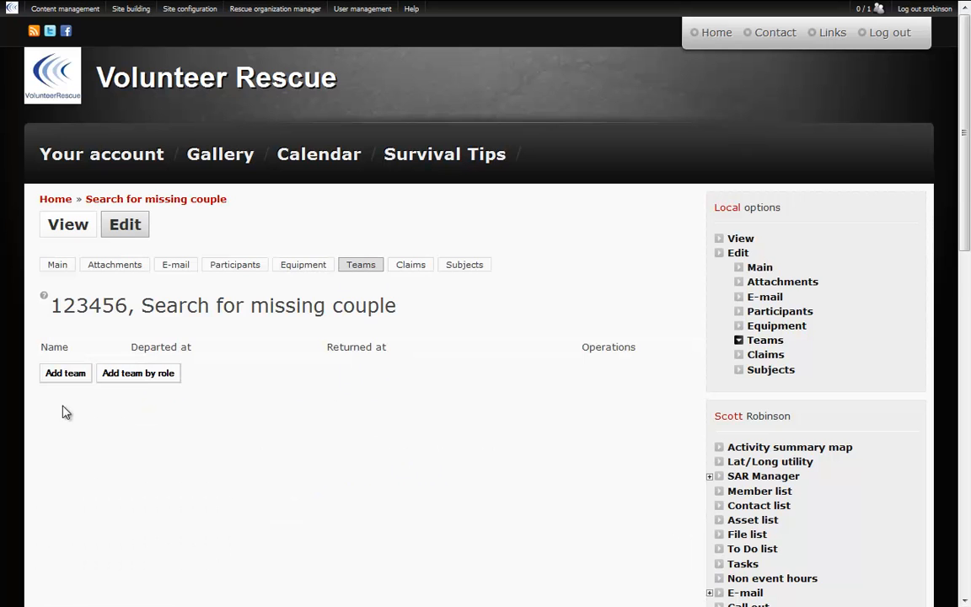
click(67, 375)
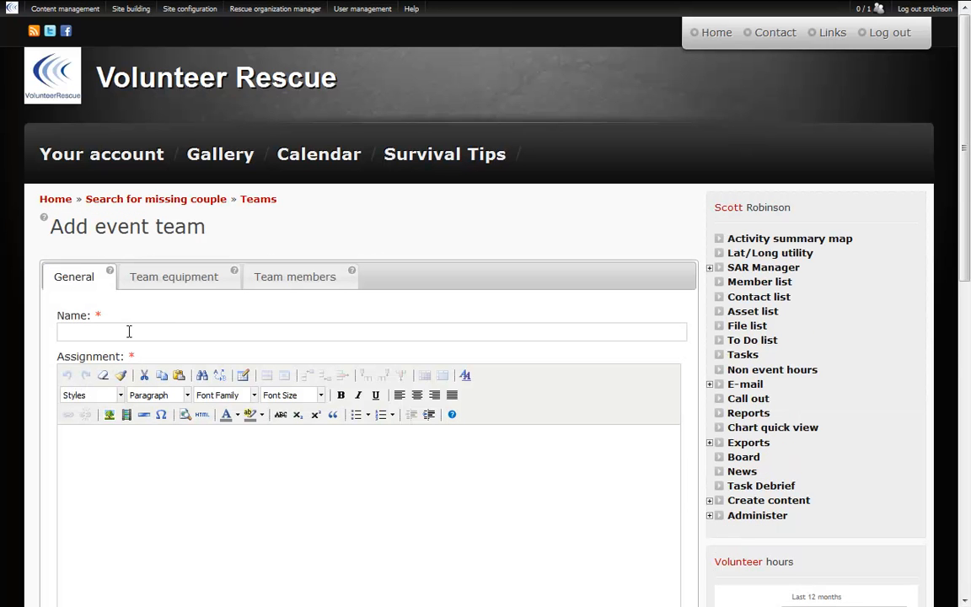
text(Command)
click(131, 453)
text(Run the base area)
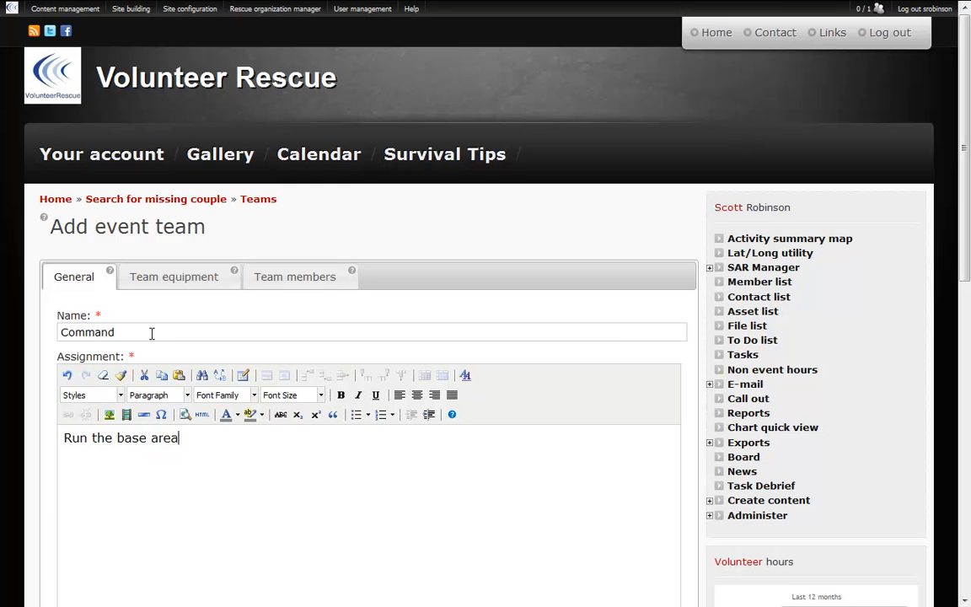
Assign the first listed member as Dispatch, the eighth as Operations and the ninth as SAR manager, and save the Command team
click(275, 286)
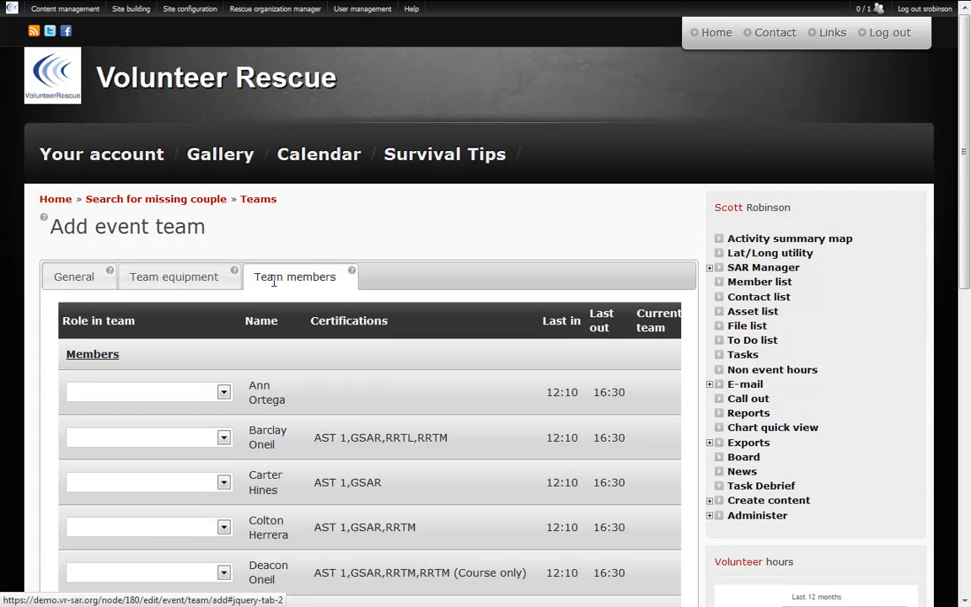
click(225, 393)
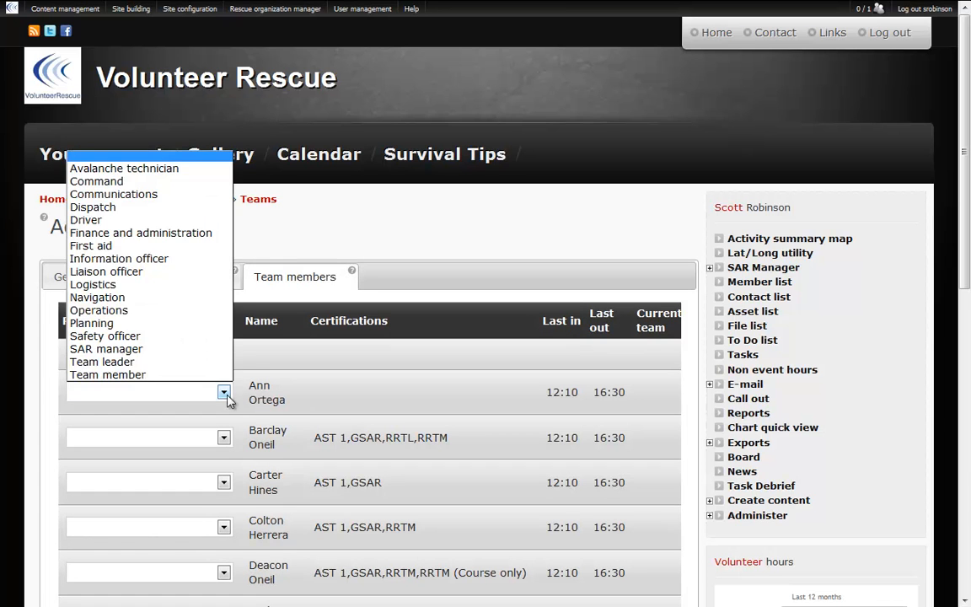
click(138, 211)
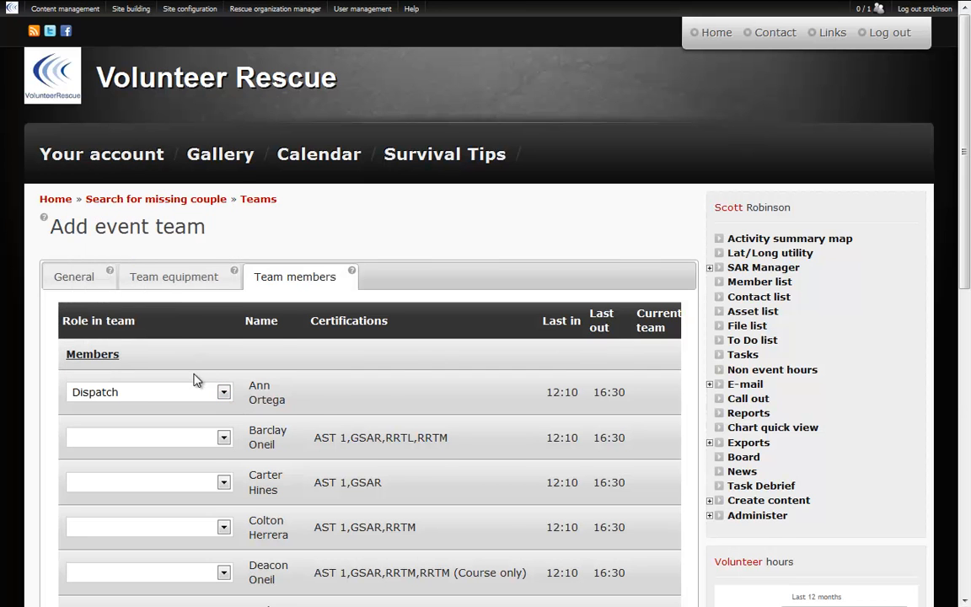
scroll(194, 379, down, 3)
click(225, 440)
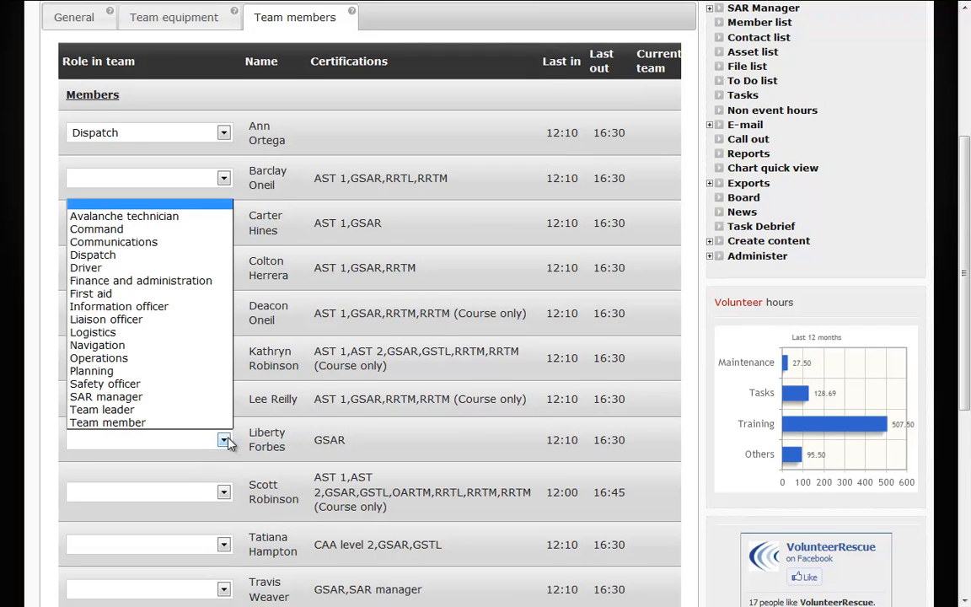
click(164, 358)
click(224, 492)
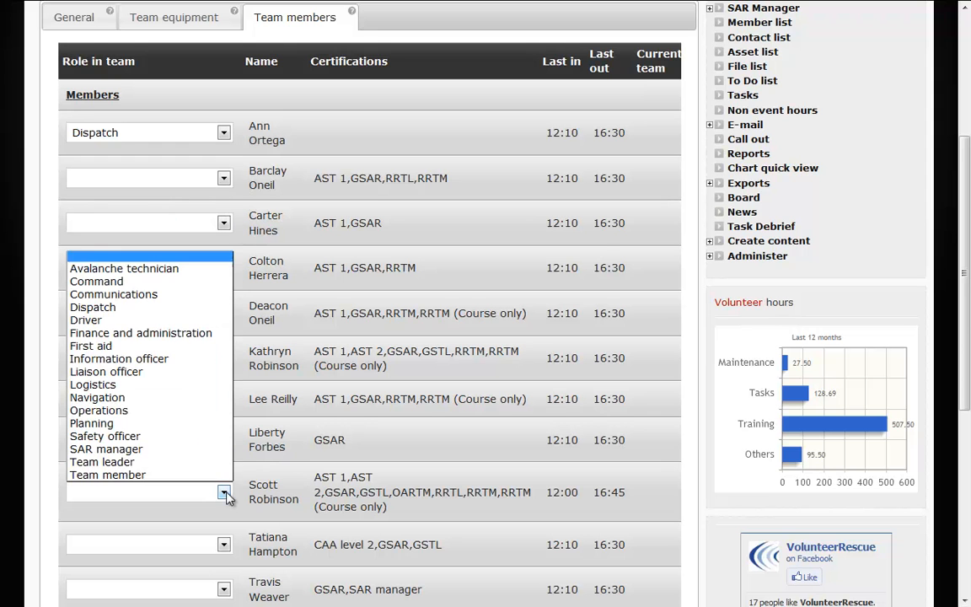
click(198, 449)
scroll(308, 459, down, 2)
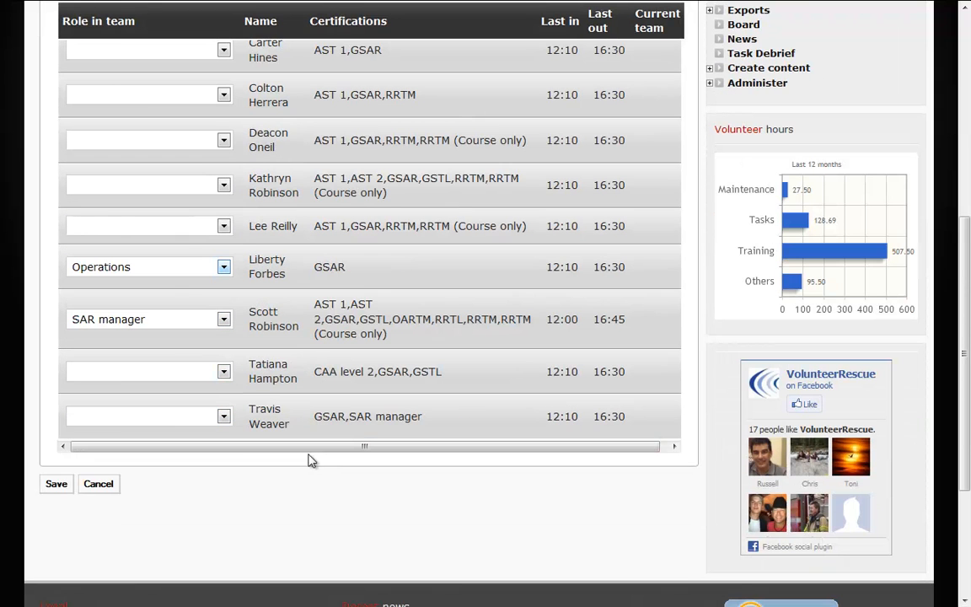
click(56, 484)
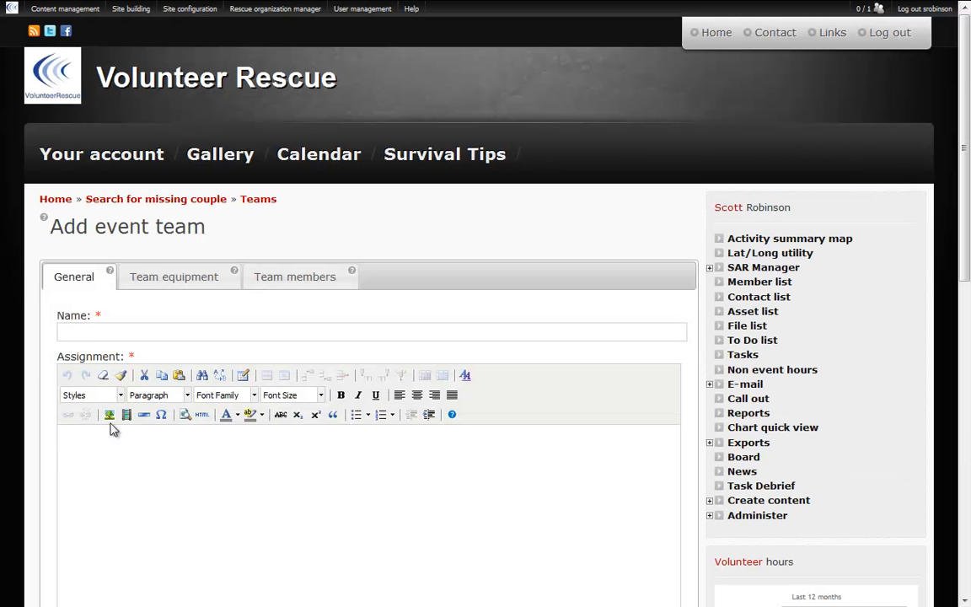
Name the new event team Alpha 1 and enter the assignment "Search the south side of coal creek road"
click(133, 335)
text(earch the south side of coal creek road)
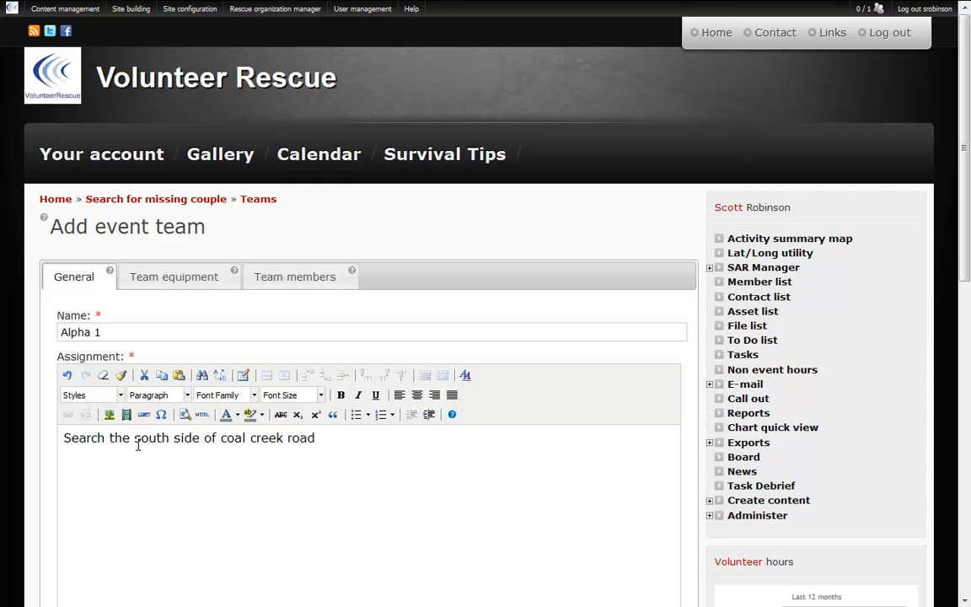
Allocate 2 Handheld radios, first aid items and 1 Truck (SAR 1) to team Alpha 1's equipment
click(138, 282)
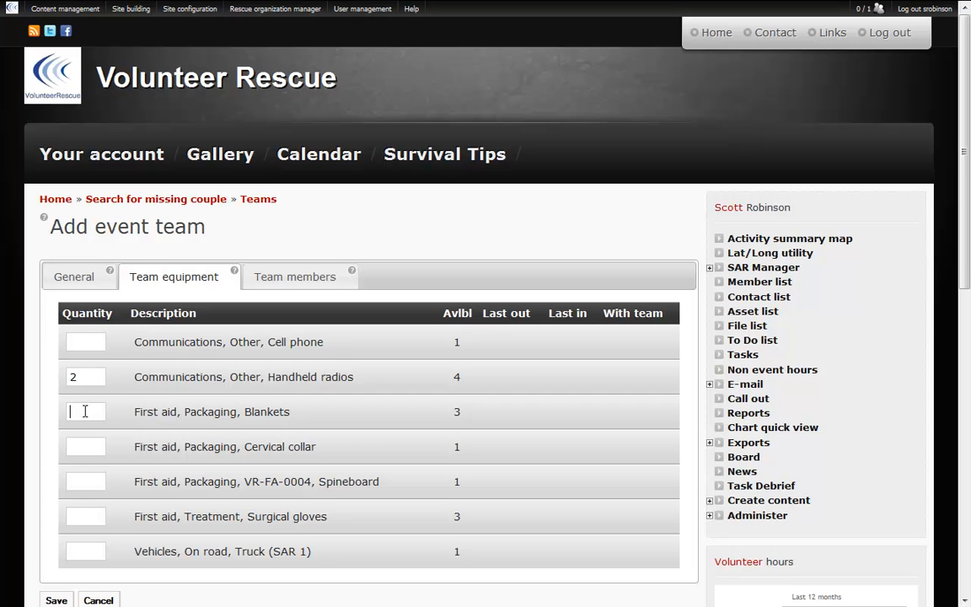
text(113)
click(90, 551)
text(1)
Assign the second listed member as Communications and the fifth as Team leader of team Alpha 1
click(286, 282)
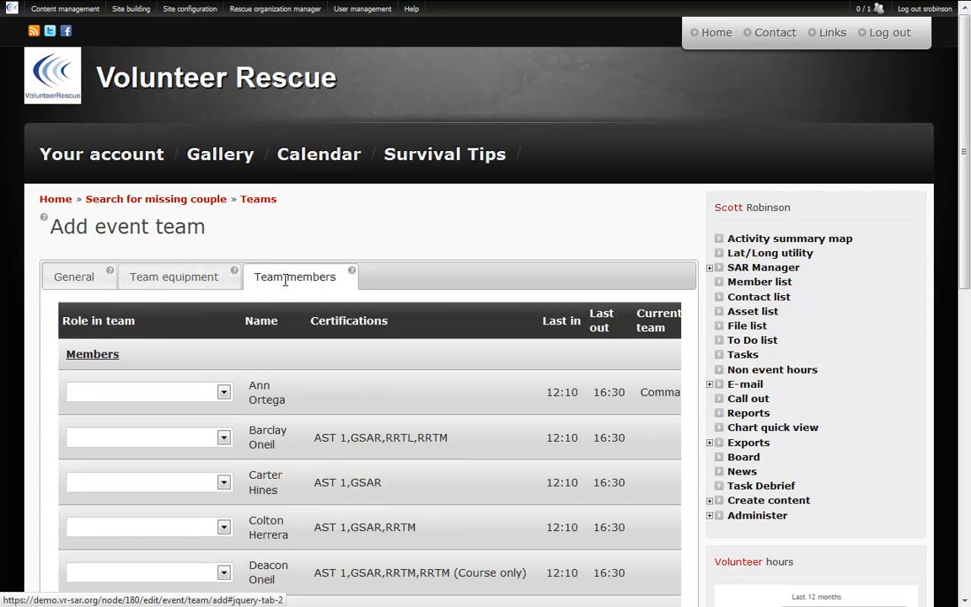
click(225, 439)
click(141, 245)
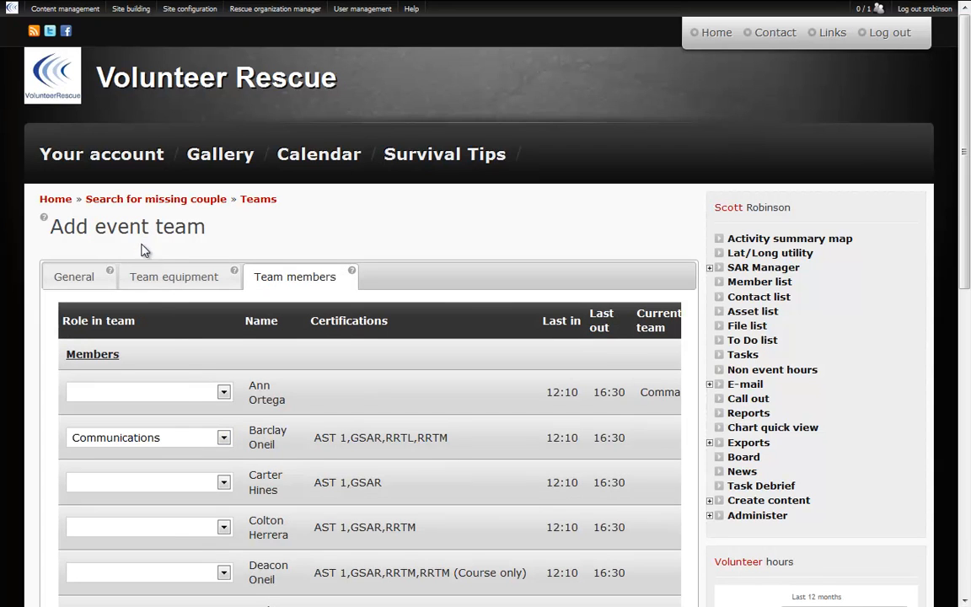
scroll(220, 493, down, 1)
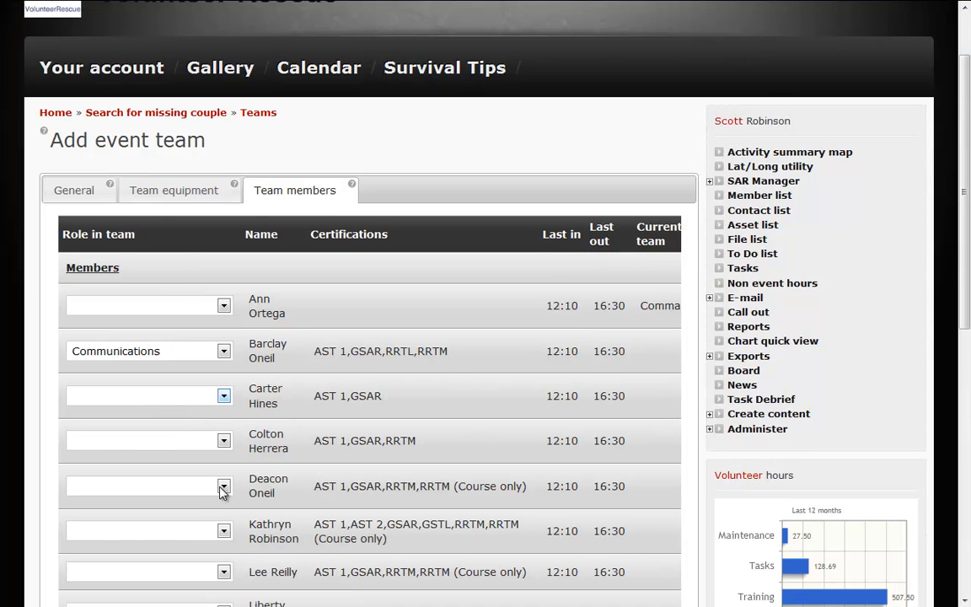
click(224, 487)
click(186, 456)
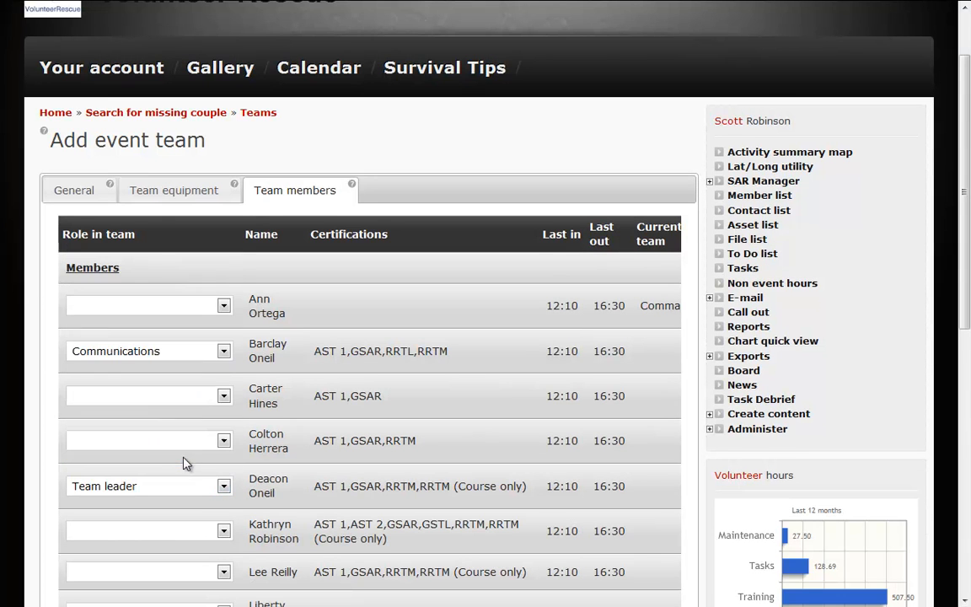
Assign the sixth listed member as Navigation and the seventh as First aid, and save team Alpha 1
scroll(206, 459, down, 2)
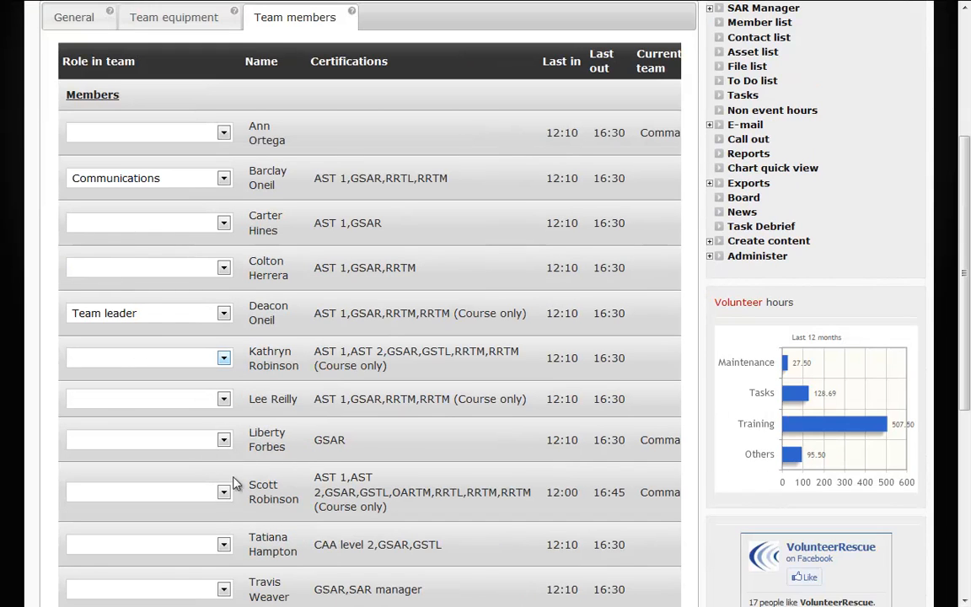
click(223, 358)
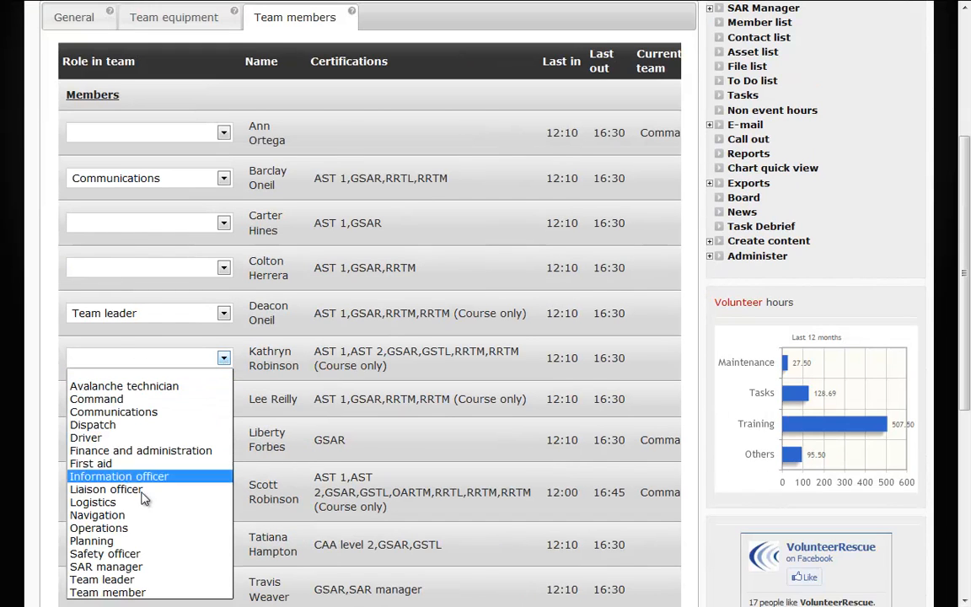
click(152, 515)
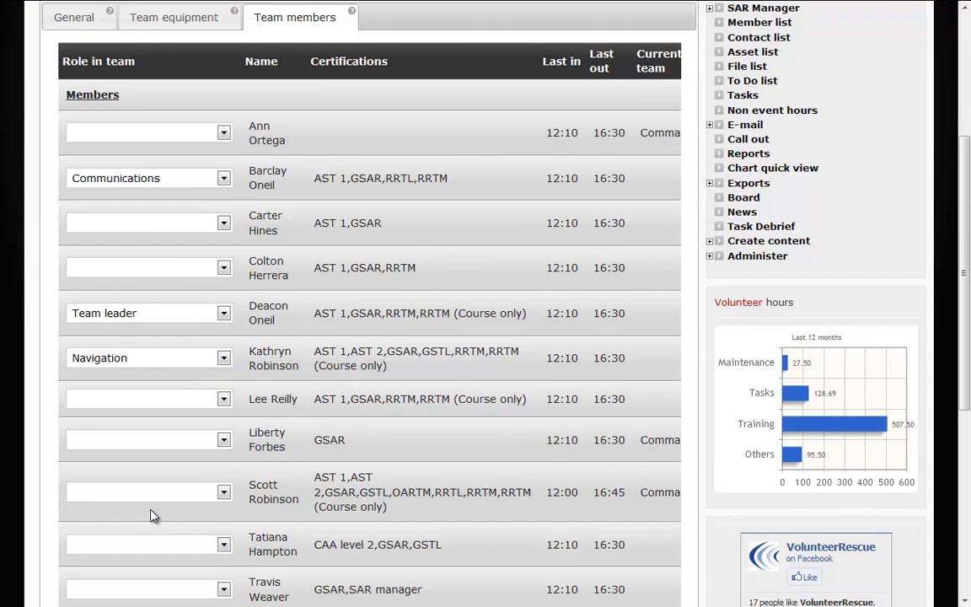
click(223, 400)
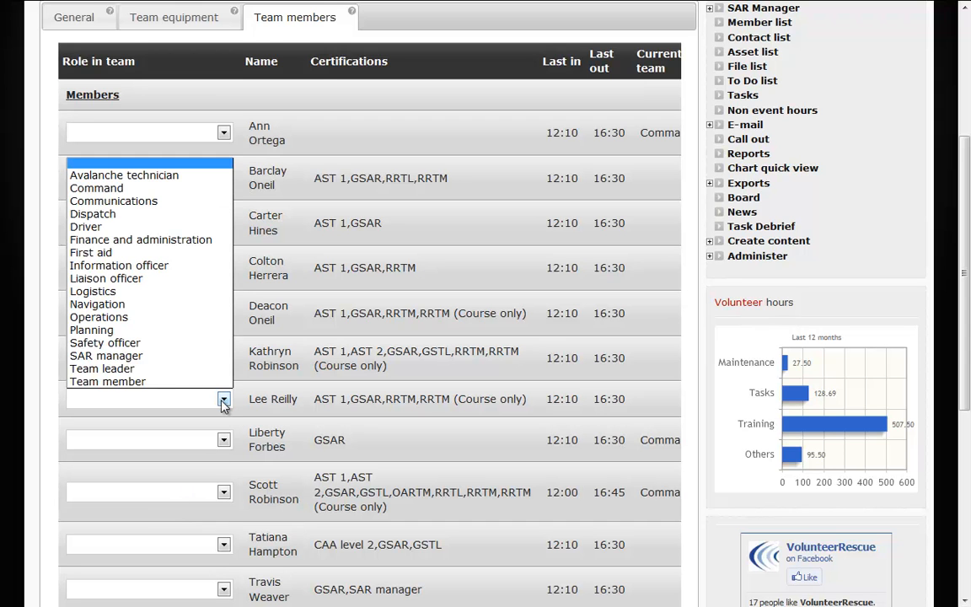
click(142, 252)
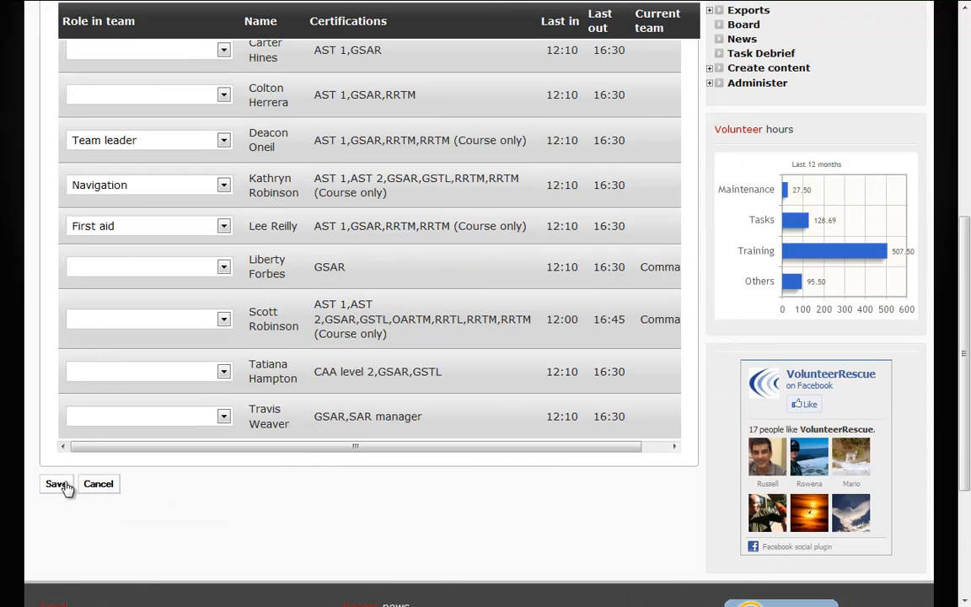
click(68, 487)
Add an event team named Bravo 1 with the assignment "Search north side of coal creek road" and allocate 2 Handheld radios to it
click(68, 484)
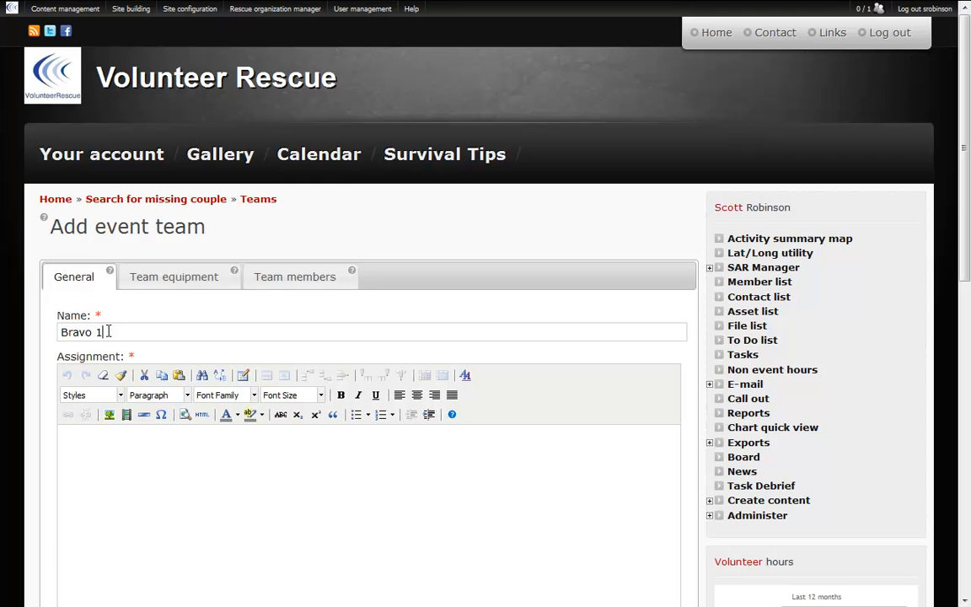
text(Search not)
text(th side of coal creek road)
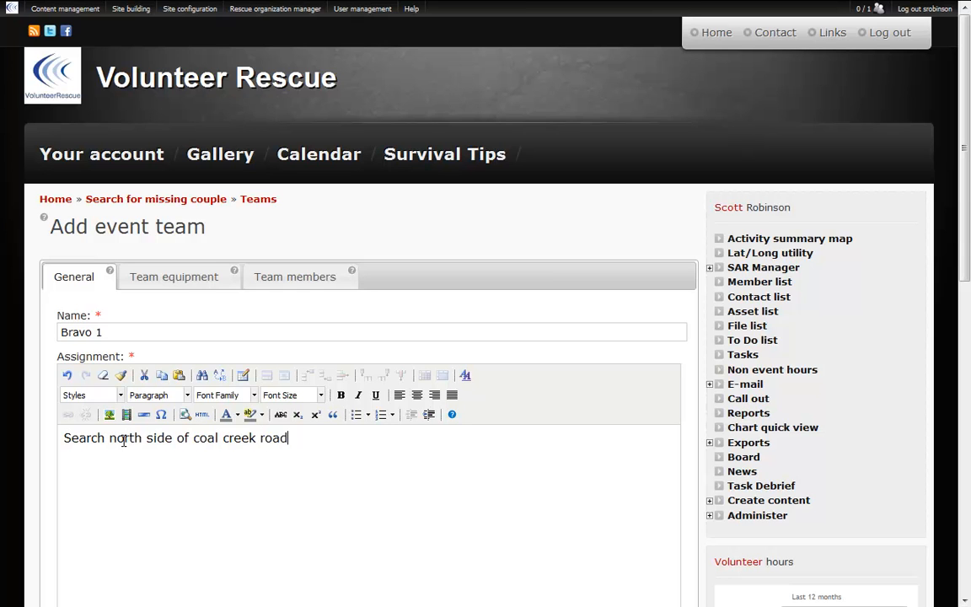
click(160, 284)
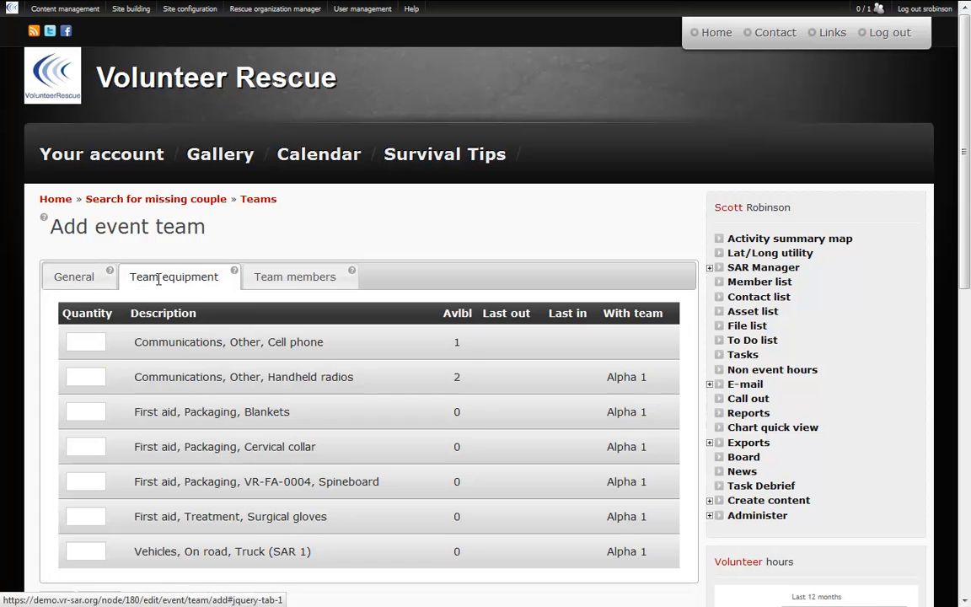
text(2)
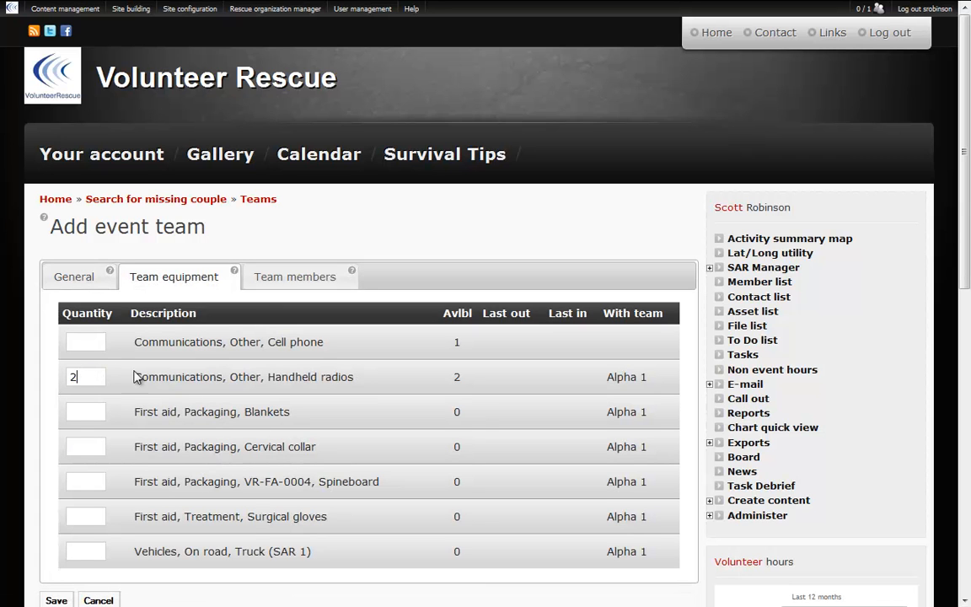
Assign the third listed member as Navigation and the fourth as First aid of team Bravo 1
click(286, 283)
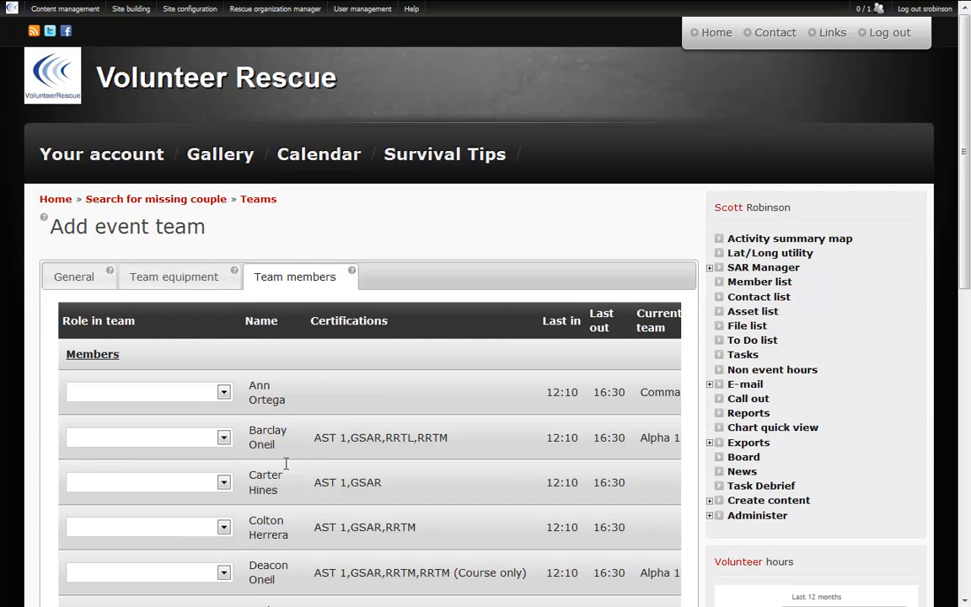
click(224, 484)
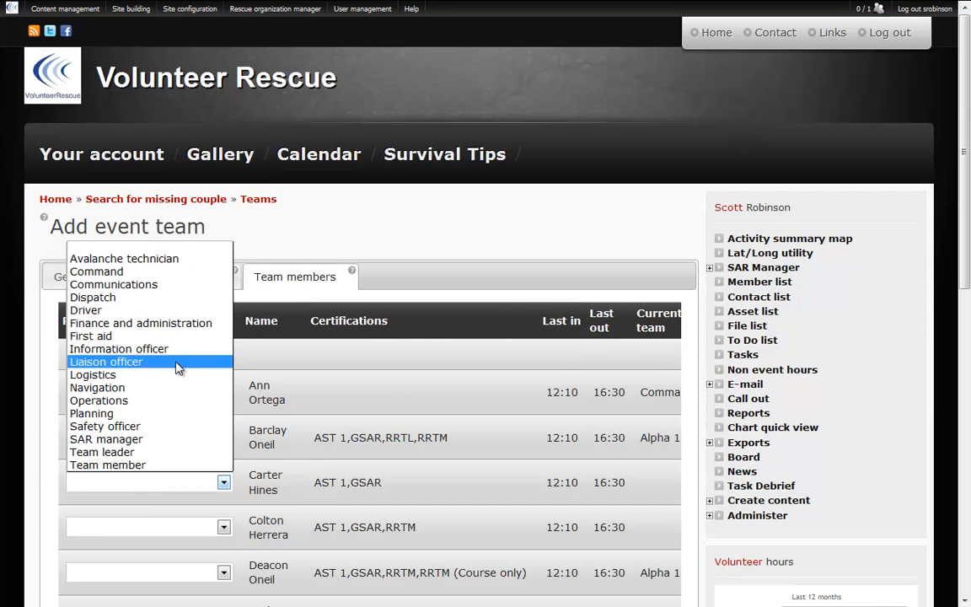
click(179, 390)
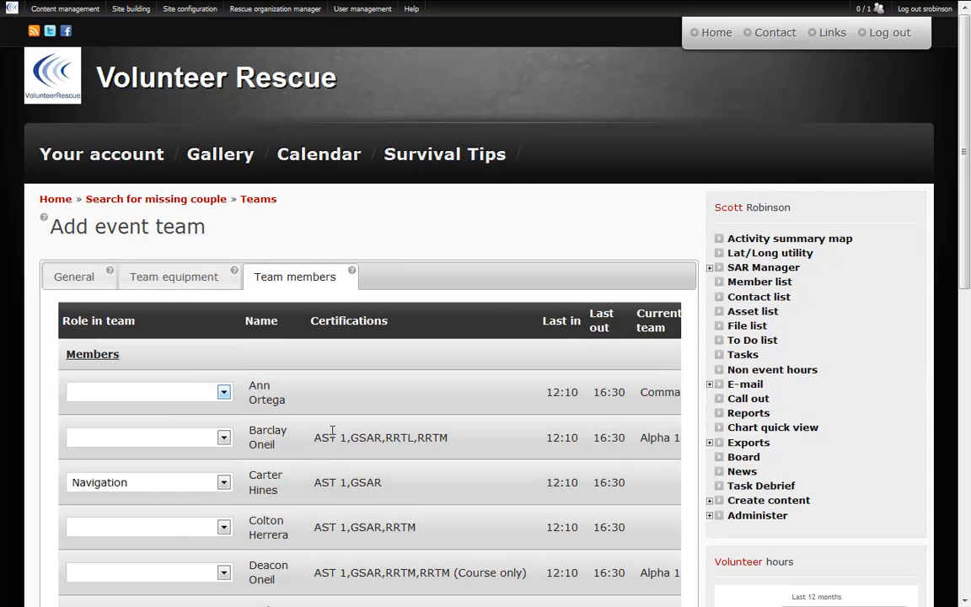
scroll(333, 432, down, 1)
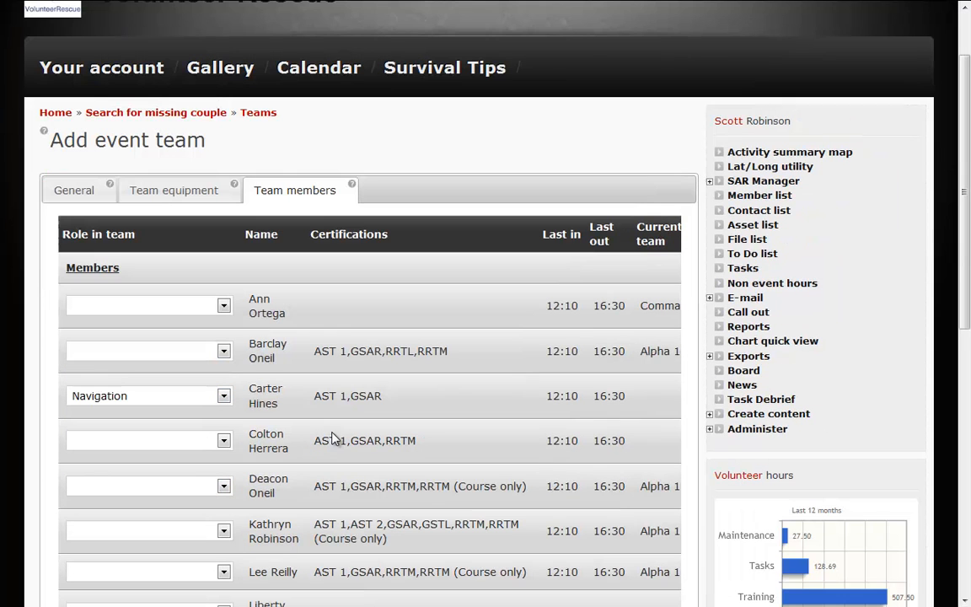
click(225, 441)
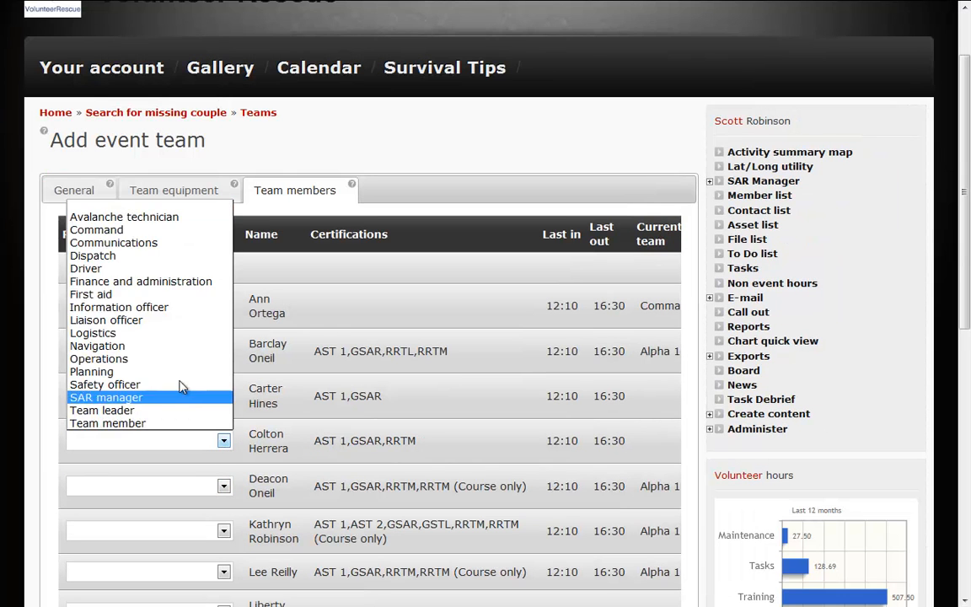
click(154, 295)
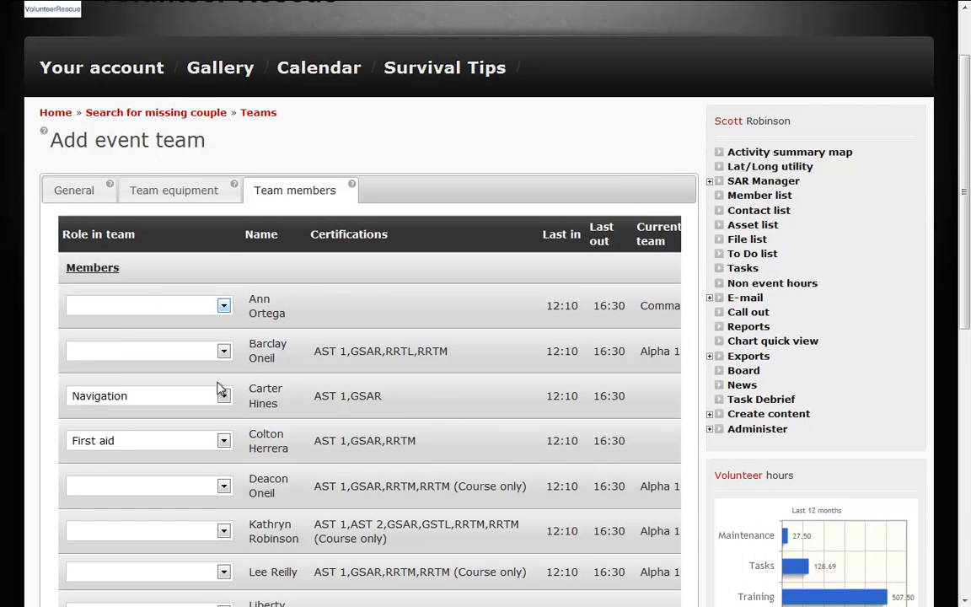
Assign the tenth listed member as Team leader and the eleventh as Communications, and save team Bravo 1
scroll(220, 390, down, 2)
scroll(219, 390, down, 2)
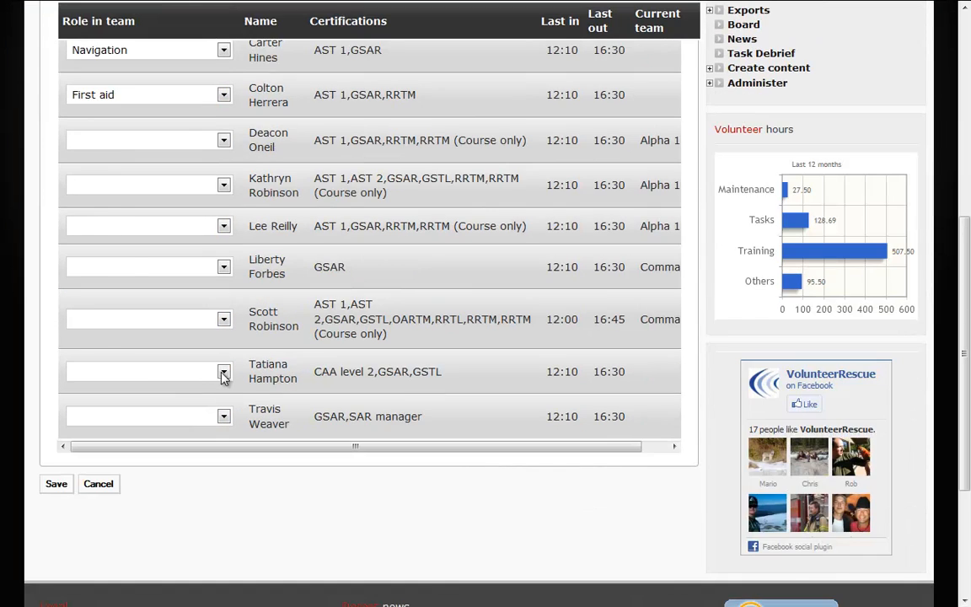
click(223, 372)
click(178, 341)
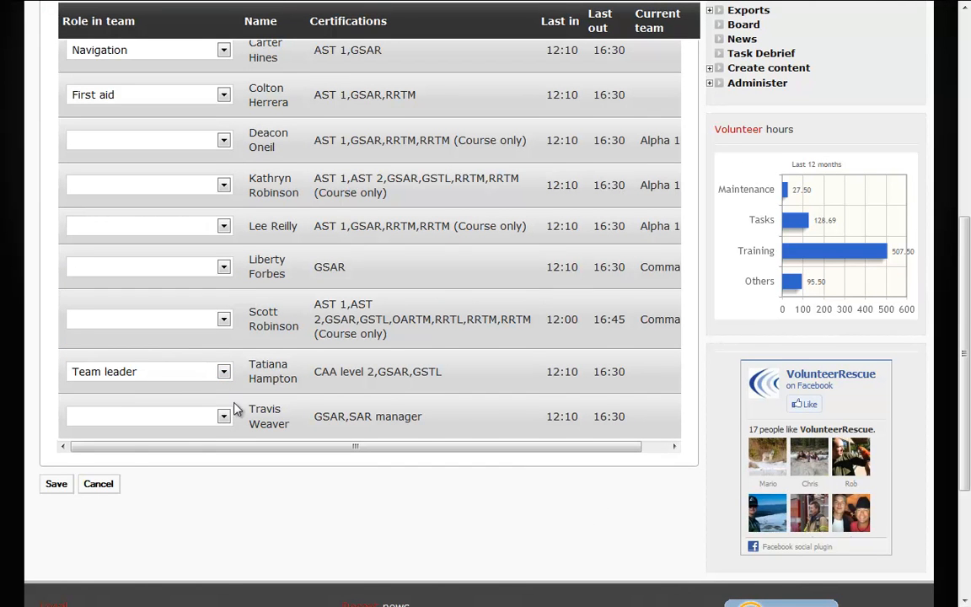
scroll(240, 404, up, 1)
scroll(246, 401, up, 2)
scroll(249, 396, down, 2)
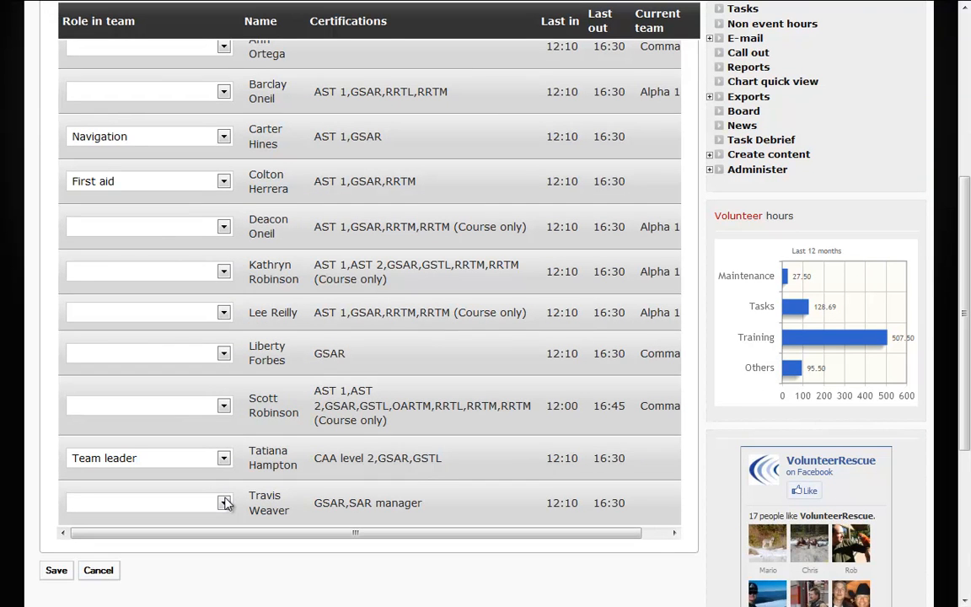
click(224, 503)
click(152, 304)
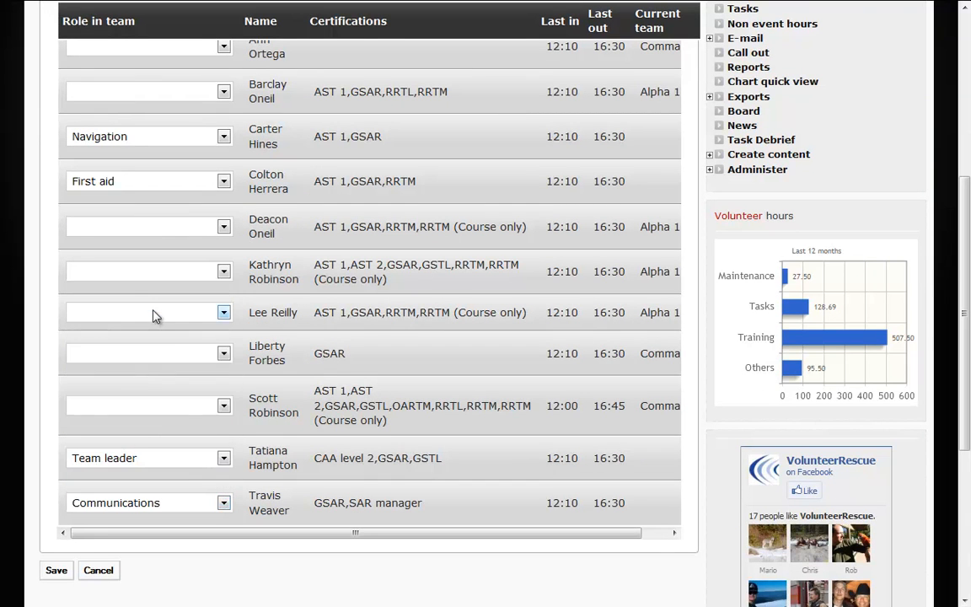
click(57, 569)
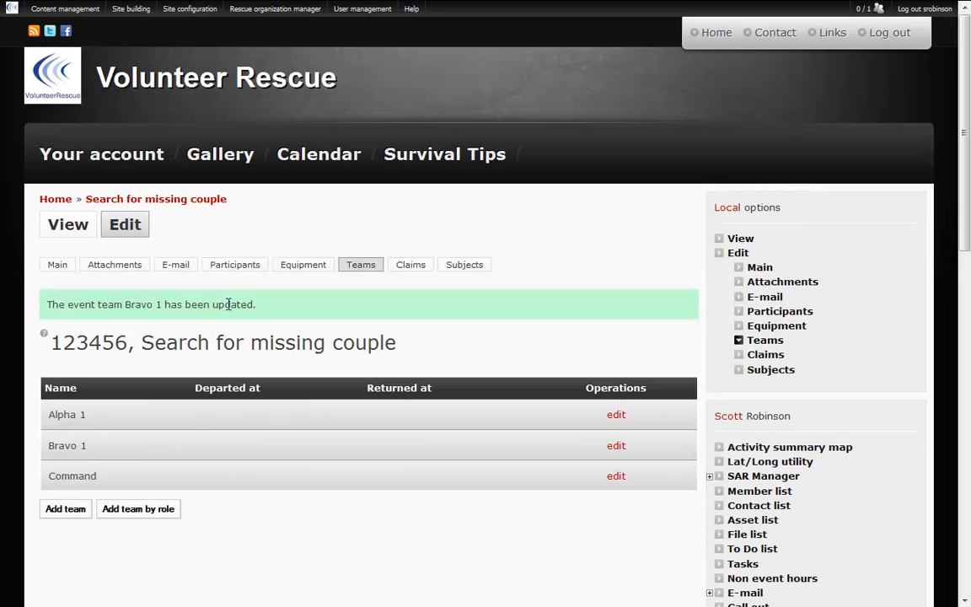
Add the Safety officer role to the event participant who is SAR manager and save the participant
click(235, 266)
scroll(235, 275, down, 2)
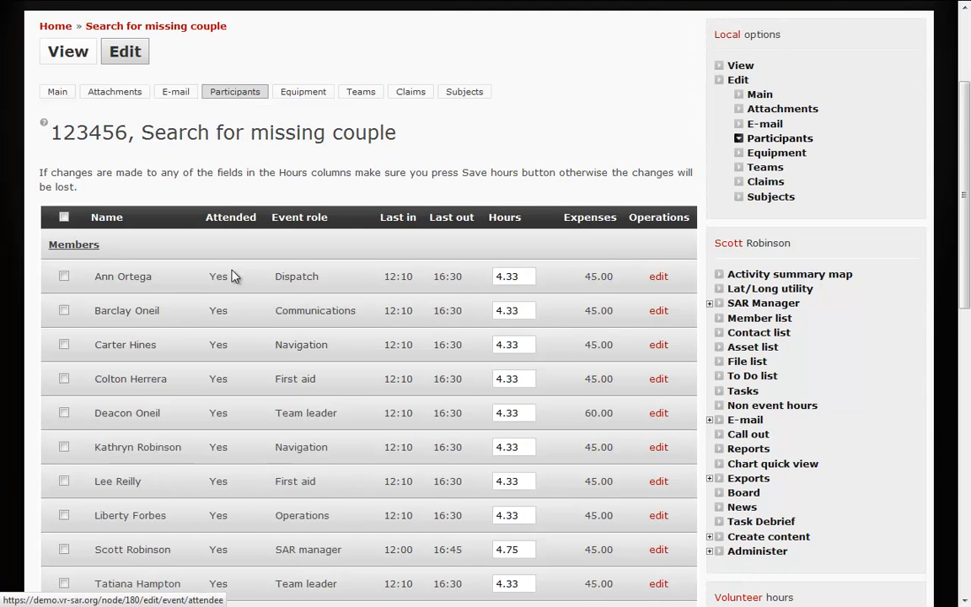
scroll(233, 276, down, 2)
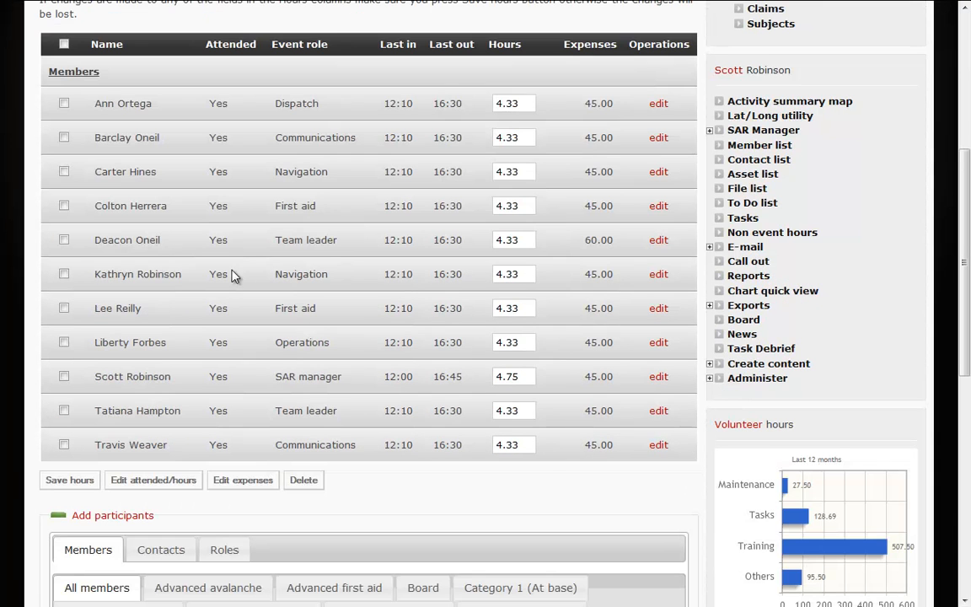
click(657, 378)
drag(966, 105, 967, 263)
click(76, 451)
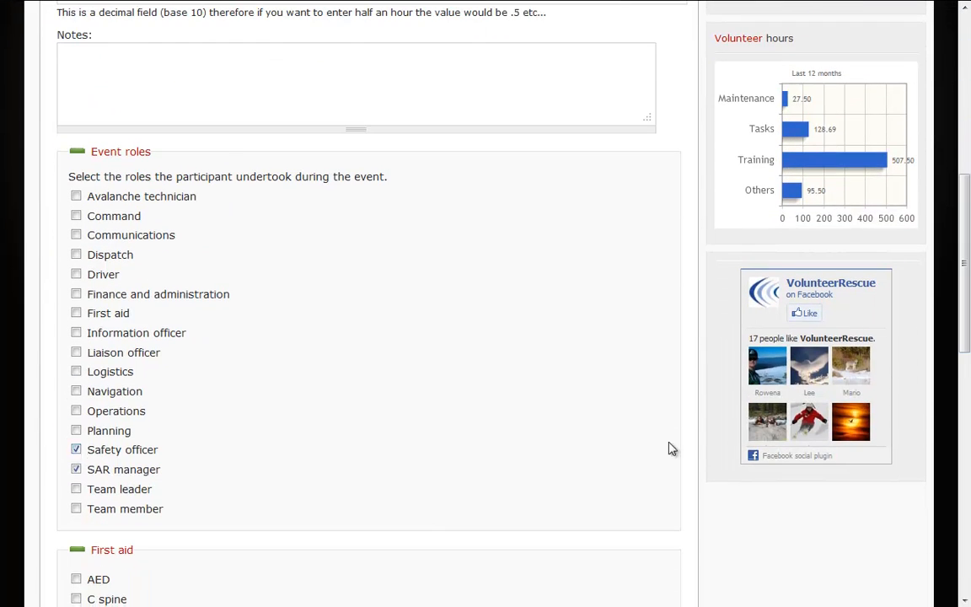
drag(965, 278, 888, 471)
click(56, 476)
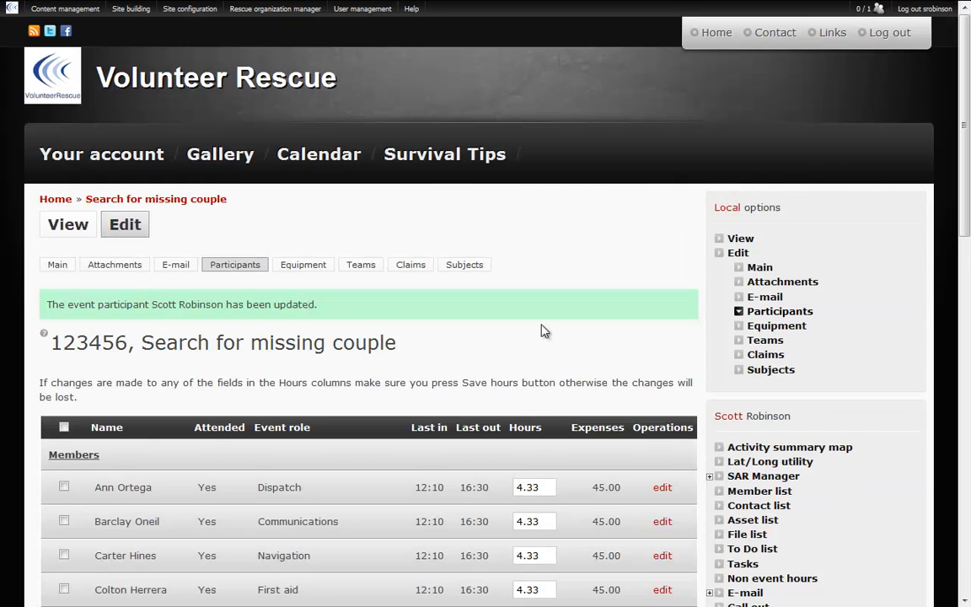
Record the first aid skills Splint and Wound dressing for the seventh listed participant and save the participant
drag(967, 118, 967, 218)
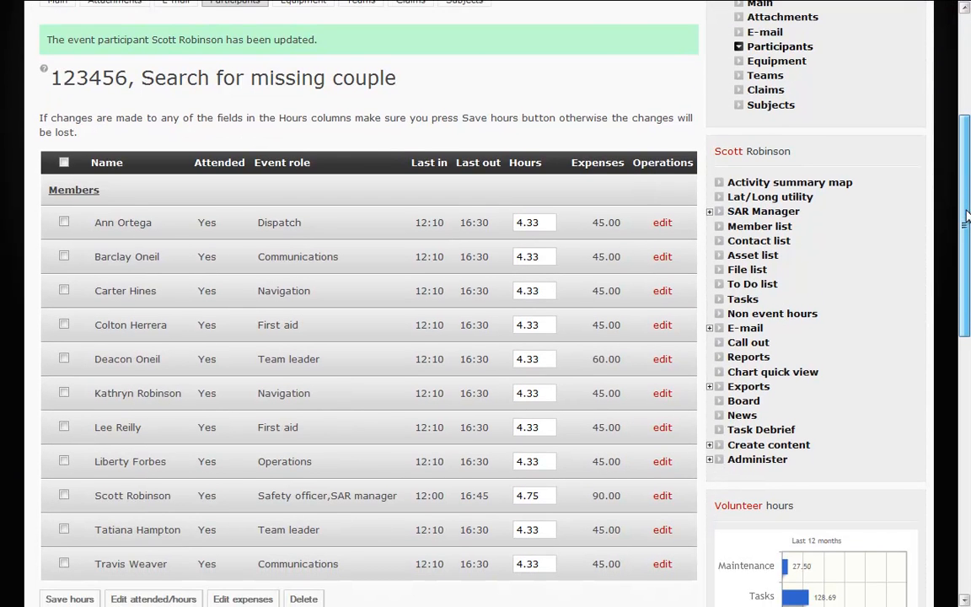
click(665, 427)
drag(967, 167, 967, 362)
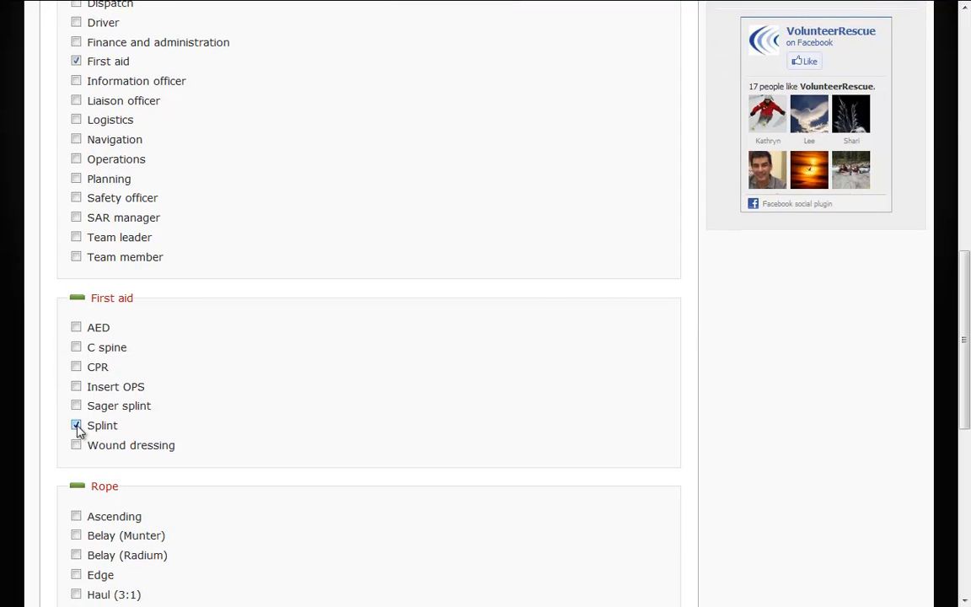
click(77, 447)
drag(966, 312, 969, 418)
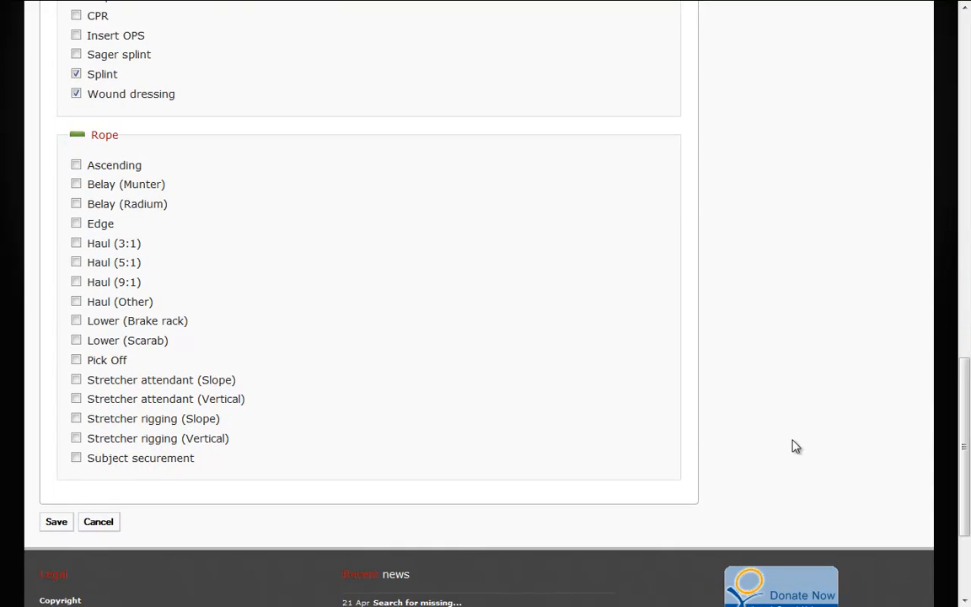
click(55, 523)
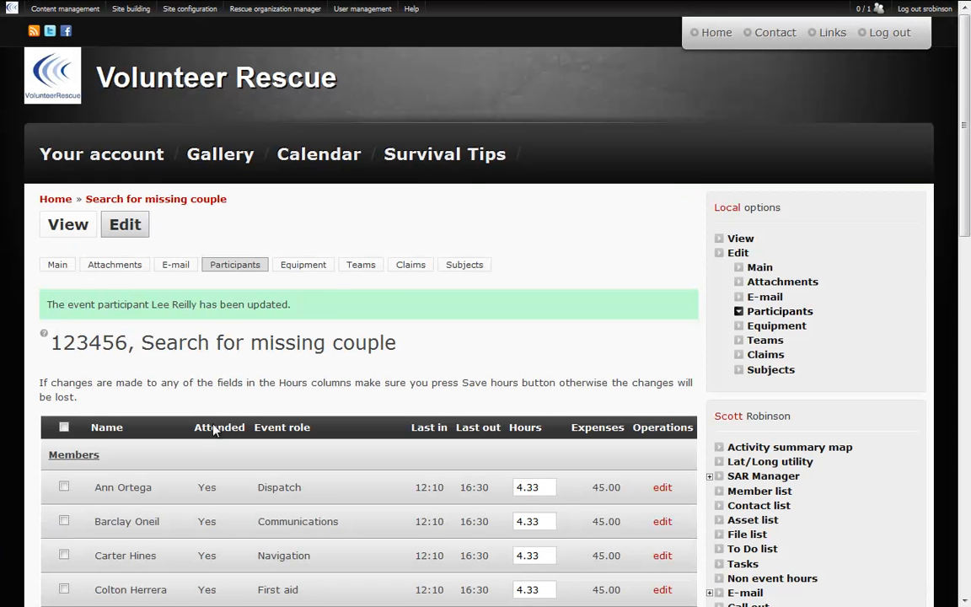
Record a quantity of 45 minutes for the Telephones and Cells expense of the event's Cell phone and save the asset
click(302, 266)
click(659, 380)
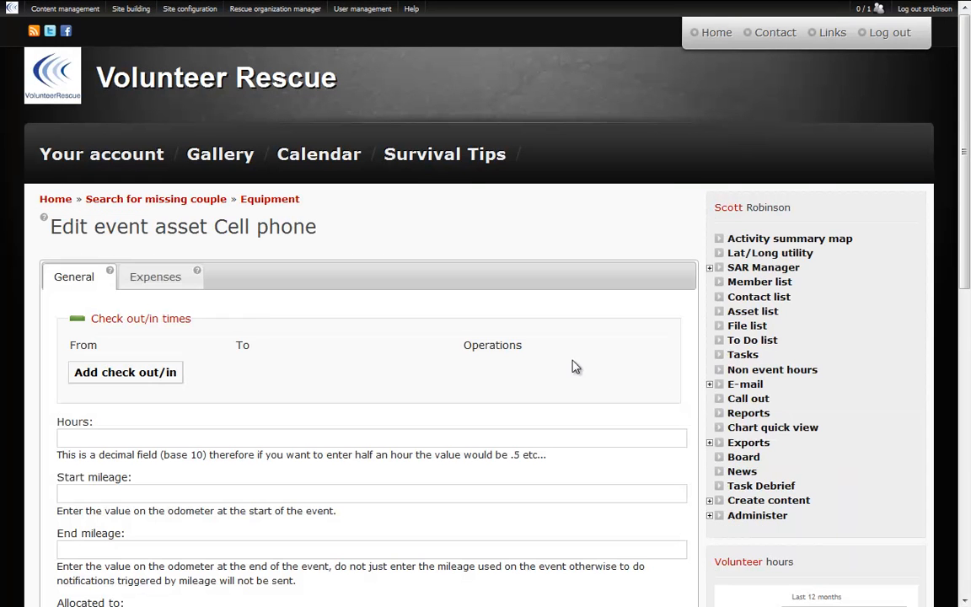
click(164, 275)
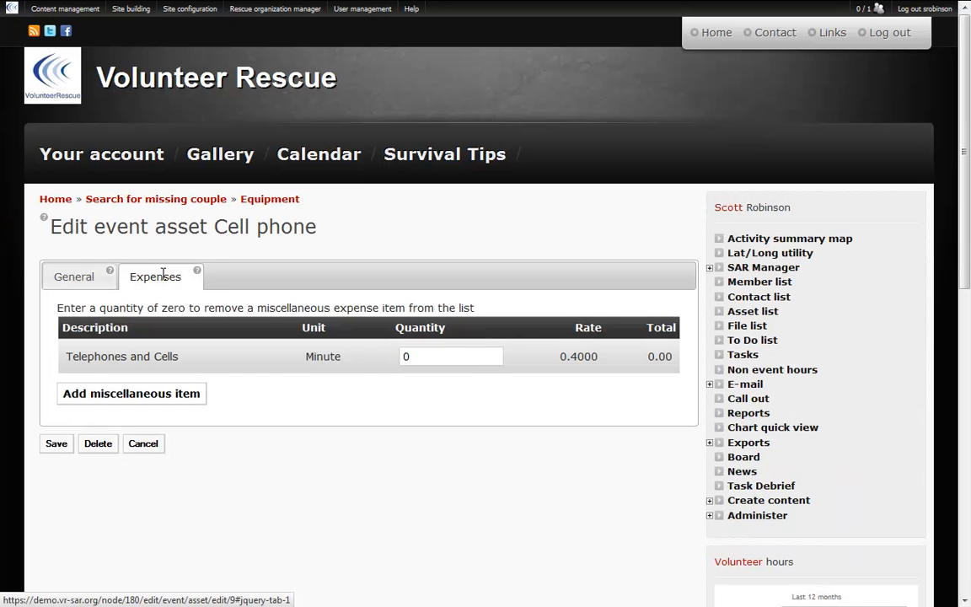
drag(416, 356, 384, 357)
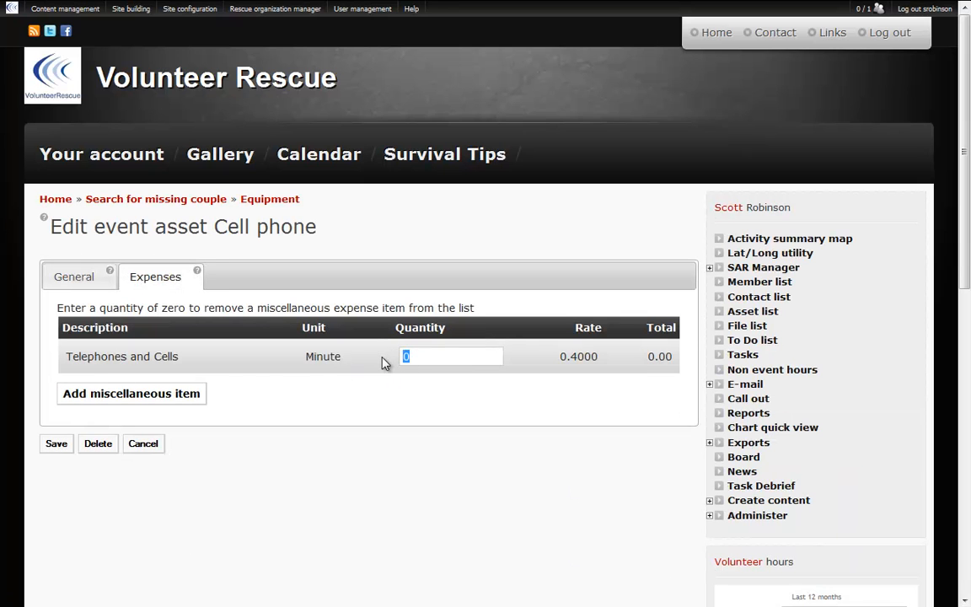
text(45)
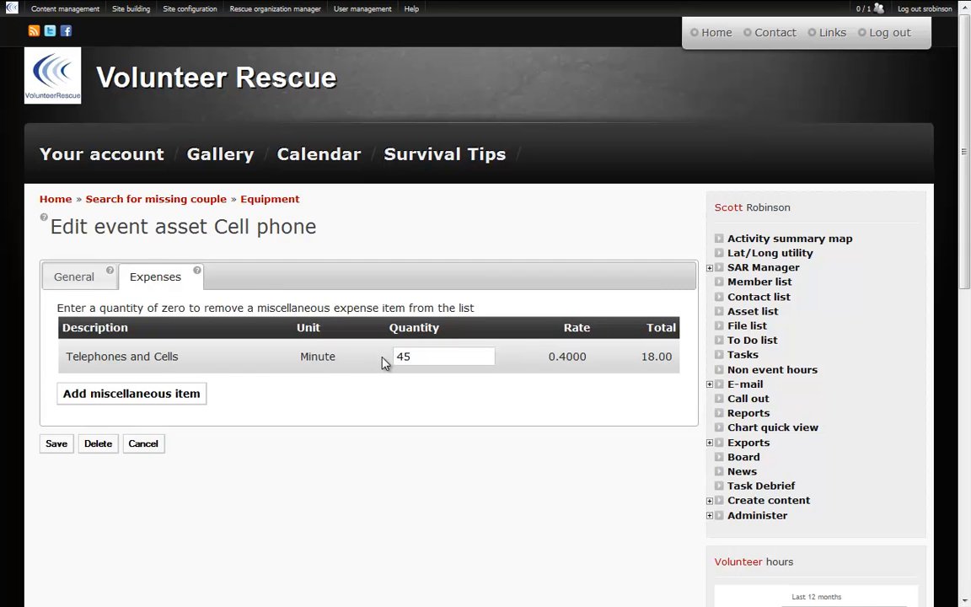
click(51, 446)
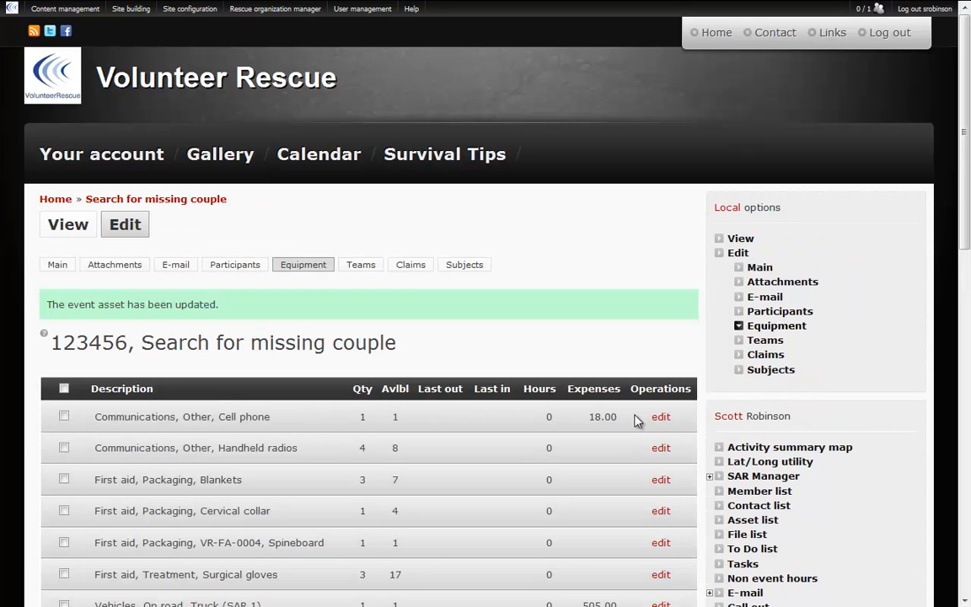
Enter the odometer mileage for Truck (SAR 1), set its Mileage expense quantity to 32 km, and save the asset
scroll(968, 172, down, 3)
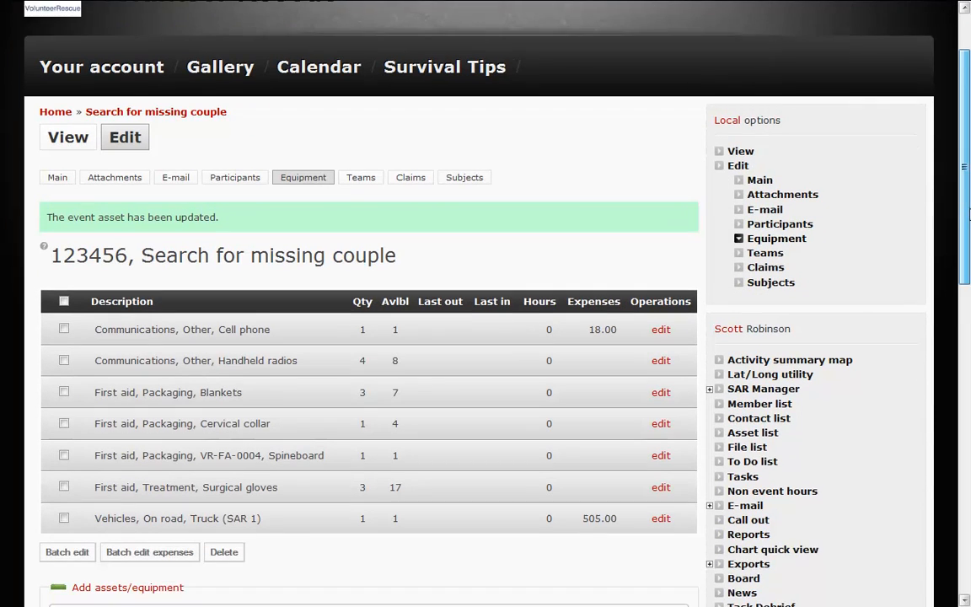
click(661, 465)
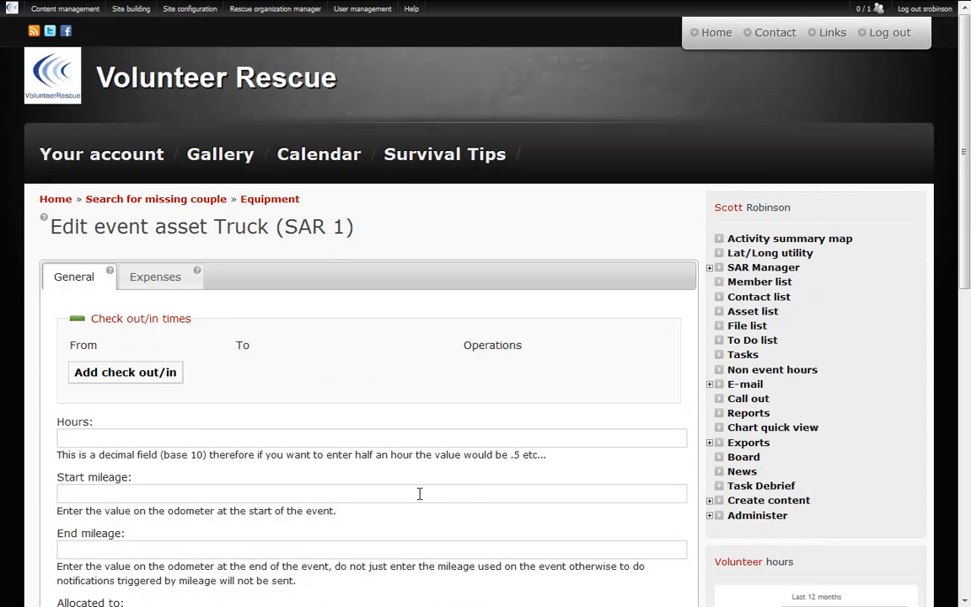
text(21)
text(21)
click(174, 279)
drag(494, 427, 434, 429)
text(32)
key(Tab)
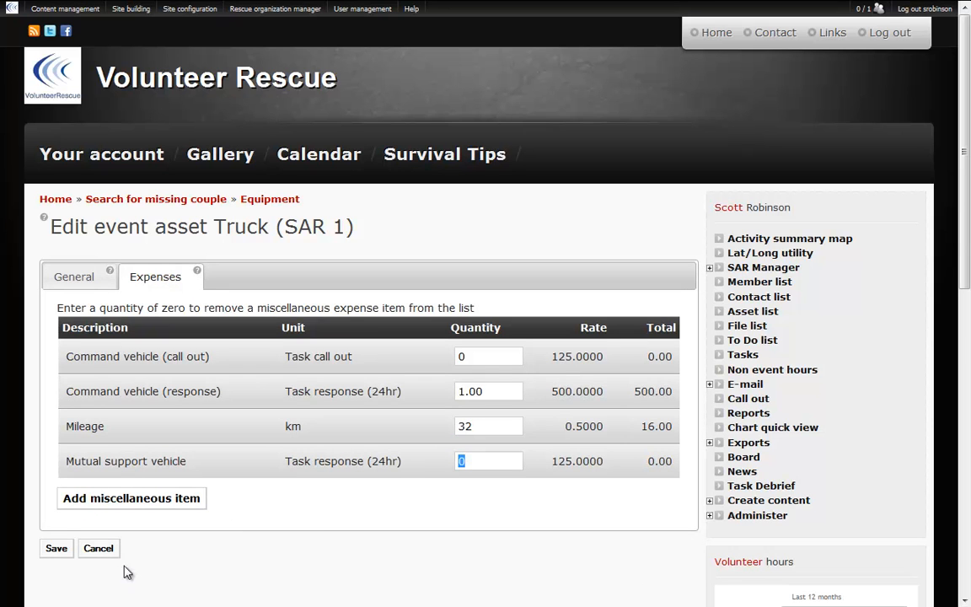
click(56, 549)
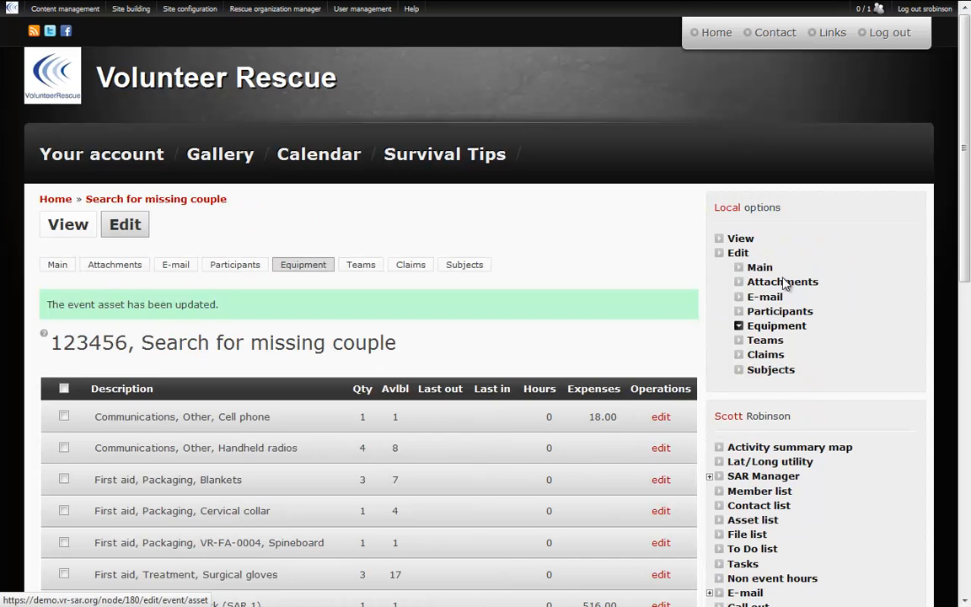
Start a batch edit of the handheld radios, blankets, cervical collar, spineboard and Truck (SAR 1)
scroll(968, 212, down, 1)
scroll(968, 213, down, 3)
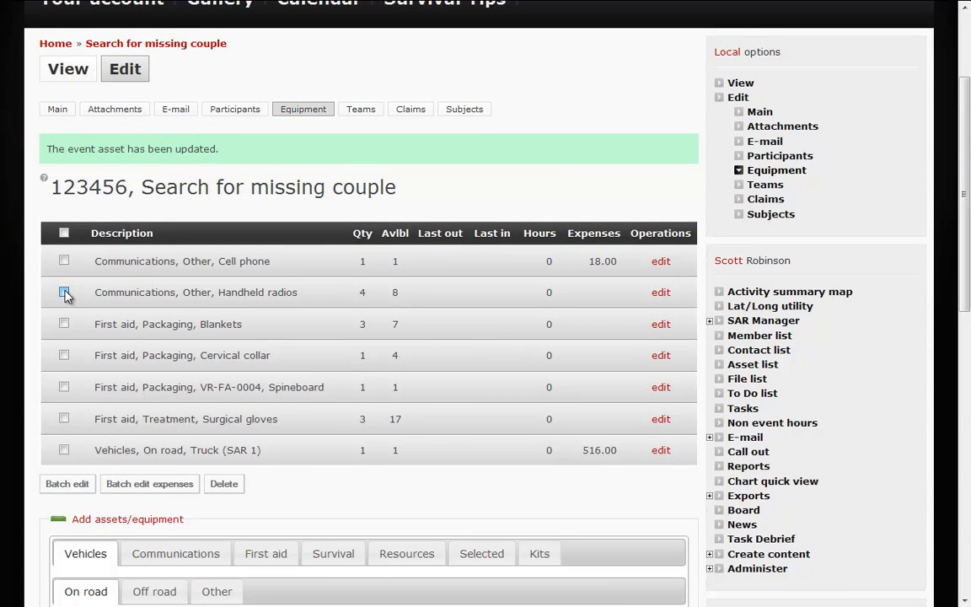
click(65, 292)
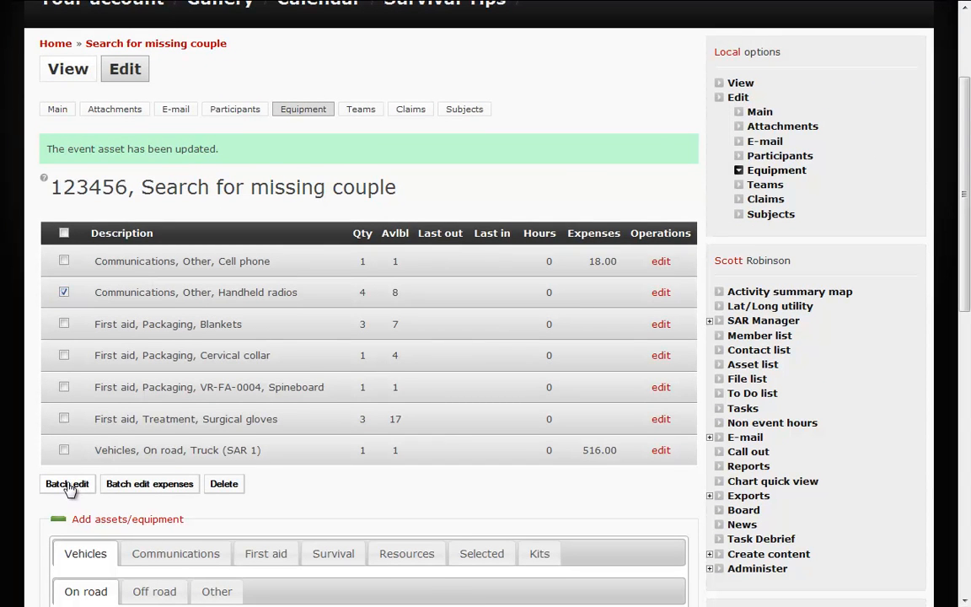
click(64, 325)
click(64, 355)
click(64, 388)
click(64, 450)
click(68, 484)
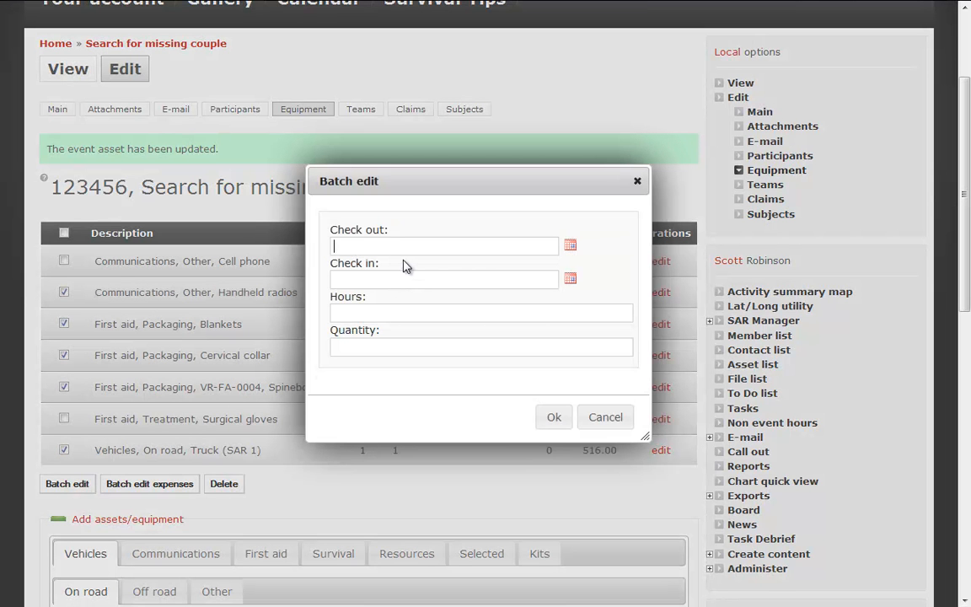
Set the selected equipment's check out to 19 April 2012 12:20 and check in to 19 April 2012 16:30, and apply
text(apr 19 12:20)
key(Tab)
text(apr 19 16:30)
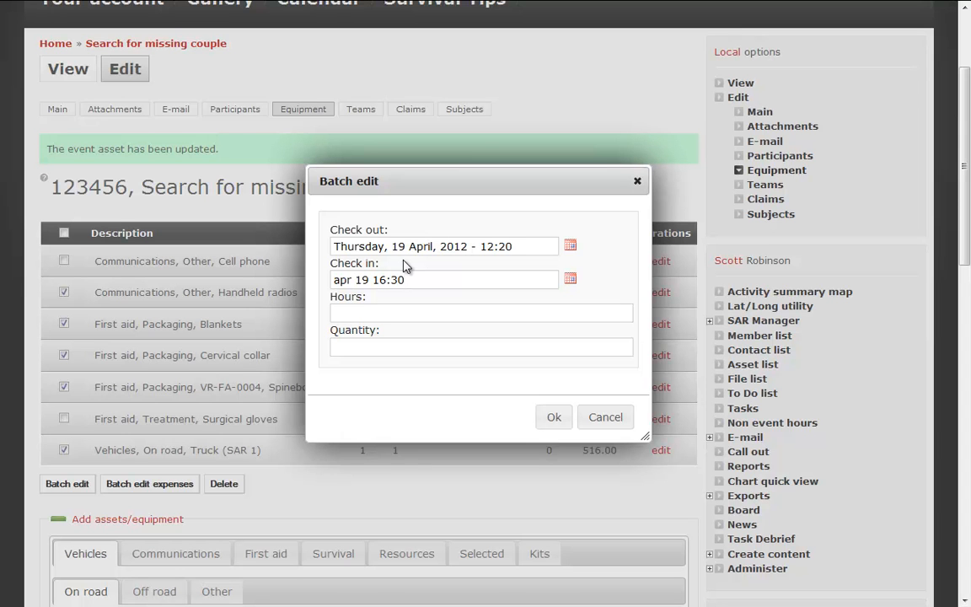
key(Tab)
click(552, 418)
Add an event subject, entering the subject's name, gender Female, condition Injured and age 31-40
click(466, 267)
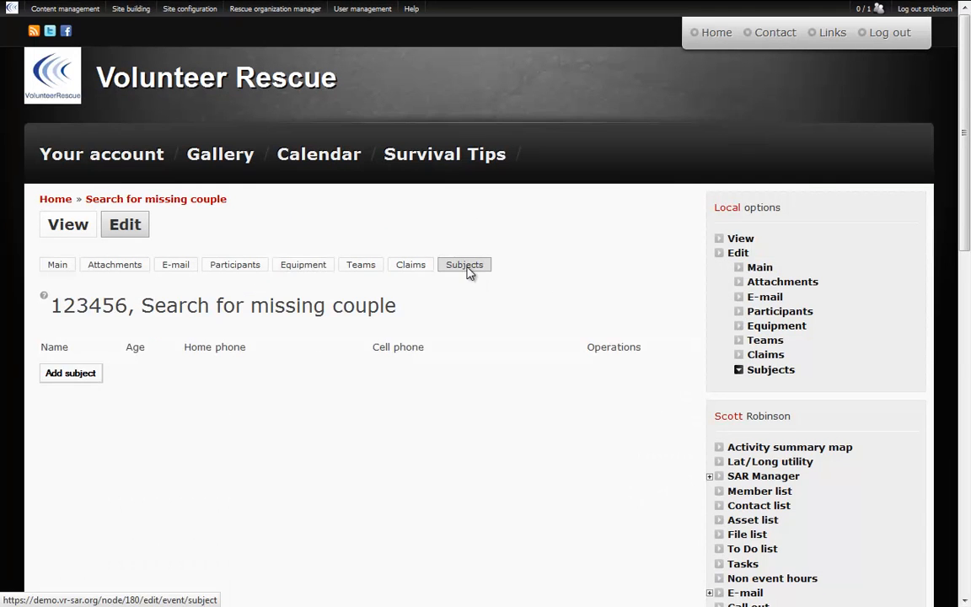
click(87, 376)
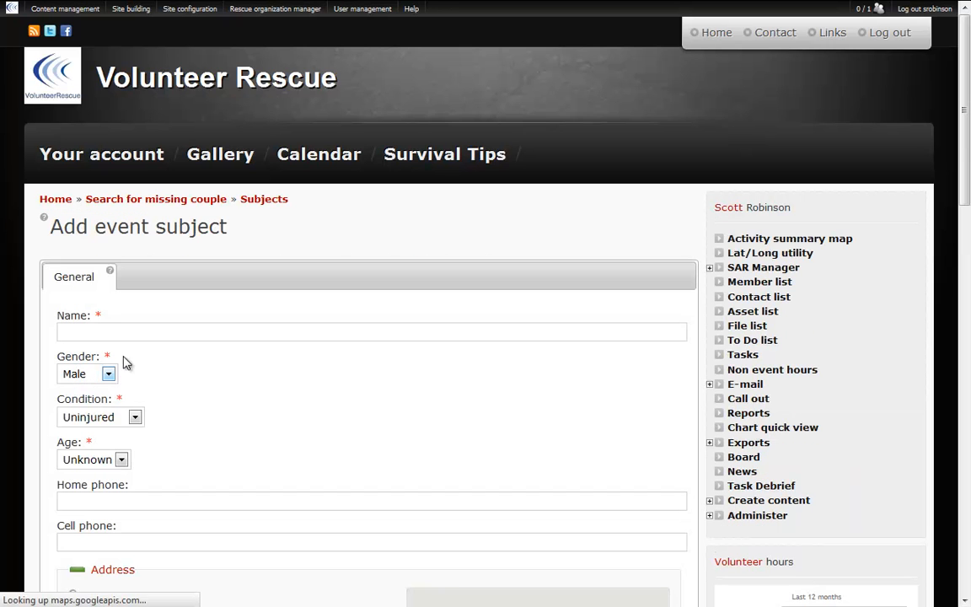
click(149, 335)
text(Jane Doe)
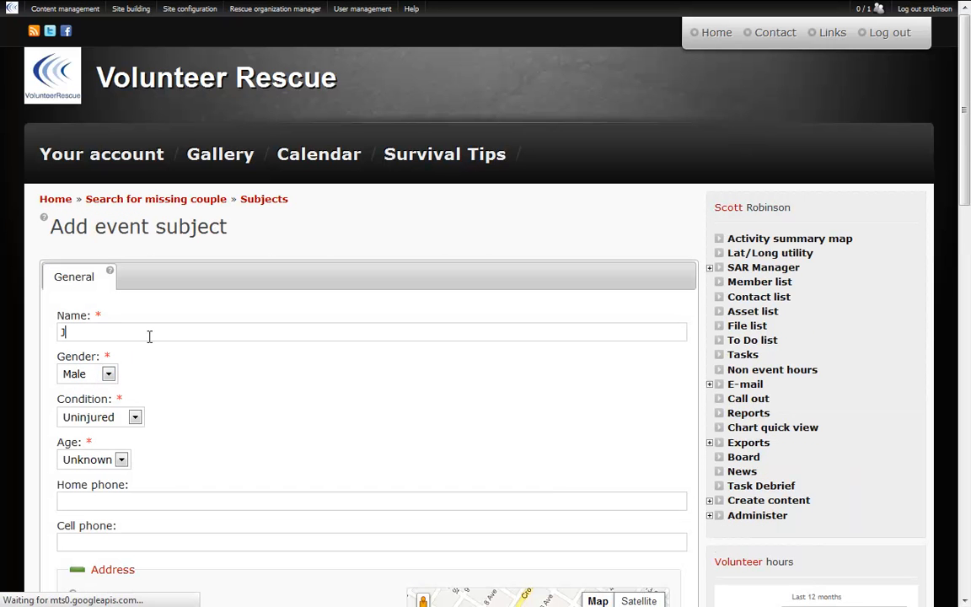
click(85, 375)
click(82, 405)
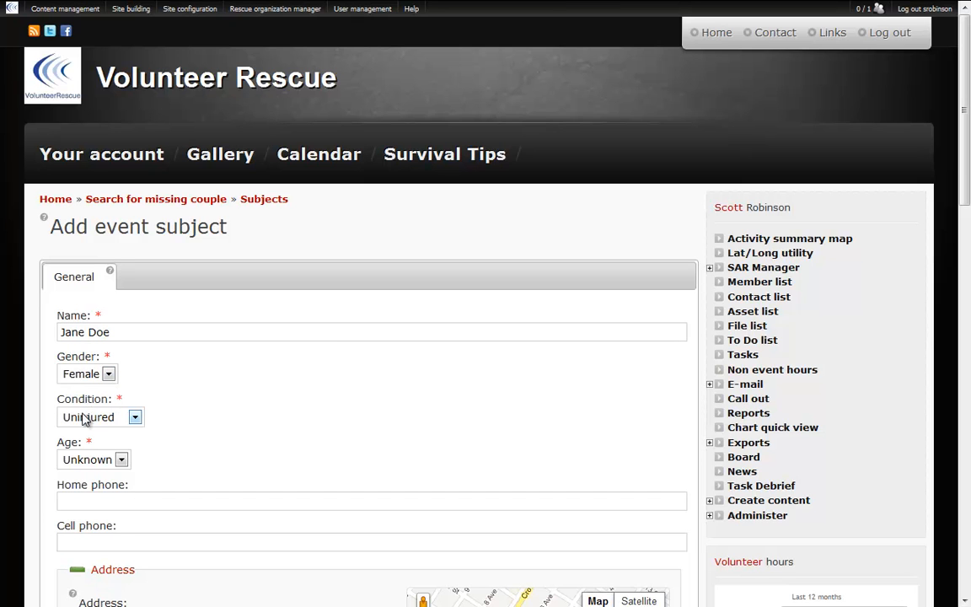
click(85, 418)
click(87, 446)
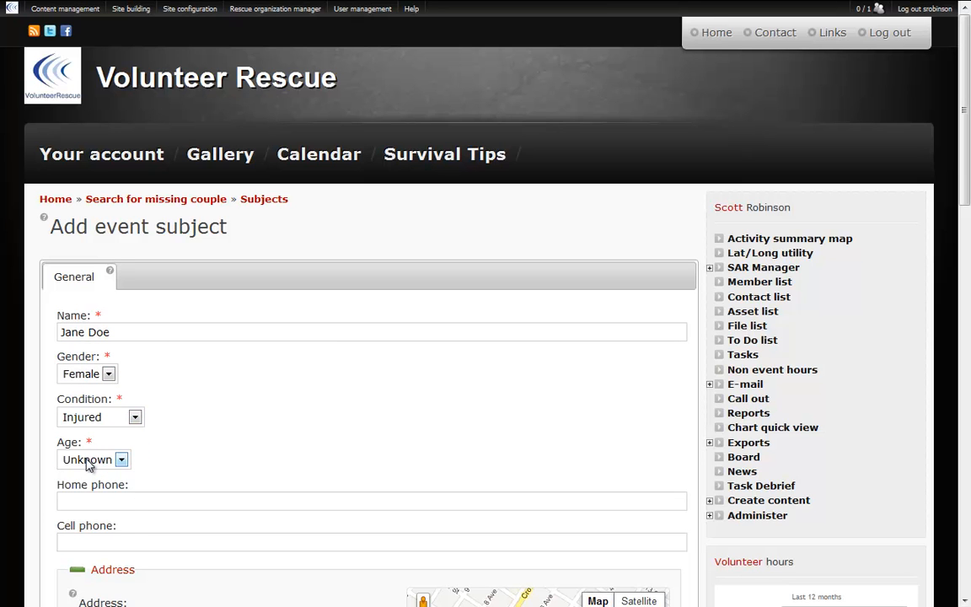
click(86, 460)
click(76, 527)
Record the subject as located at 13:30, accessed at 13:50 and stabilised at 14:00 on 19 April 2012
scroll(232, 481, down, 7)
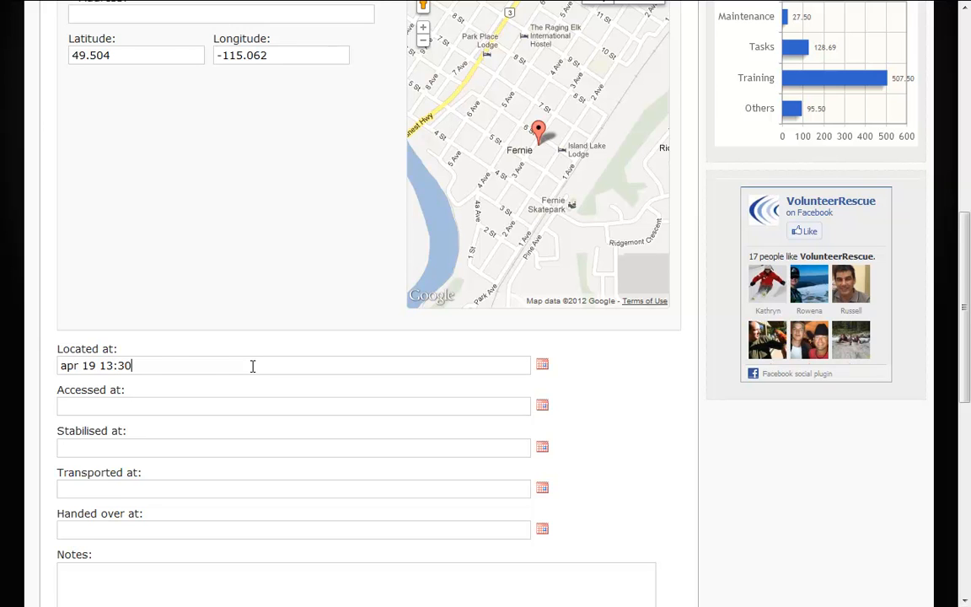
key(Tab)
text(apr 19)
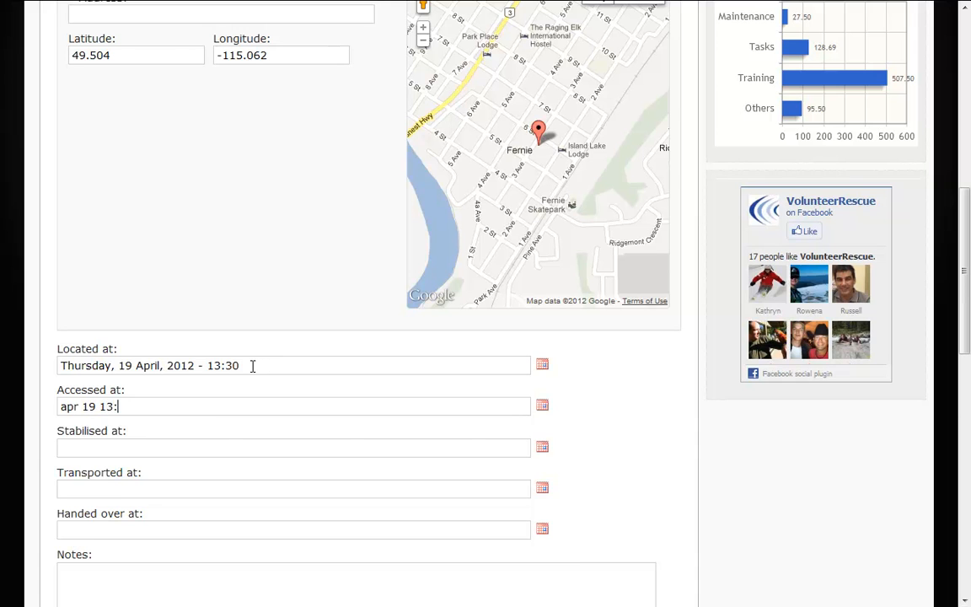
key(Tab)
text(apr 19)
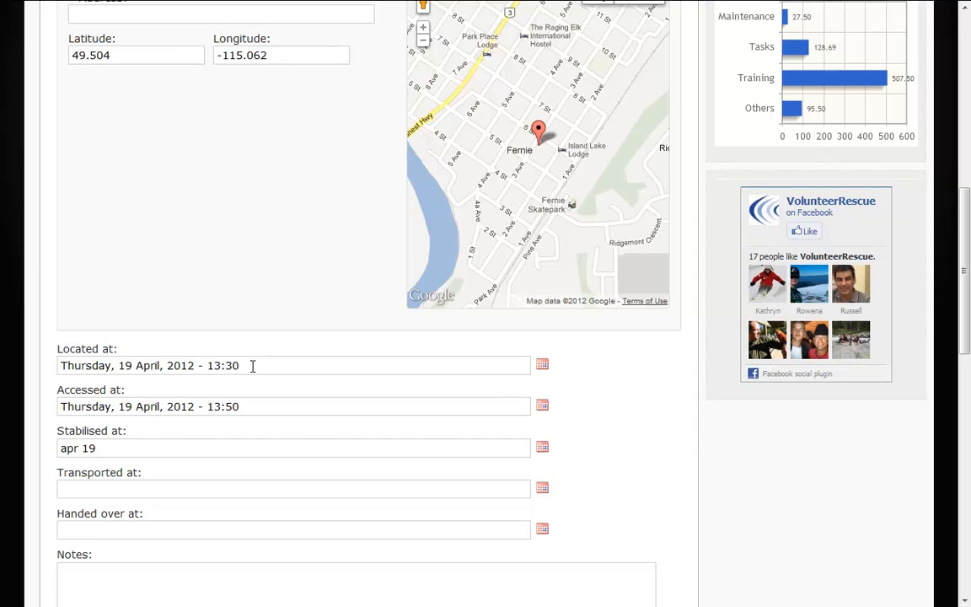
text( 14:00)
Record the subject as transported at 14:30 and handed over at 15:30 on 19 April 2012, and save the subject
key(Tab)
text(apr 19)
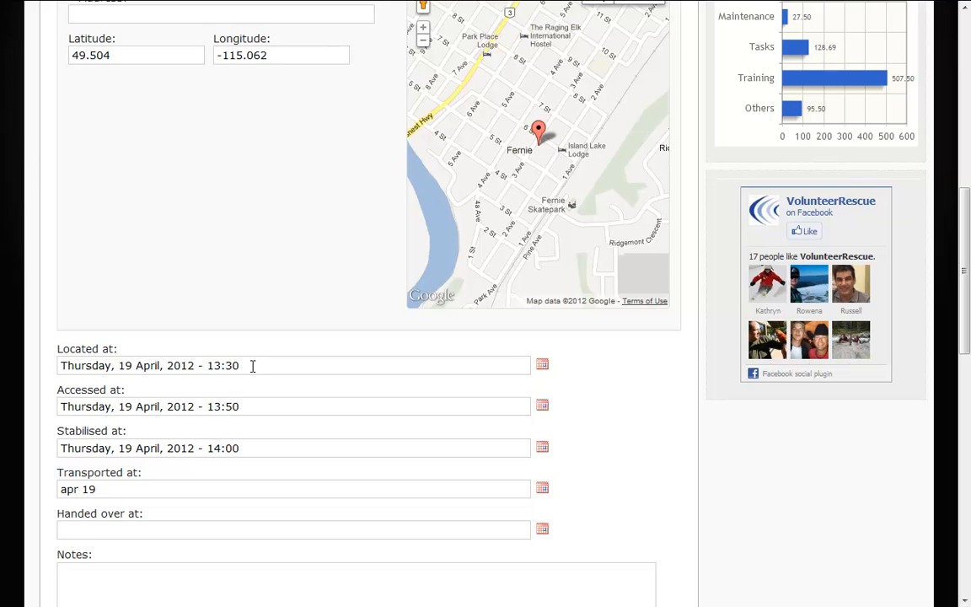
text(14:30)
key(Tab)
text(apr)
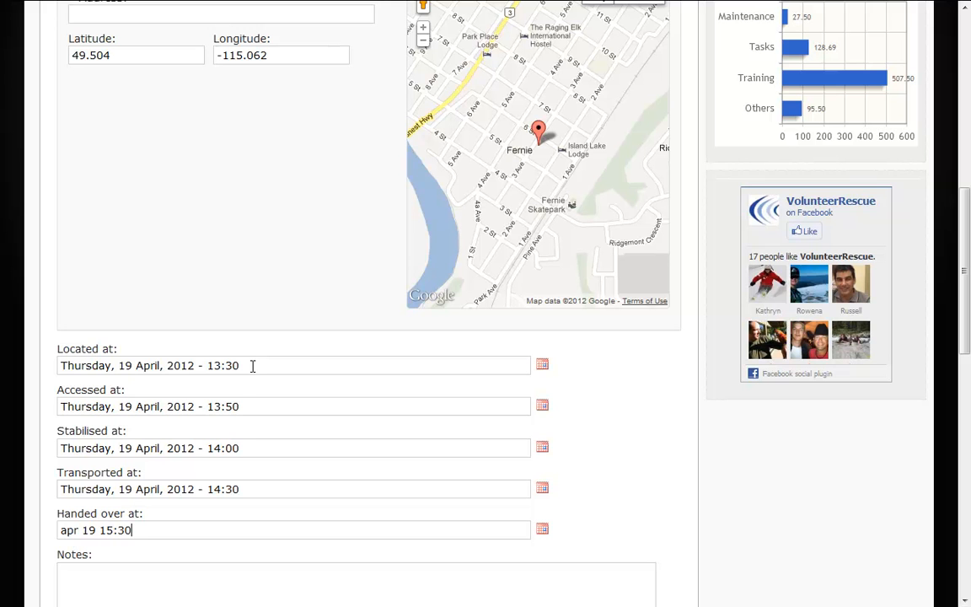
scroll(262, 387, down, 2)
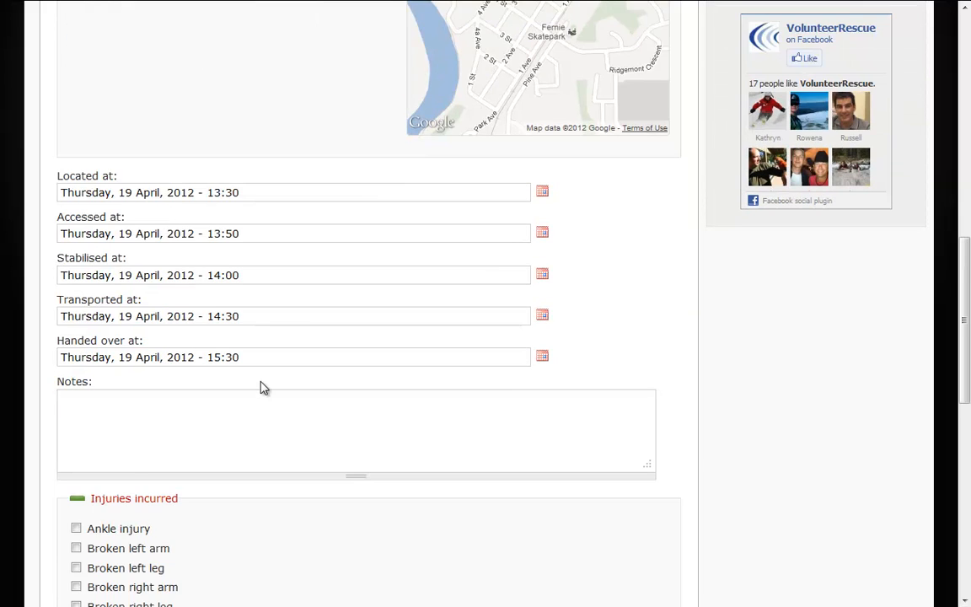
scroll(169, 442, down, 2)
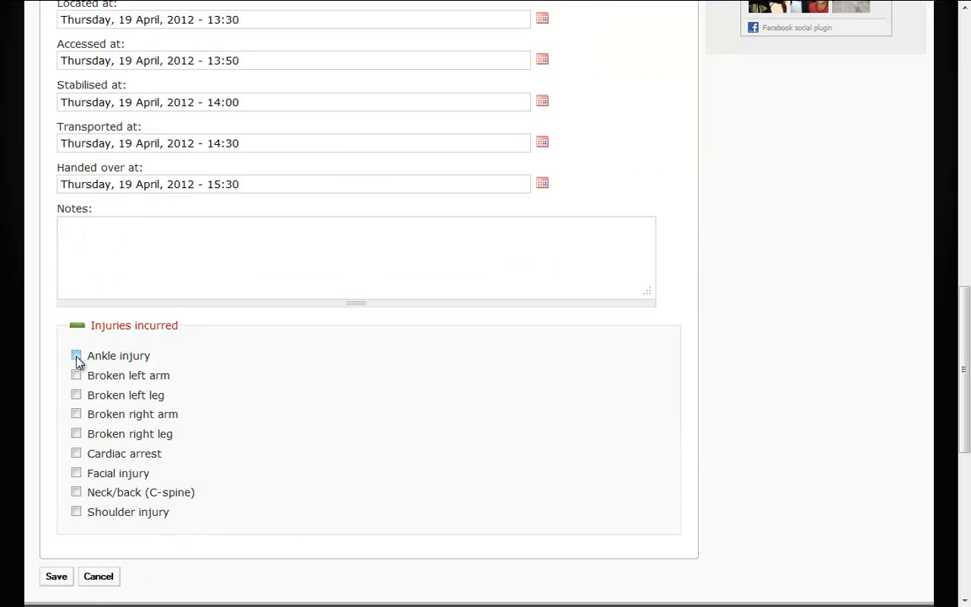
click(55, 576)
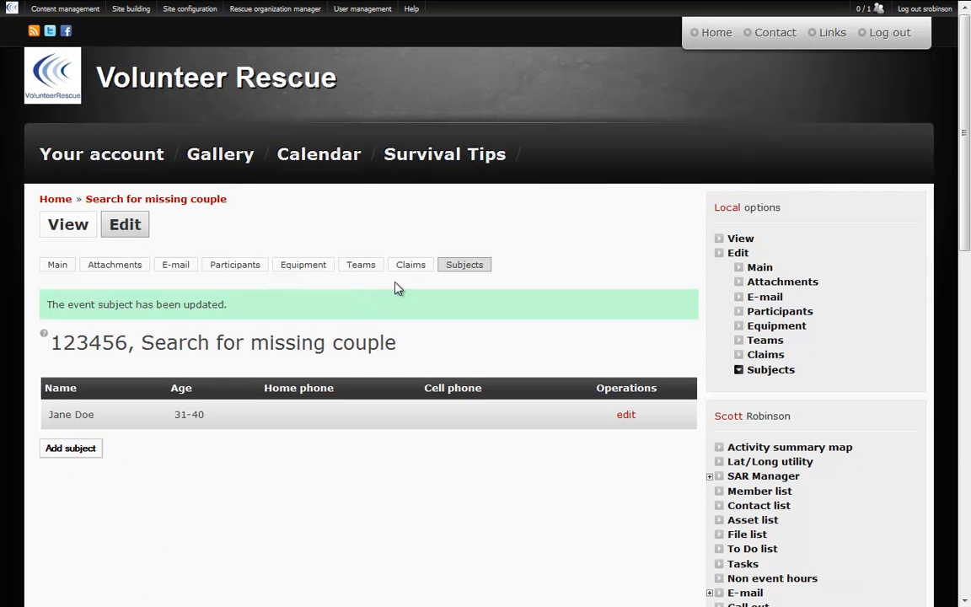
Generate the expense claim for the event from the listed member and equipment expenses
click(410, 265)
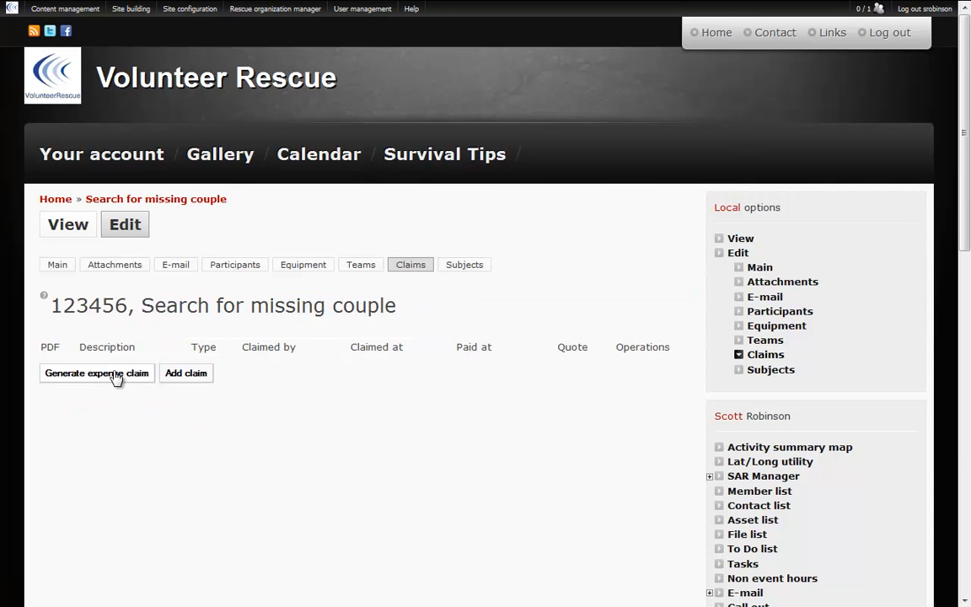
click(115, 373)
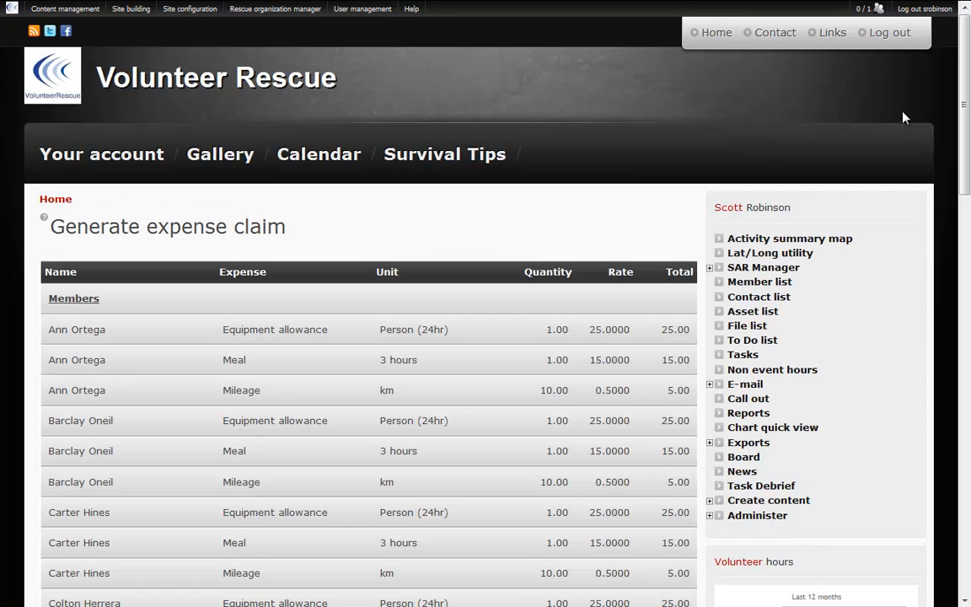
drag(955, 109, 951, 446)
click(68, 537)
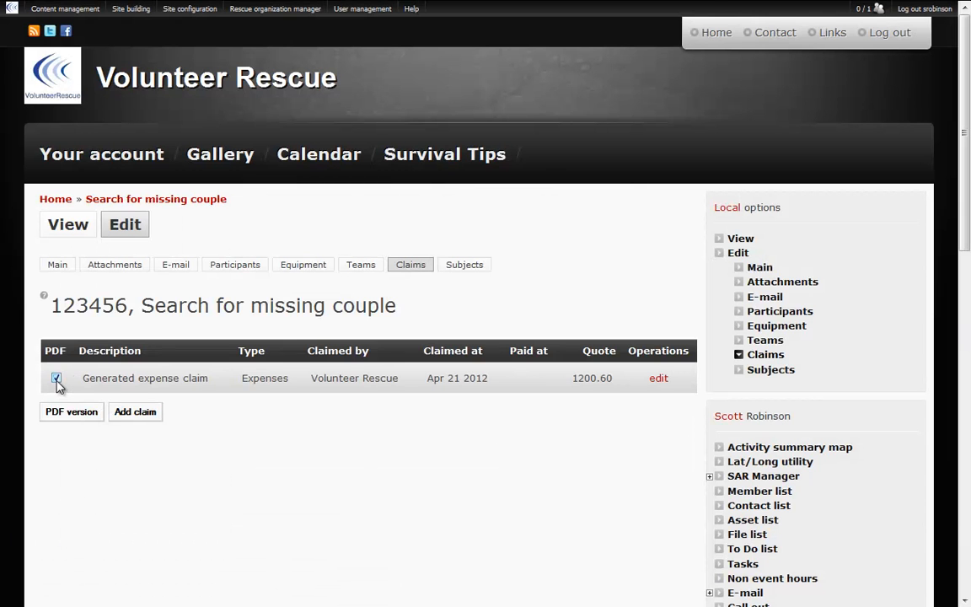
Open the PDF version of the generated expense claim and choose SAR Manager as the position
click(73, 413)
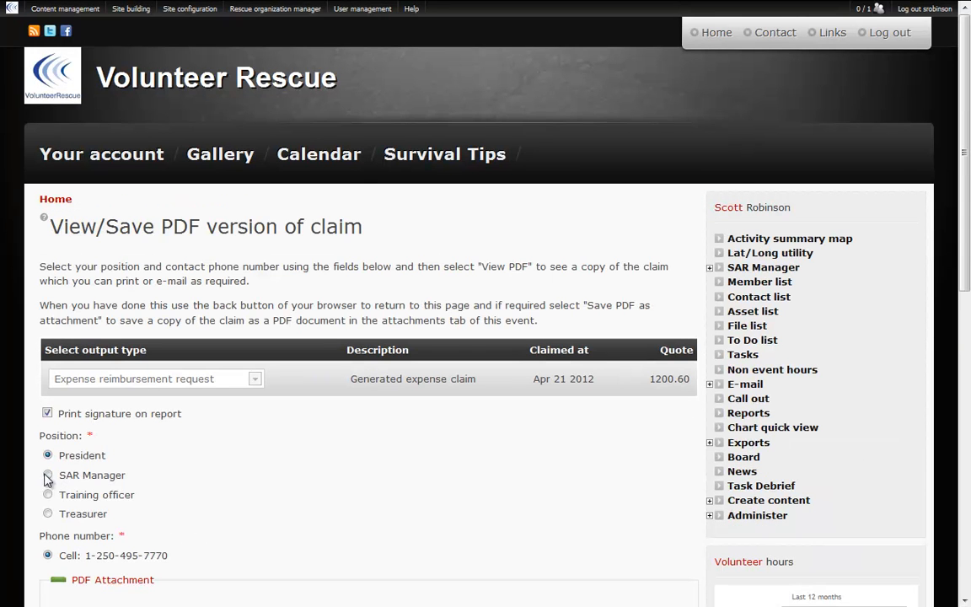
click(48, 476)
Set the PDF attachment's grouping levels to Task paperwork, 2012 and Apr, and view the claim as a PDF
scroll(125, 489, down, 3)
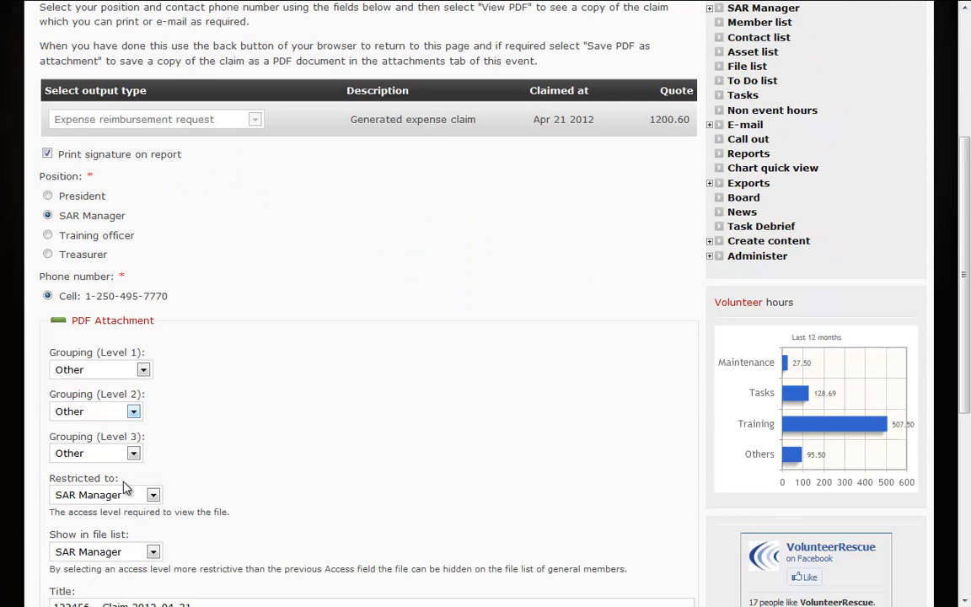
click(102, 371)
click(89, 435)
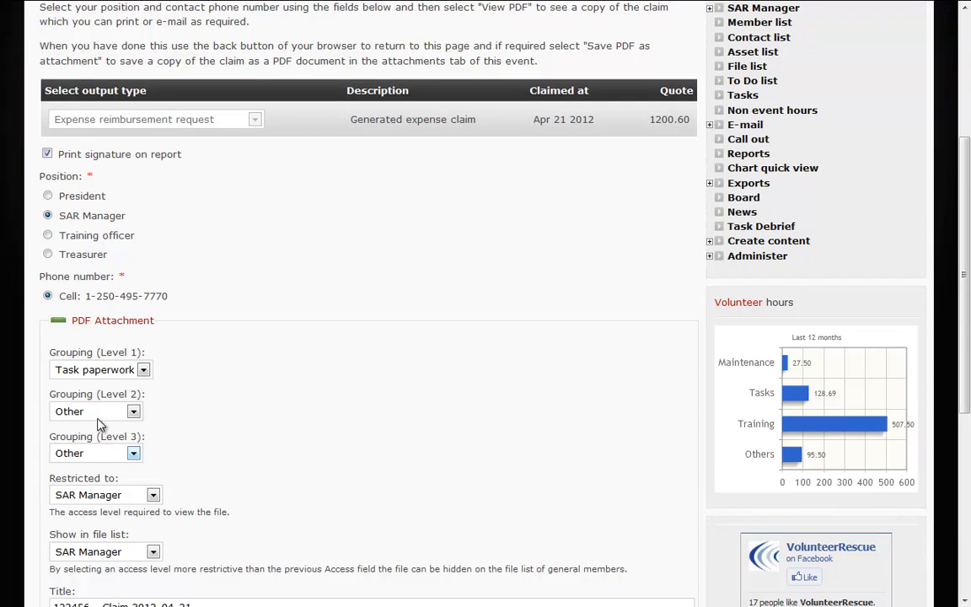
click(99, 413)
click(84, 429)
click(97, 454)
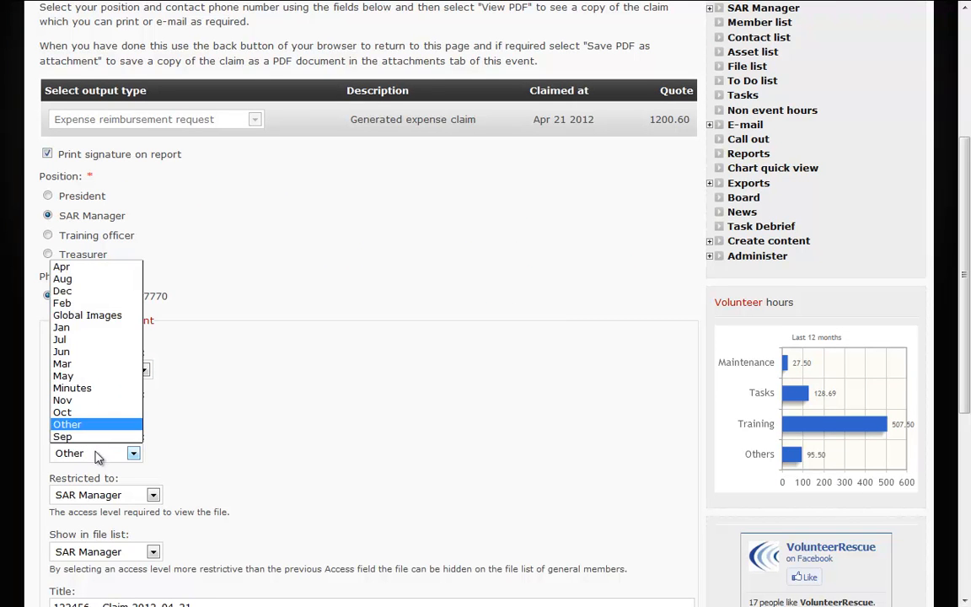
click(86, 267)
scroll(207, 386, down, 2)
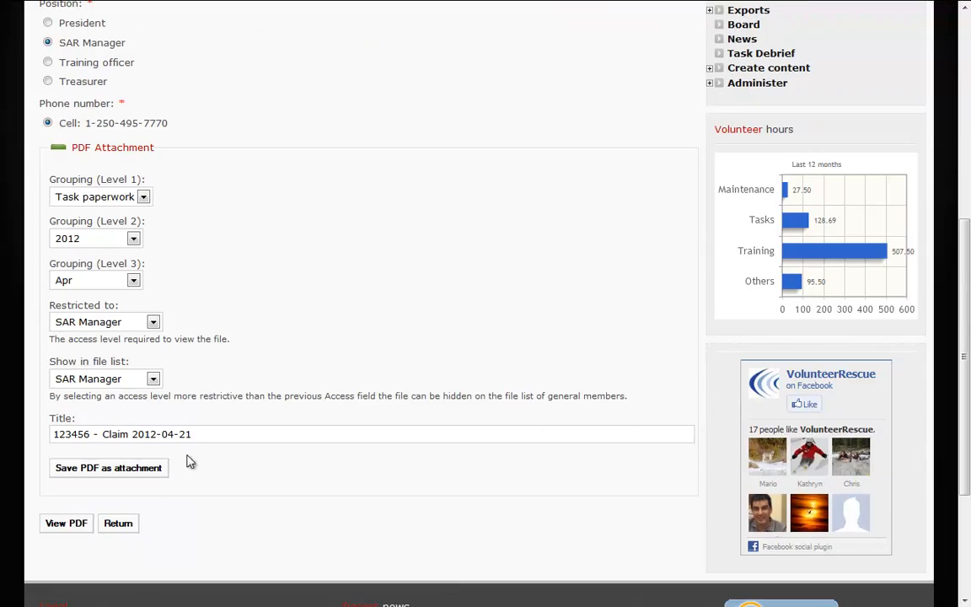
click(80, 527)
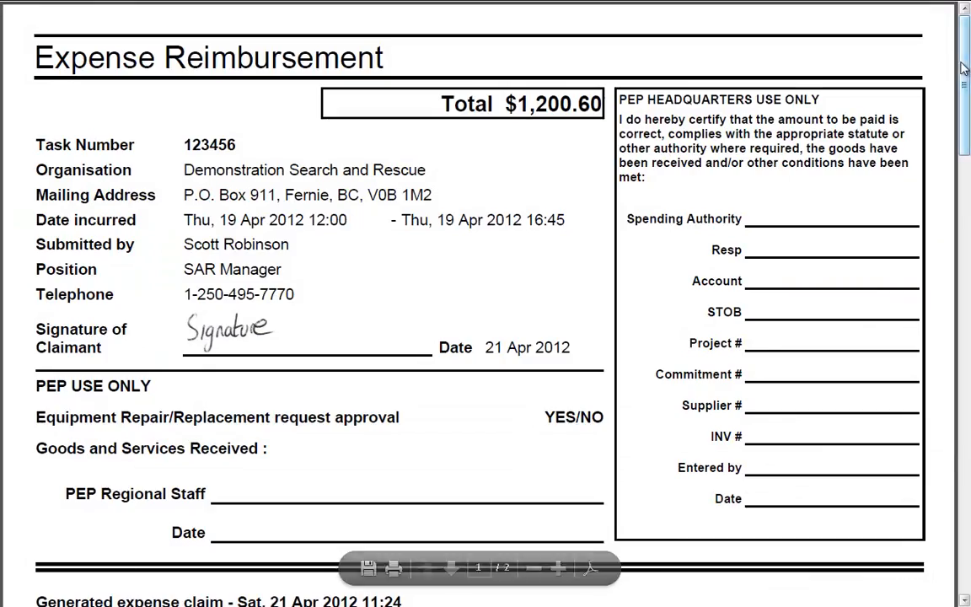
Read through the expense claim PDF, save it as an attachment and return to the claims list
drag(965, 88, 964, 386)
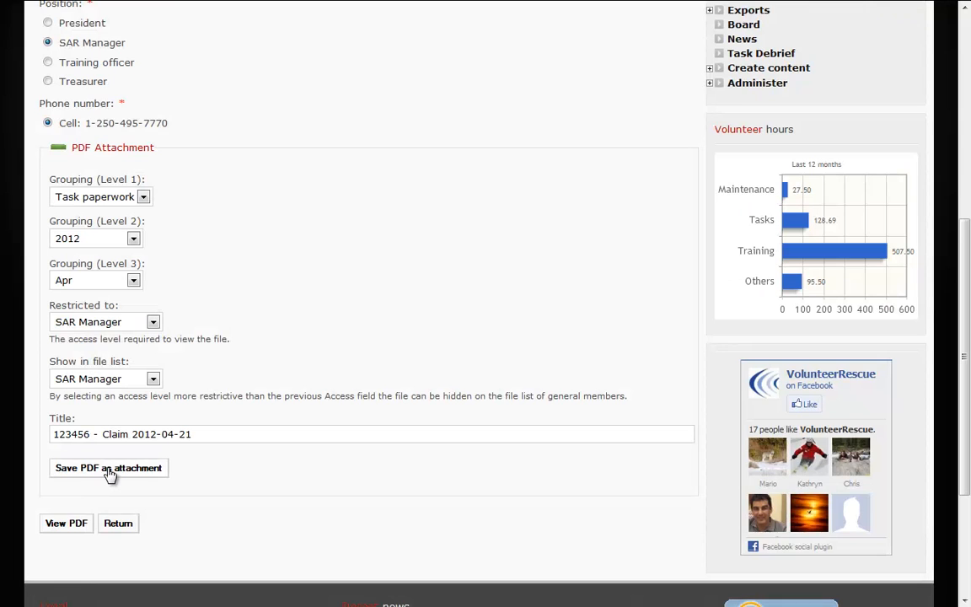
click(118, 527)
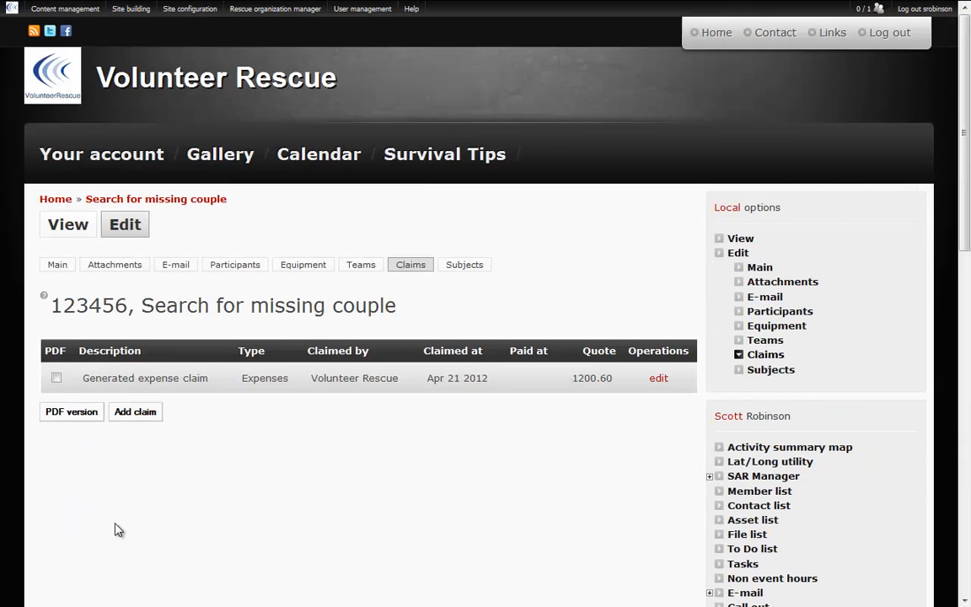
Add an Equipment repair claim, Torn jacket, supplier Local outfitter, reason Caught on tree branch, claimed by the third listed member on 19 April 2012
click(137, 413)
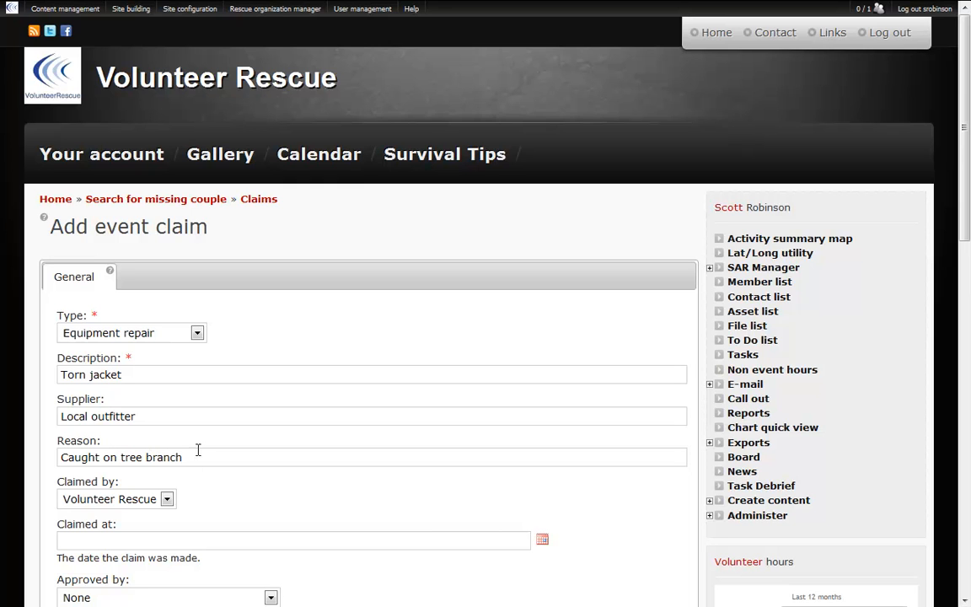
click(167, 499)
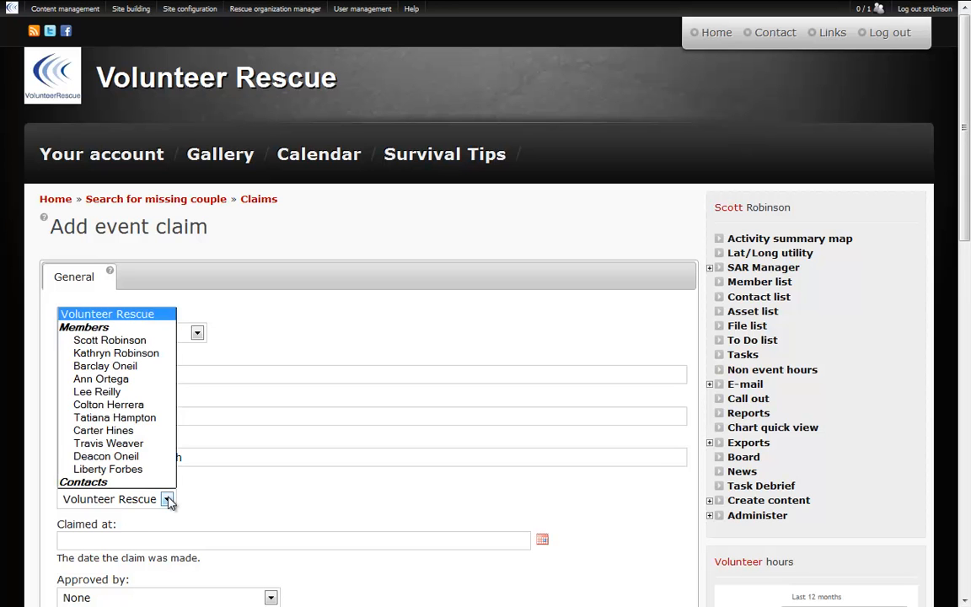
click(127, 367)
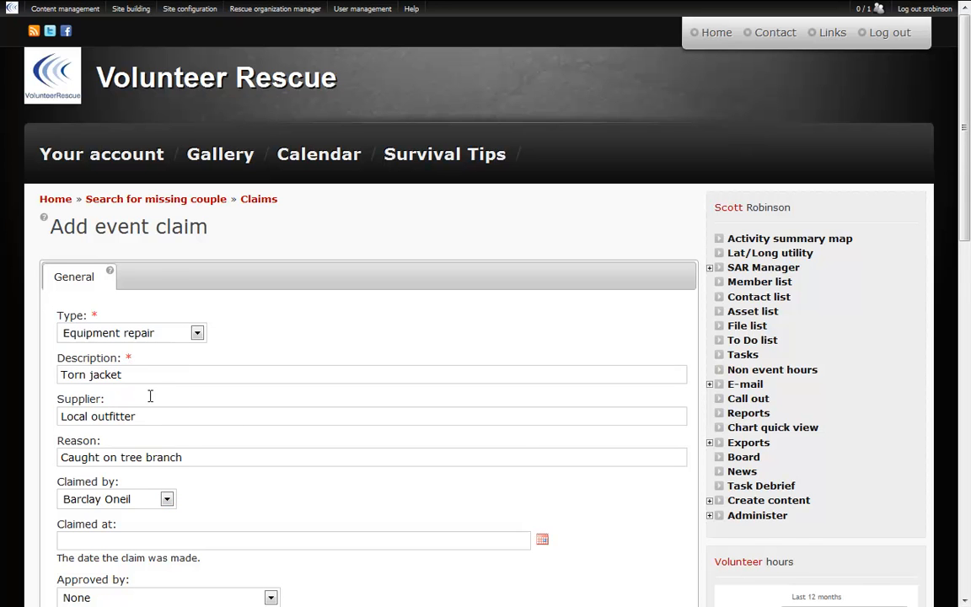
scroll(235, 458, down, 1)
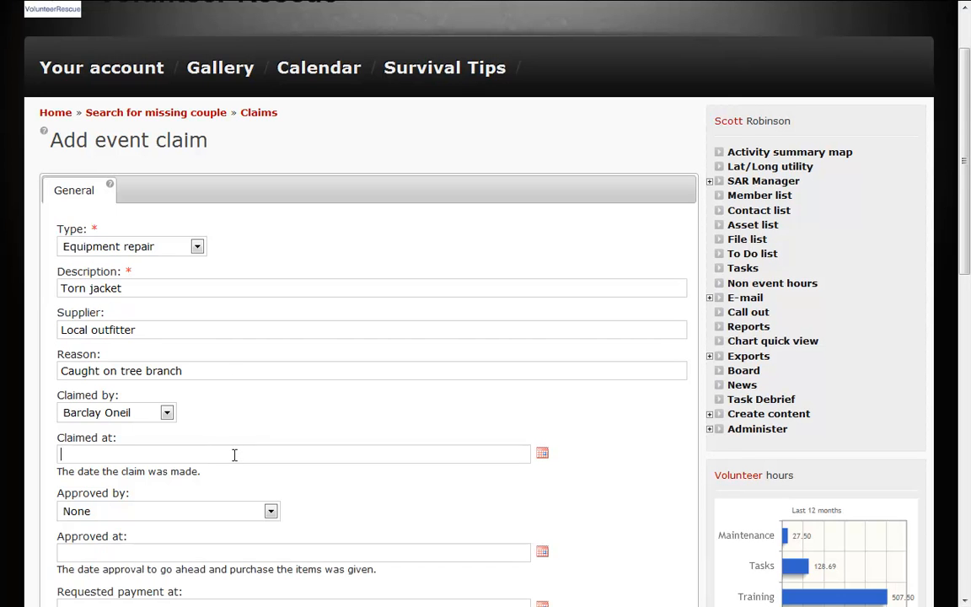
text(ap)
scroll(61, 375, down, 1)
text(r 19)
key(Tab)
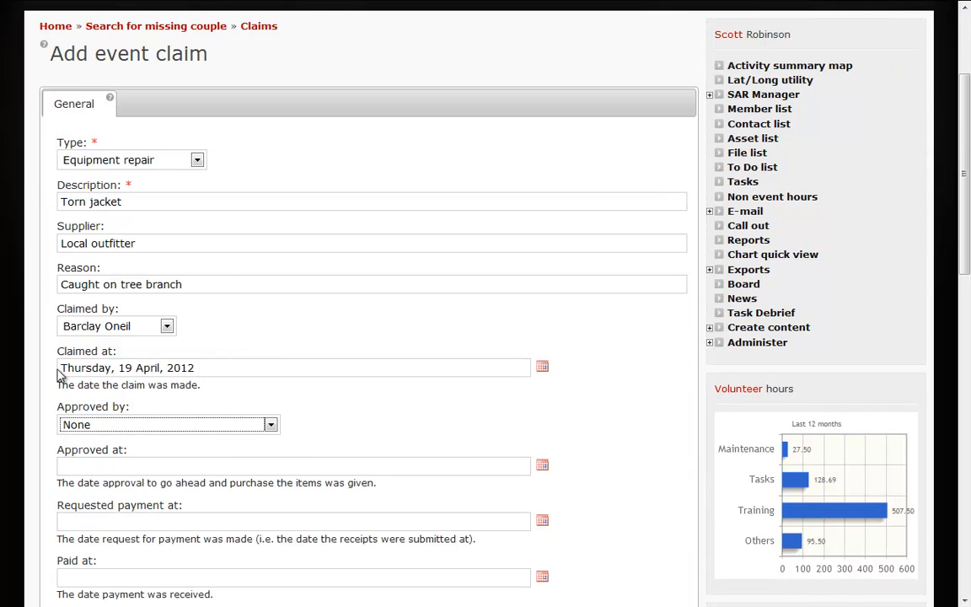
Set the claim's unit to Each, unit cost to 120, quantity to 1 and quote to 120, and save the claim
scroll(291, 408, down, 3)
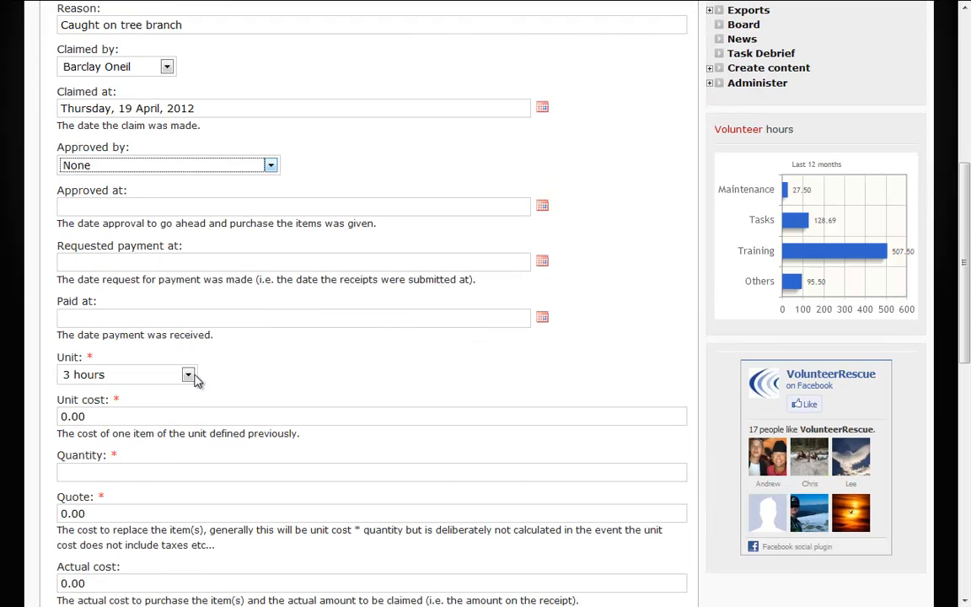
click(188, 376)
click(152, 417)
drag(137, 417, 48, 413)
text(12)
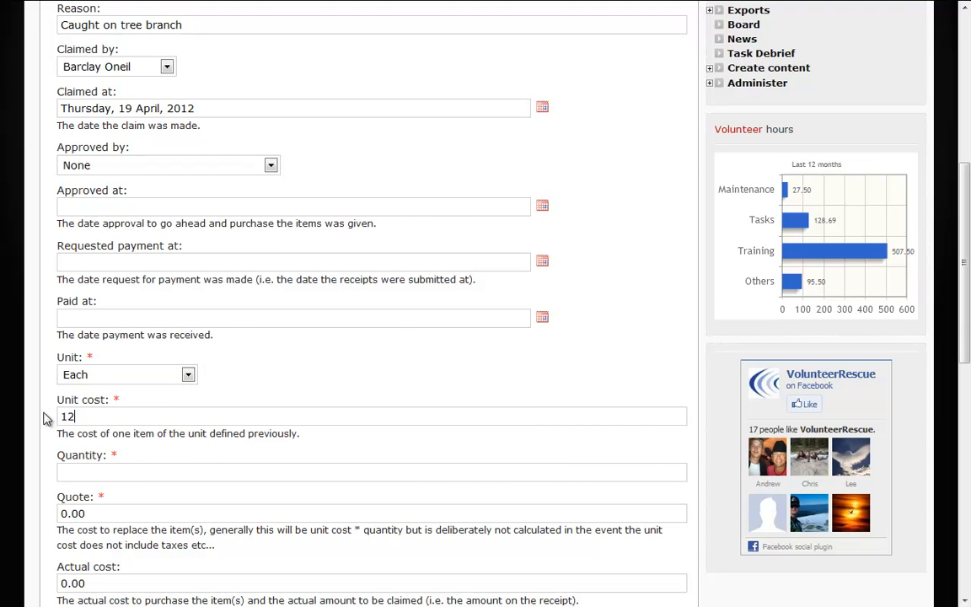
text(0)
key(Tab)
text(1)
key(Tab)
text(12)
key(Tab)
scroll(132, 518, down, 5)
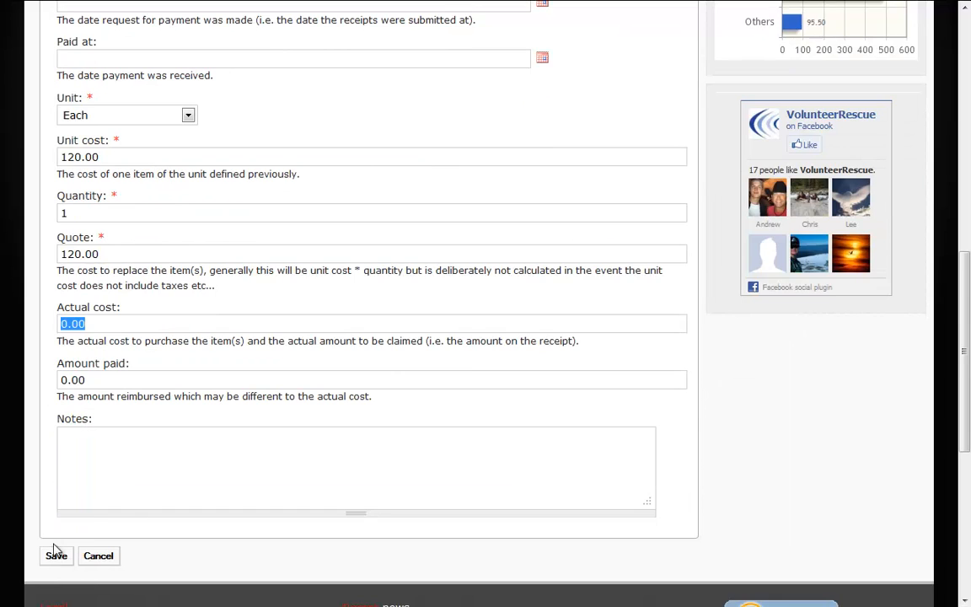
click(59, 556)
Open the PDF version of the Torn jacket claim as an Equipment repair/replacement request with SAR Manager as the position
click(56, 378)
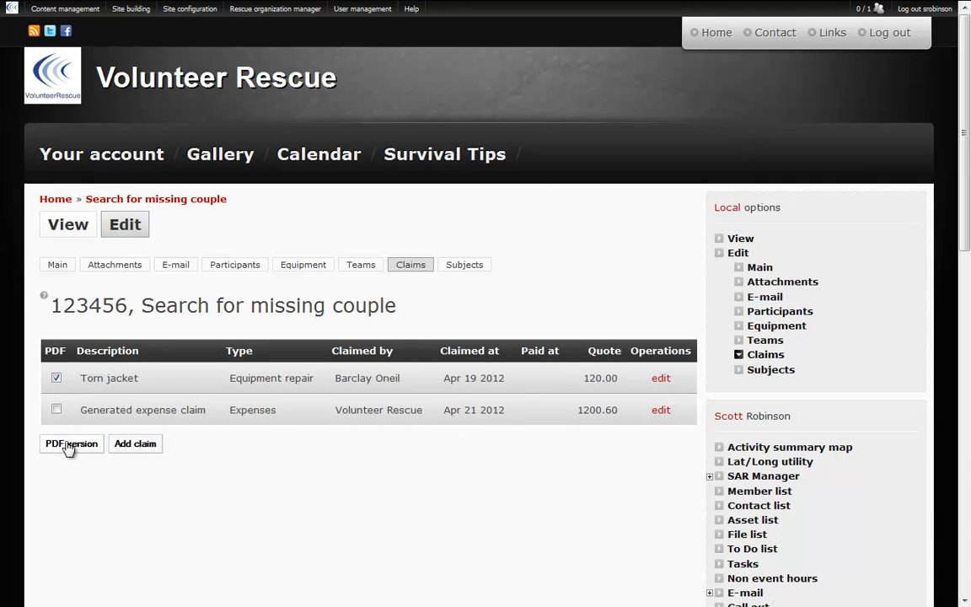
click(70, 445)
click(139, 381)
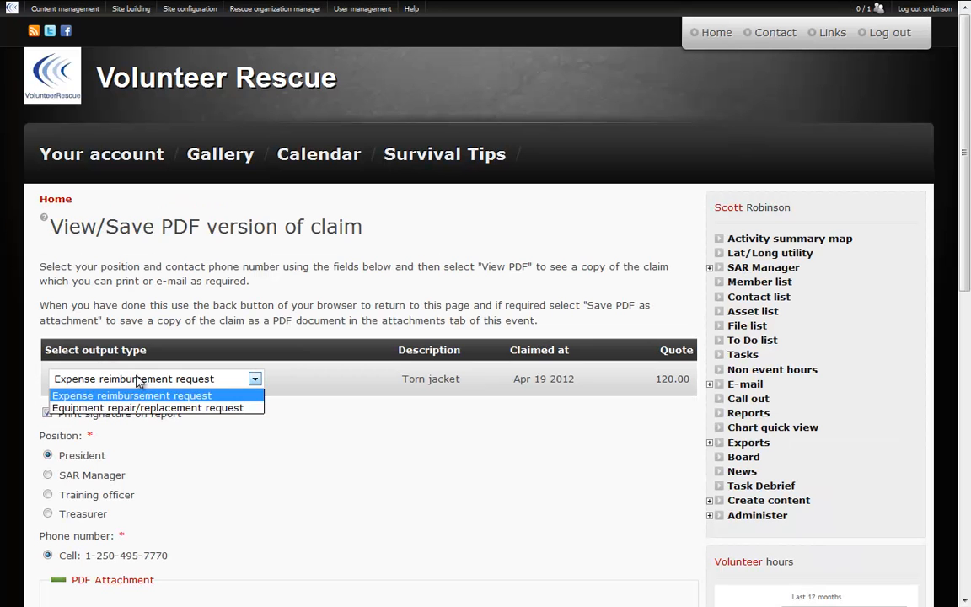
click(128, 408)
click(48, 475)
Set the repair claim PDF attachment's grouping levels to Task paperwork, 2012 and Apr
scroll(135, 478, down, 3)
click(101, 370)
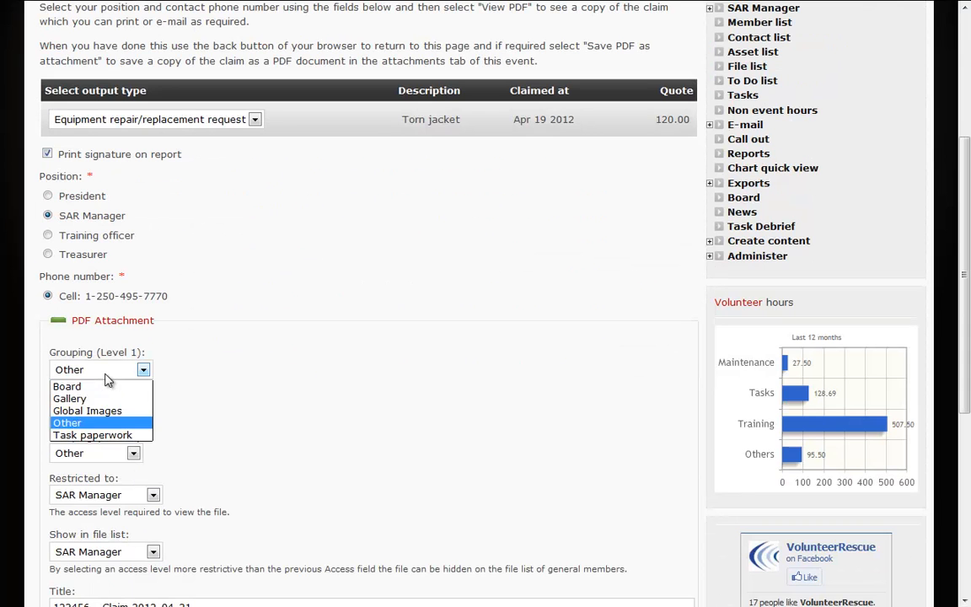
click(99, 436)
click(98, 415)
click(93, 426)
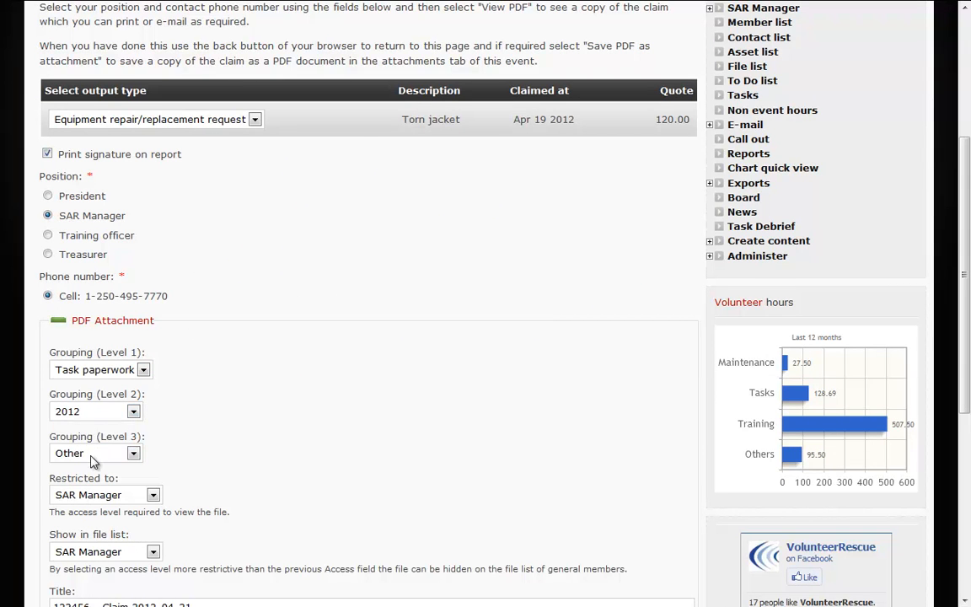
click(93, 460)
click(70, 243)
View the repair claim PDF, save it as an attachment and return to the claims list
scroll(110, 306, down, 3)
click(67, 437)
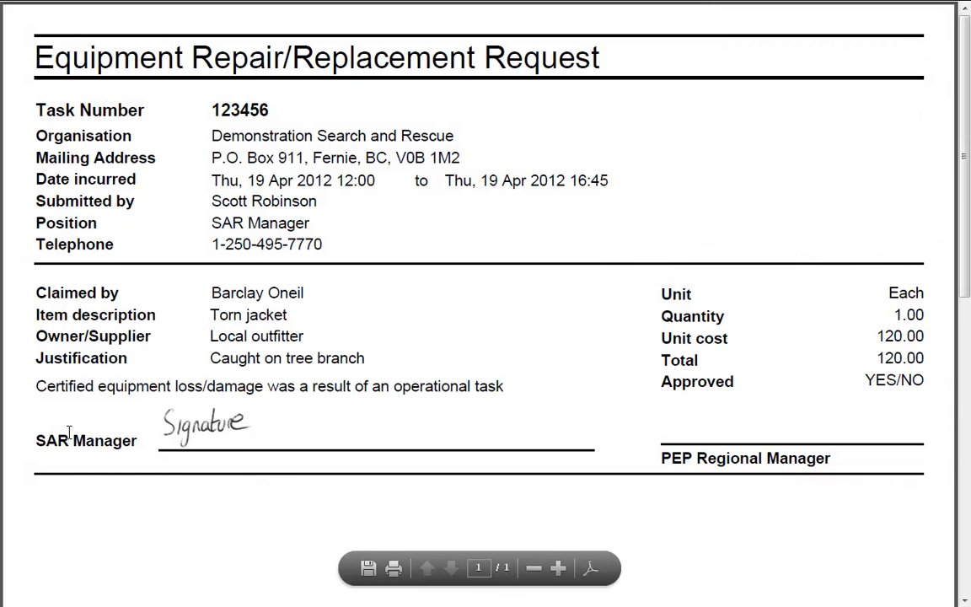
drag(964, 139, 956, 578)
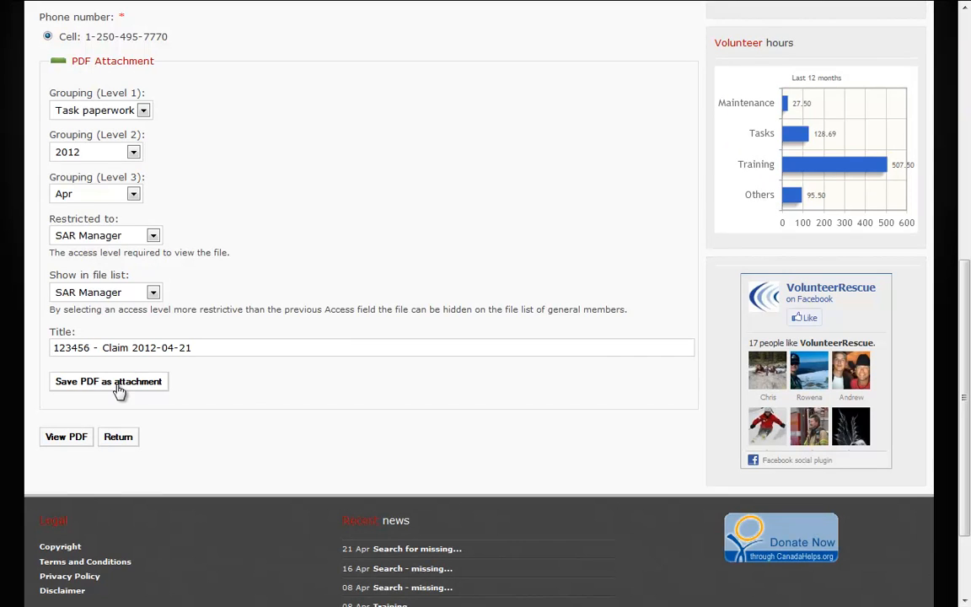
click(119, 439)
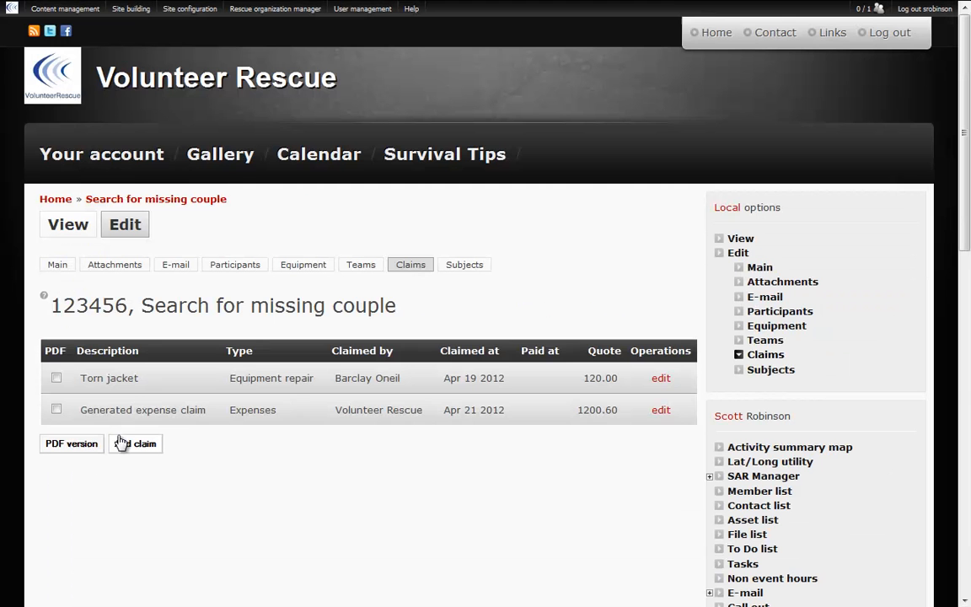
Open the task report form from the event's main details
click(60, 268)
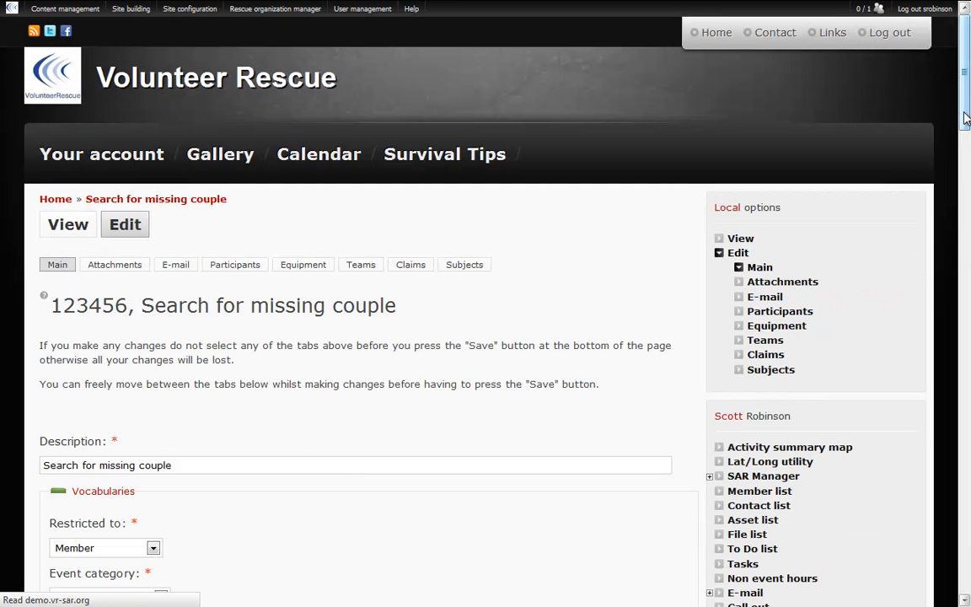
drag(967, 285, 966, 544)
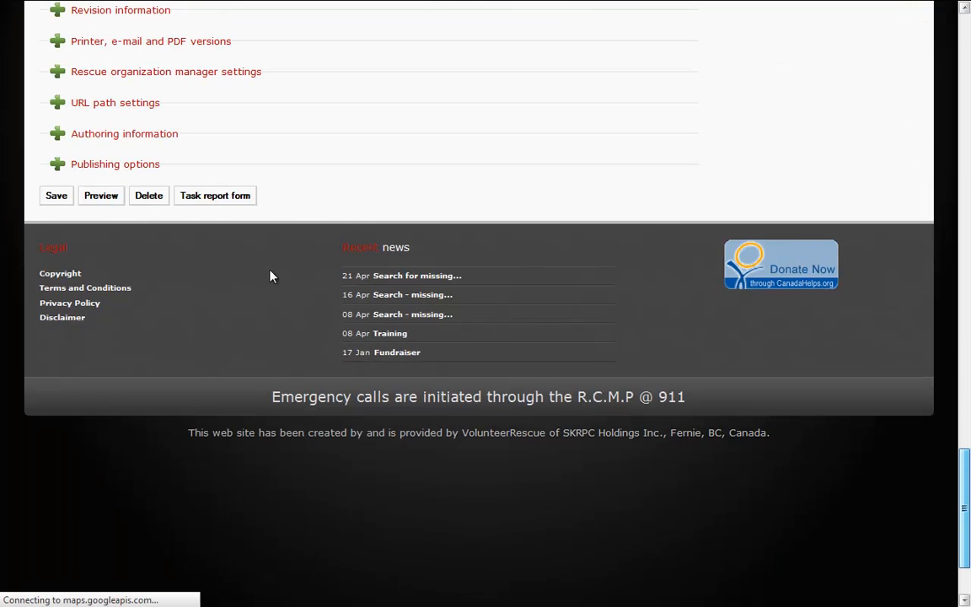
click(235, 201)
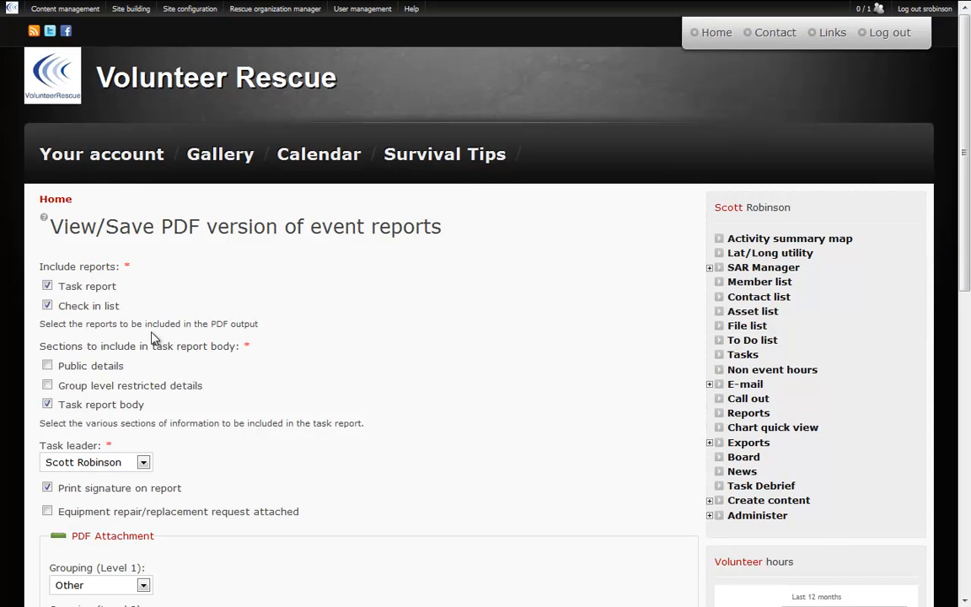
Set the task report PDF attachment's grouping levels to Task paperwork, 2012 and Apr
scroll(194, 333, down, 3)
click(121, 329)
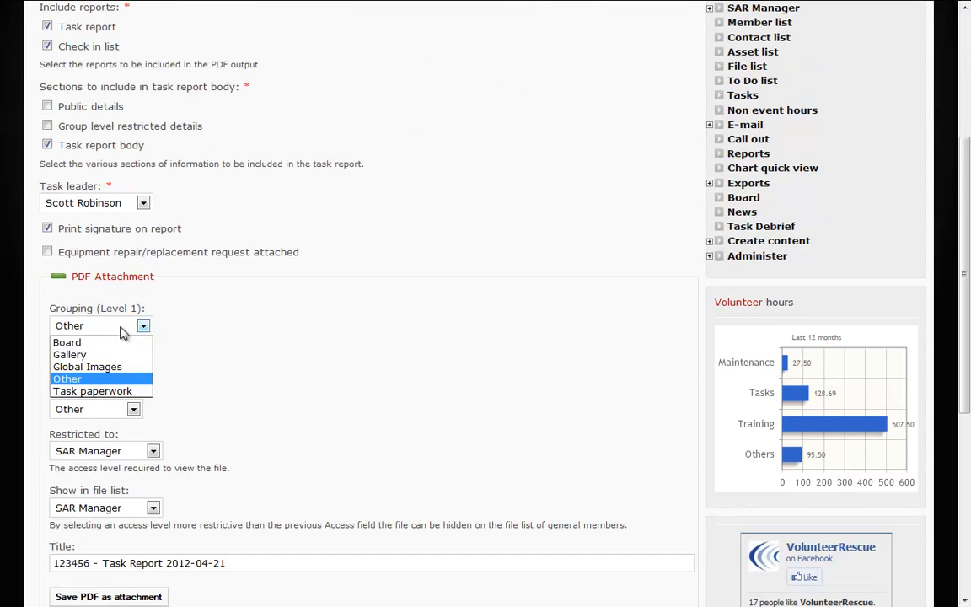
click(108, 391)
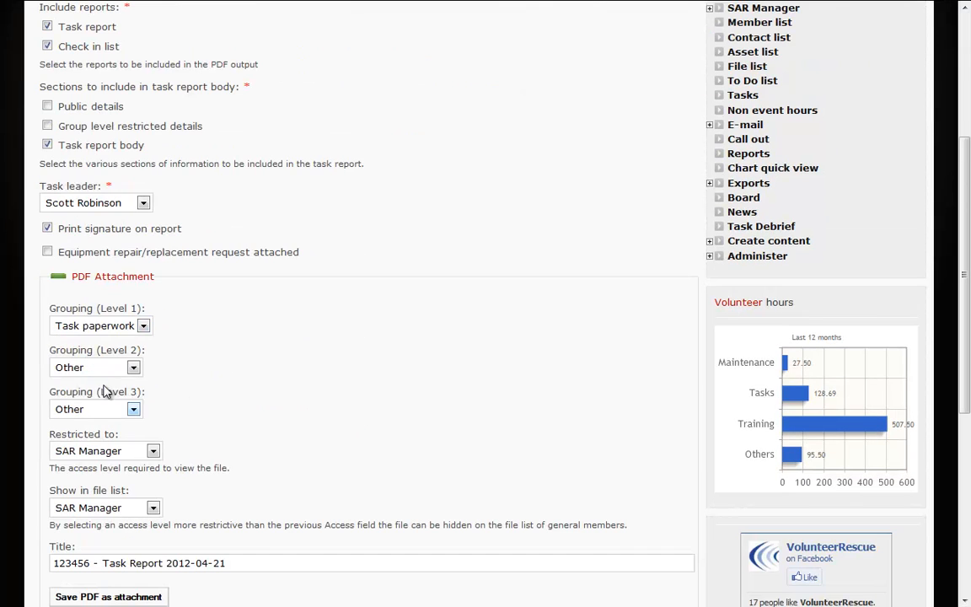
click(104, 374)
click(99, 381)
click(107, 411)
click(84, 426)
View the task report PDF, save it as an attachment and return to the event
scroll(234, 428, down, 3)
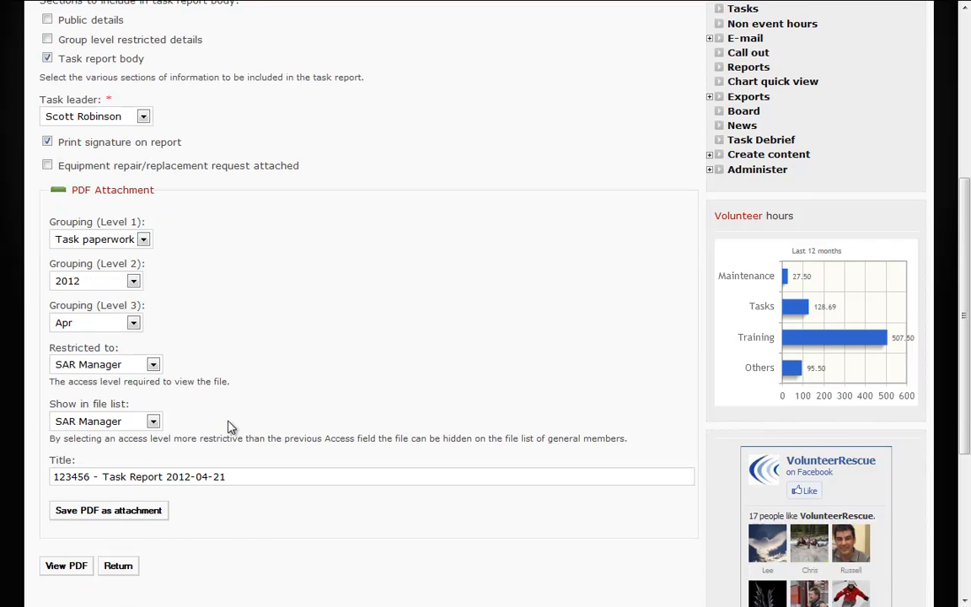
scroll(233, 429, down, 2)
click(80, 403)
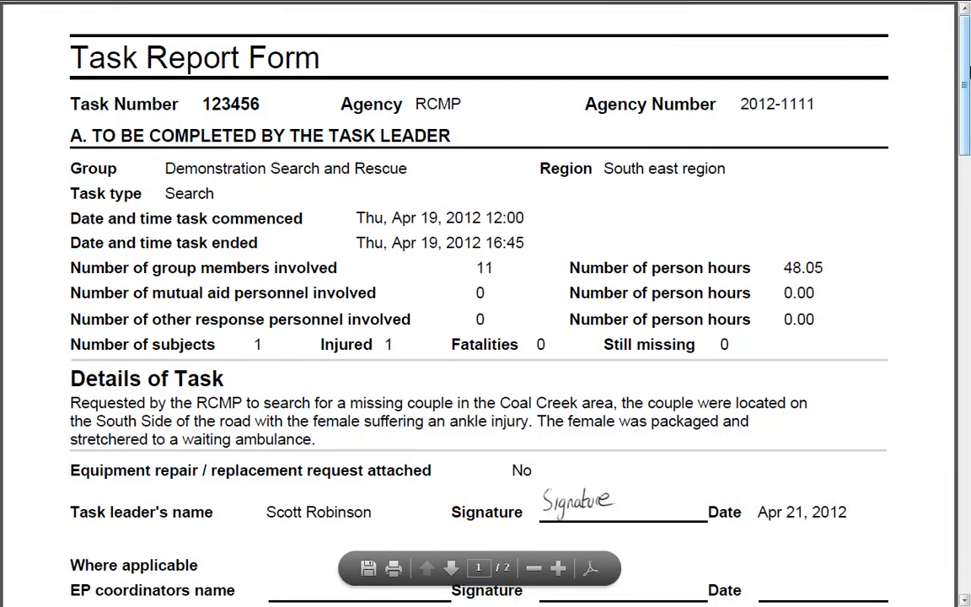
drag(967, 75, 968, 521)
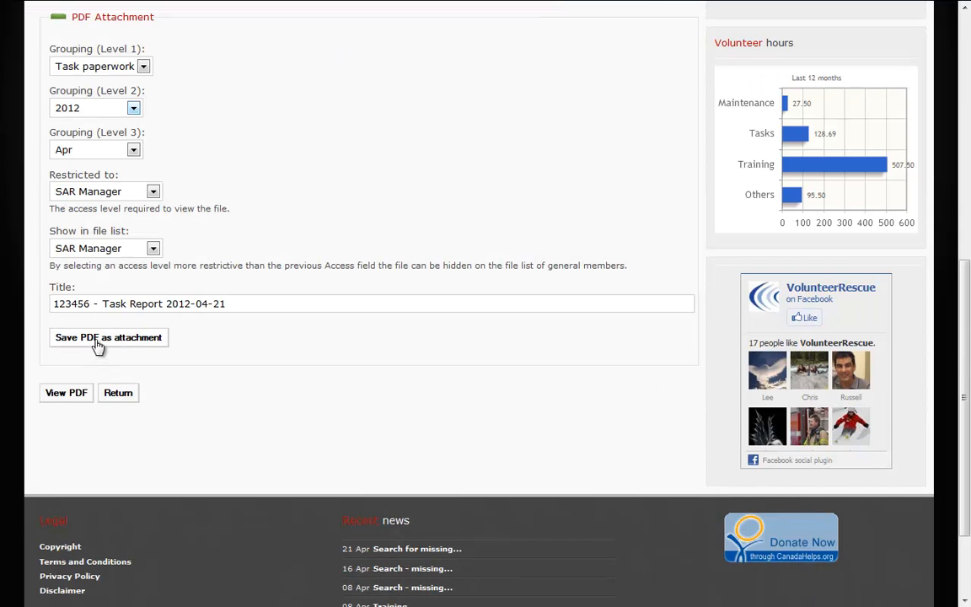
click(118, 393)
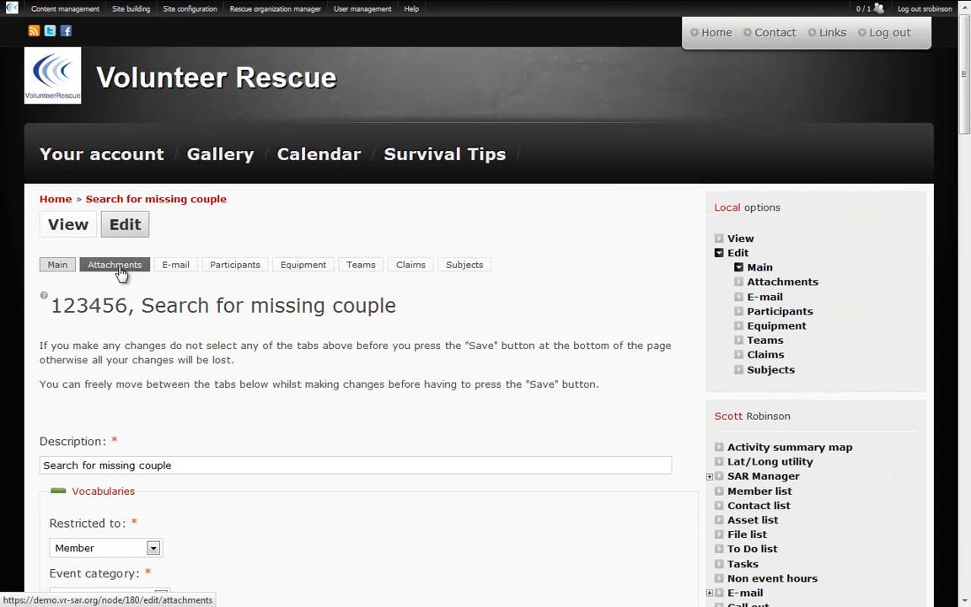
Mark both claims and the task report for e-mailing, and start an e-mail to the SAR Hall contact
click(220, 453)
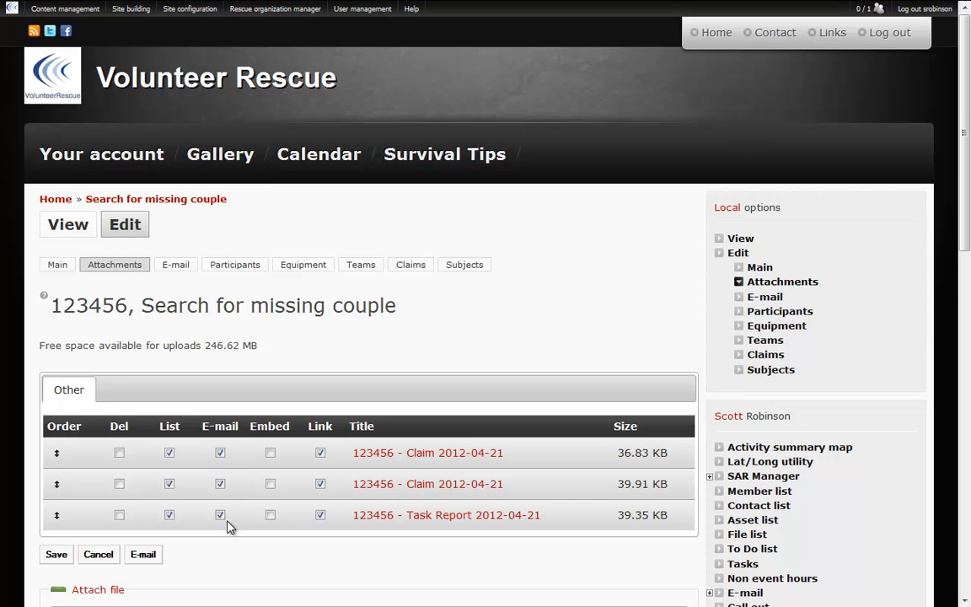
click(143, 554)
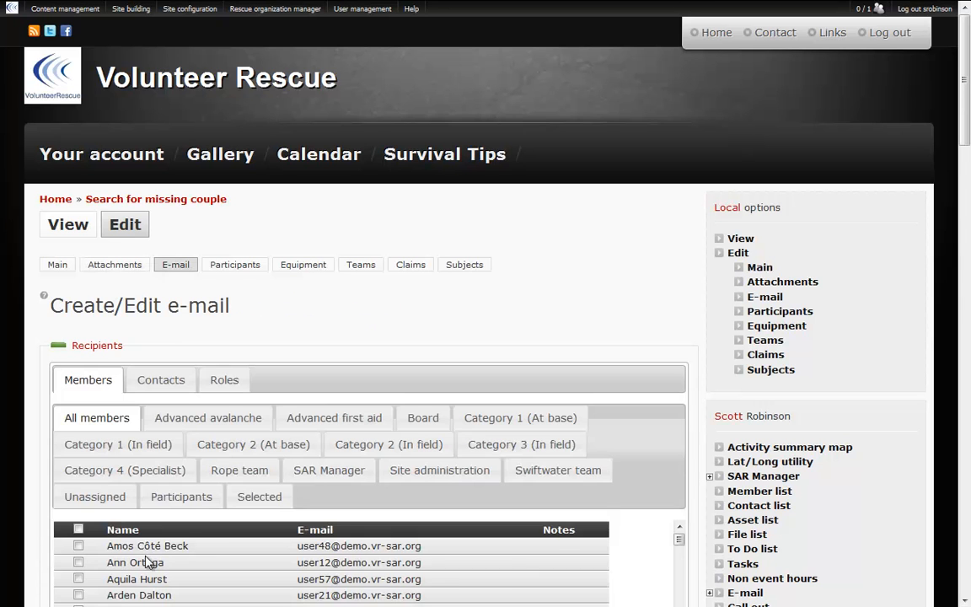
click(160, 380)
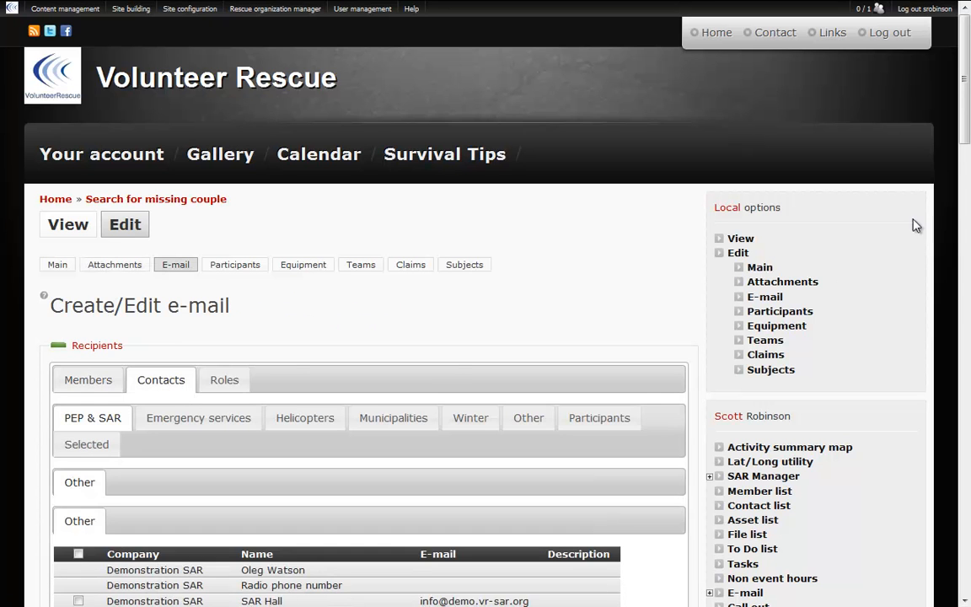
drag(963, 113, 967, 156)
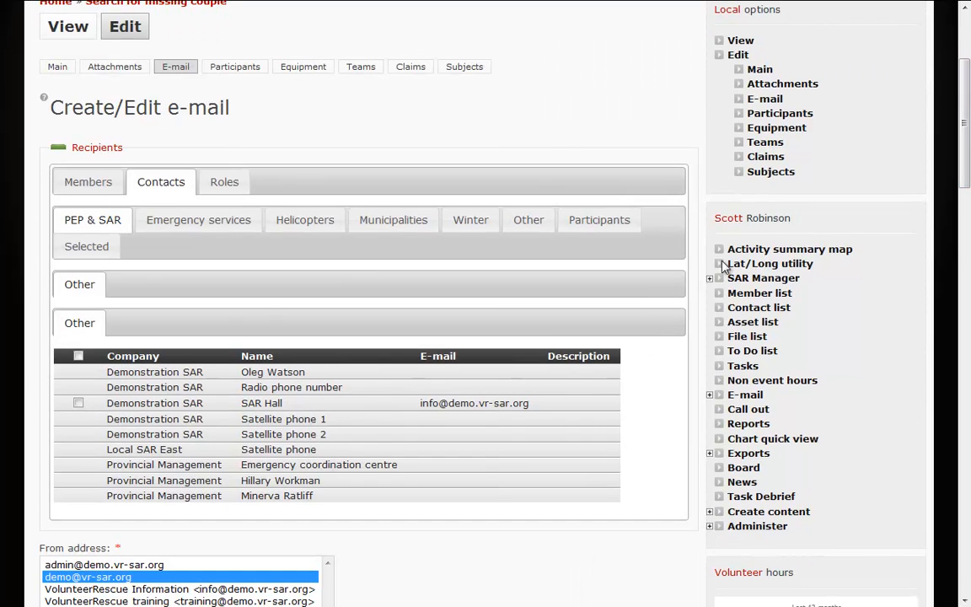
click(77, 403)
Choose the VolunteerRescue Information sender address, set delivery to Immediately, and save the e-mail
scroll(961, 224, down, 3)
scroll(966, 219, down, 3)
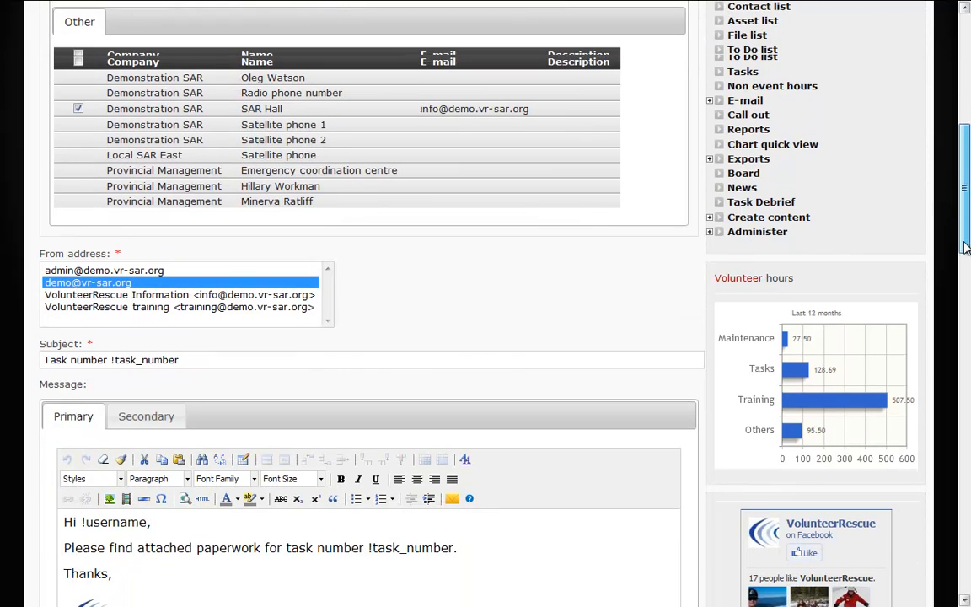
click(282, 288)
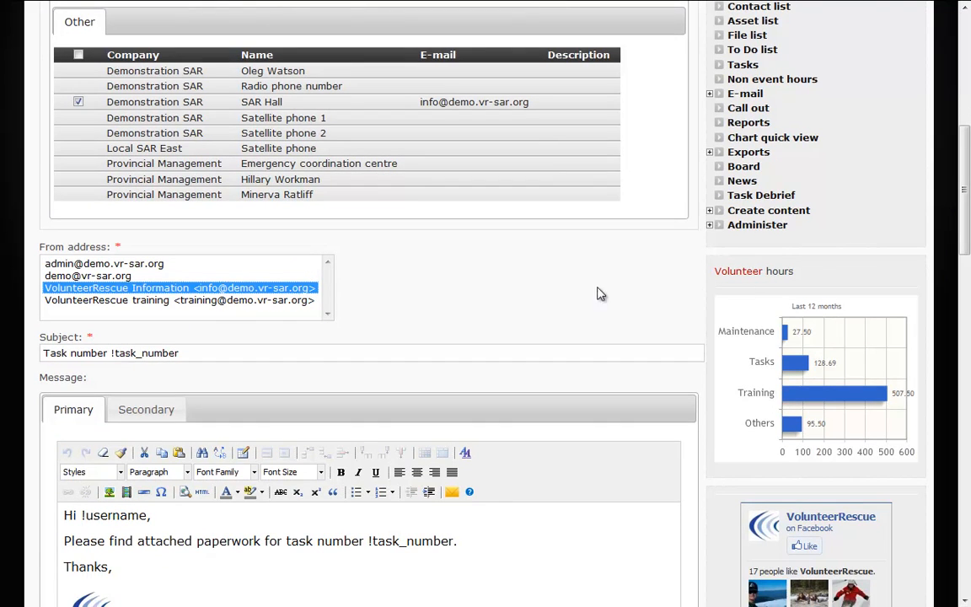
drag(960, 191, 966, 521)
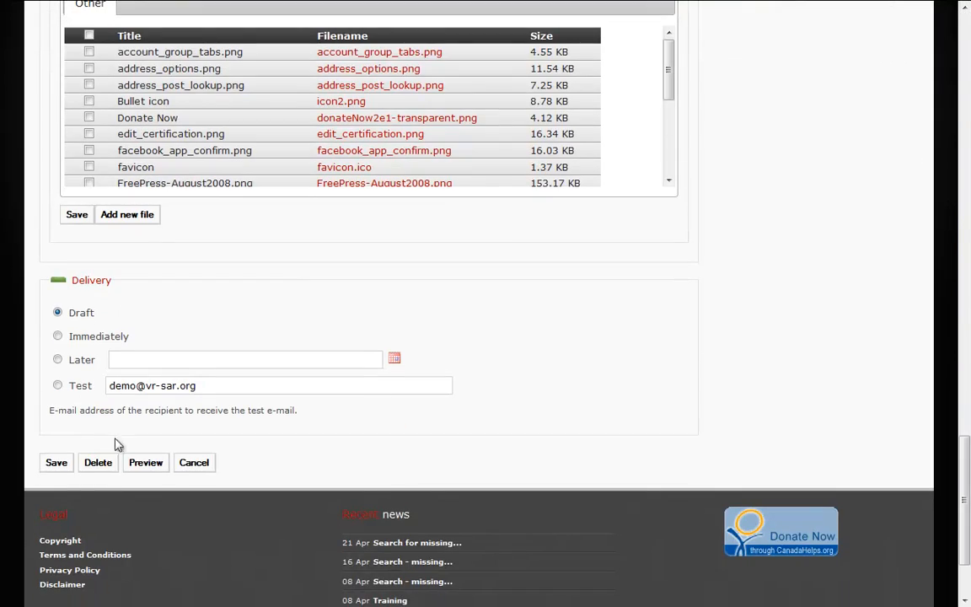
click(56, 462)
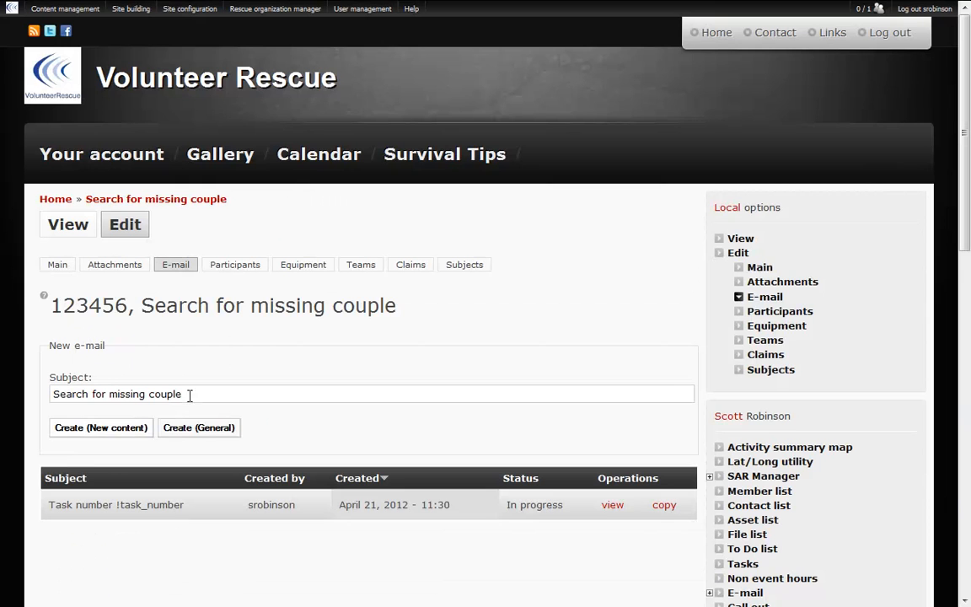
Open the Task number e-mail from the event's list and check its message, attachments and recipient status
click(613, 507)
drag(967, 139, 968, 325)
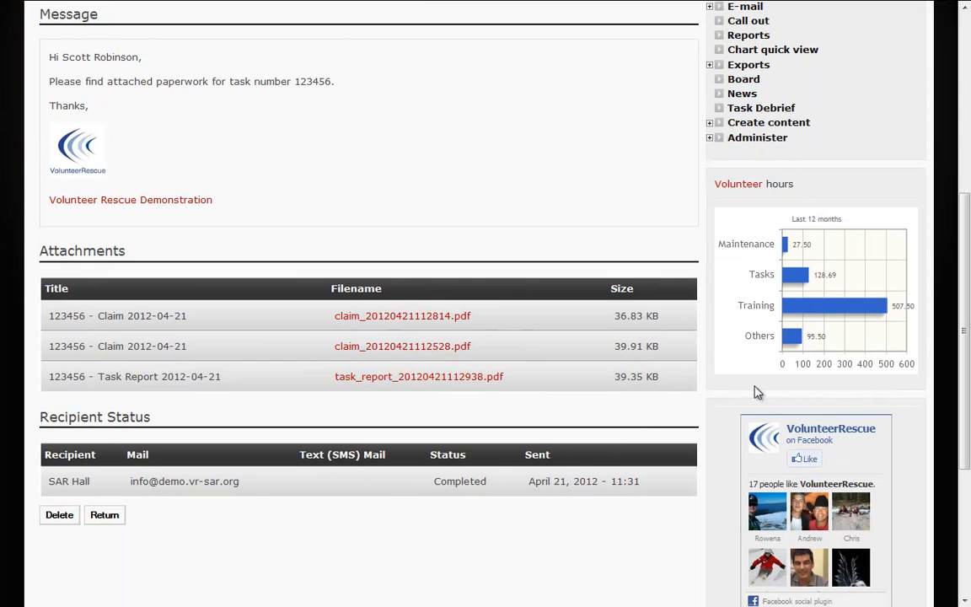
Leave the e-mail, open the view page of the missing couple event and review its participants and assets/equipment
click(105, 515)
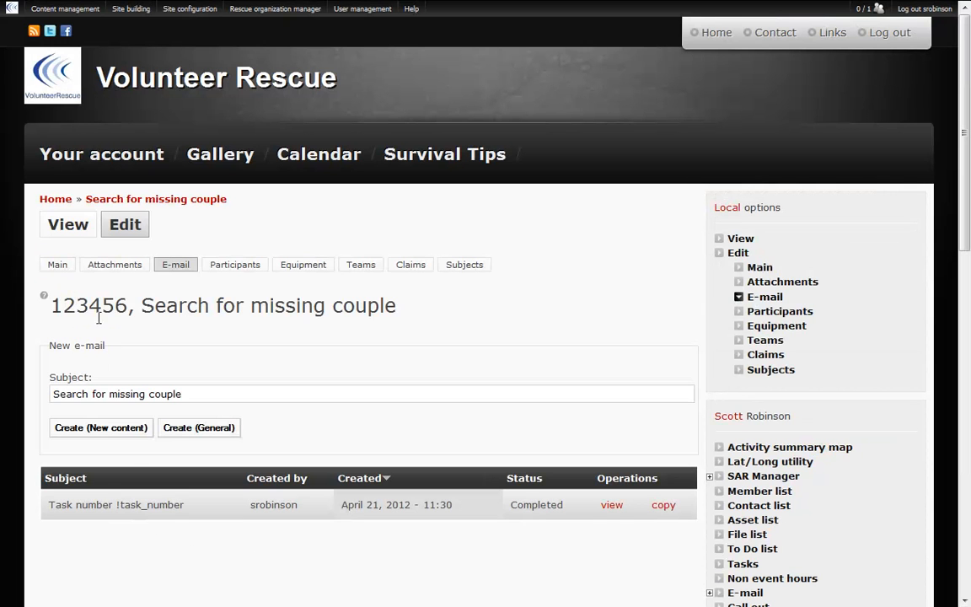
click(72, 230)
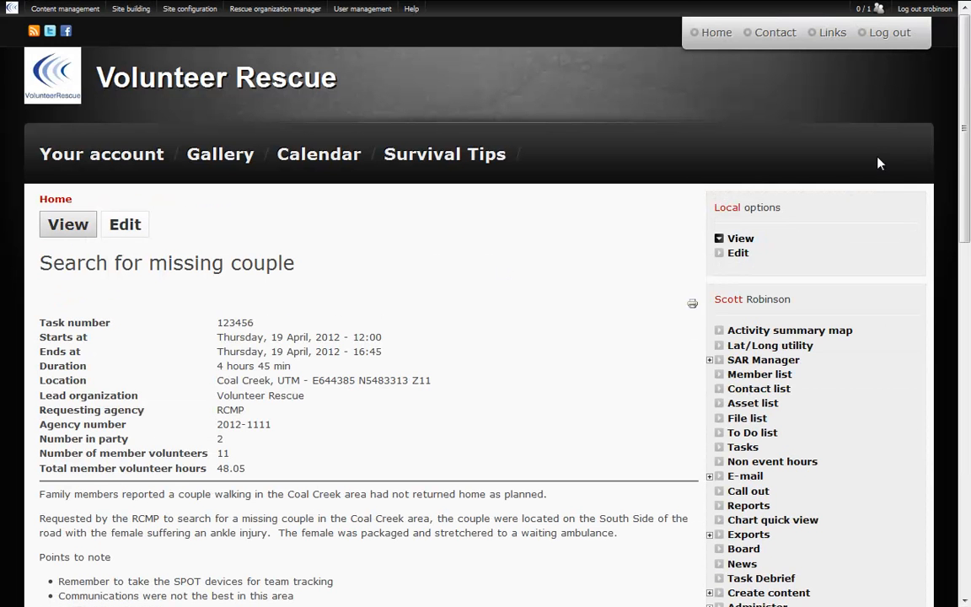
drag(961, 114, 969, 314)
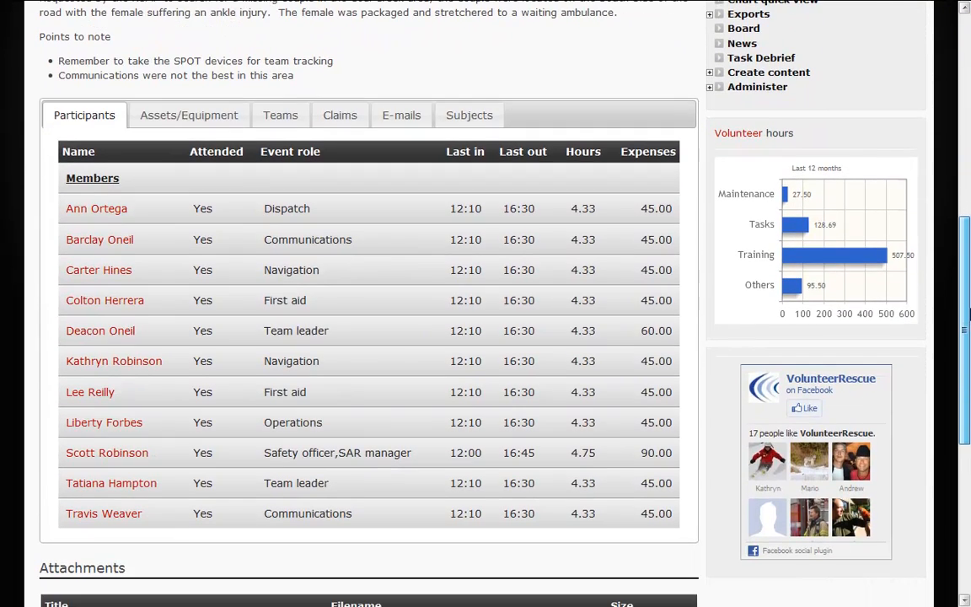
click(173, 114)
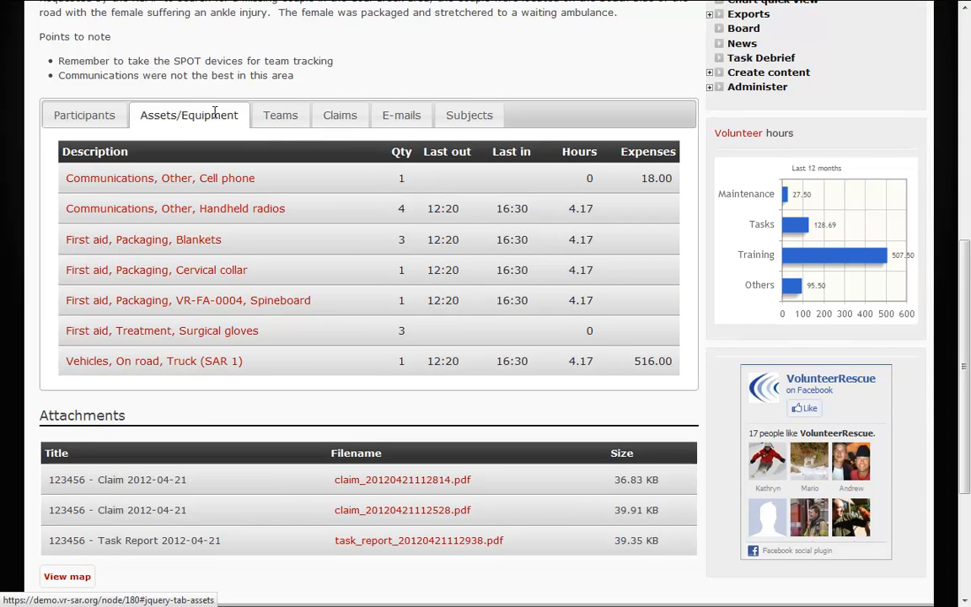
Review the teams, claims and subjects recorded for the missing couple event
click(281, 118)
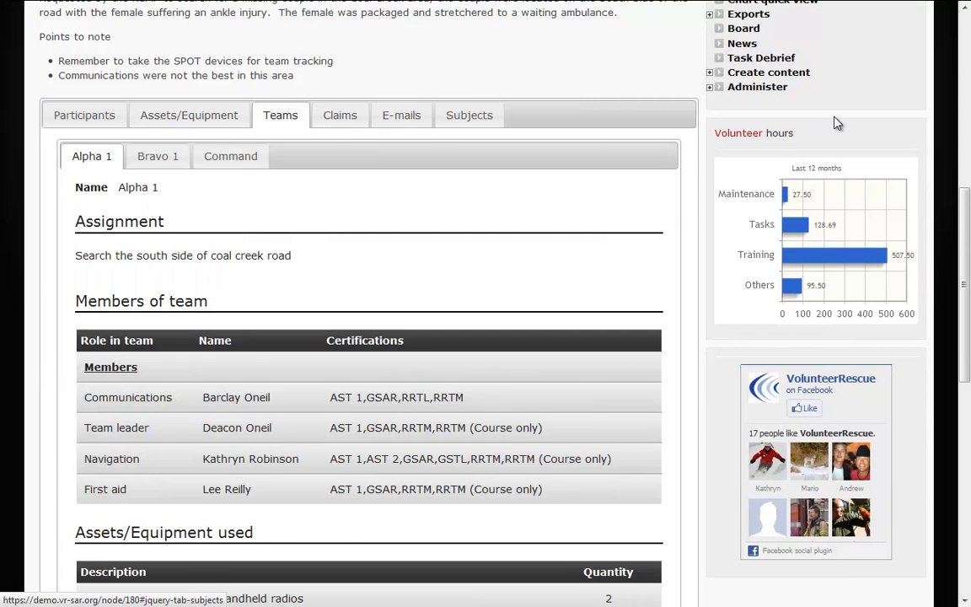
scroll(969, 251, down, 1)
drag(968, 252, 966, 211)
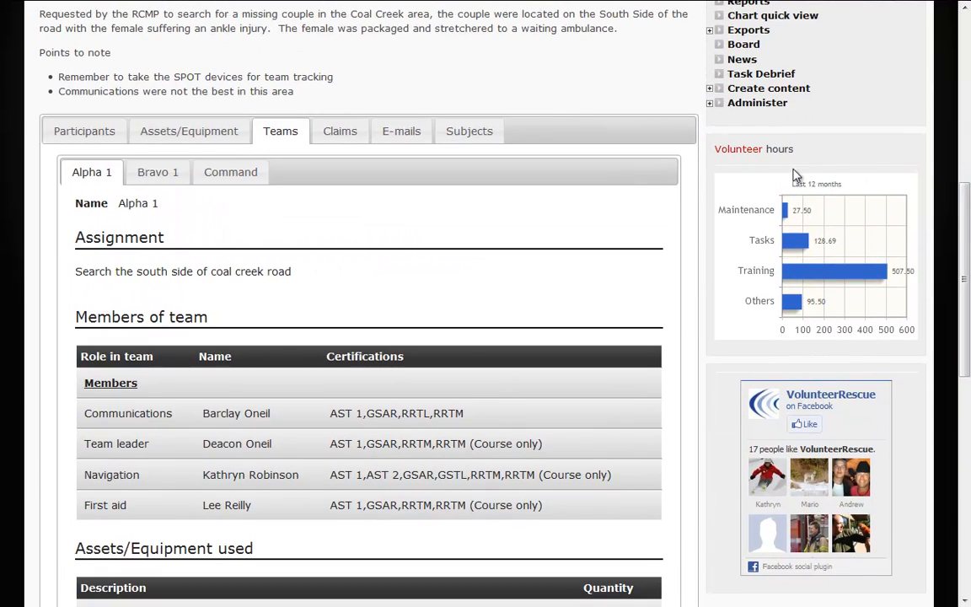
click(341, 130)
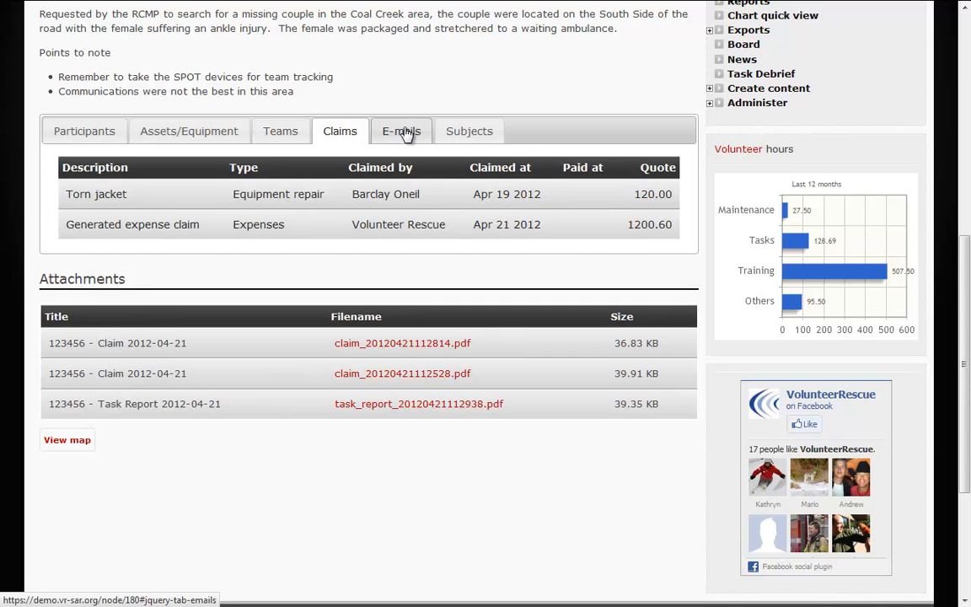
click(461, 131)
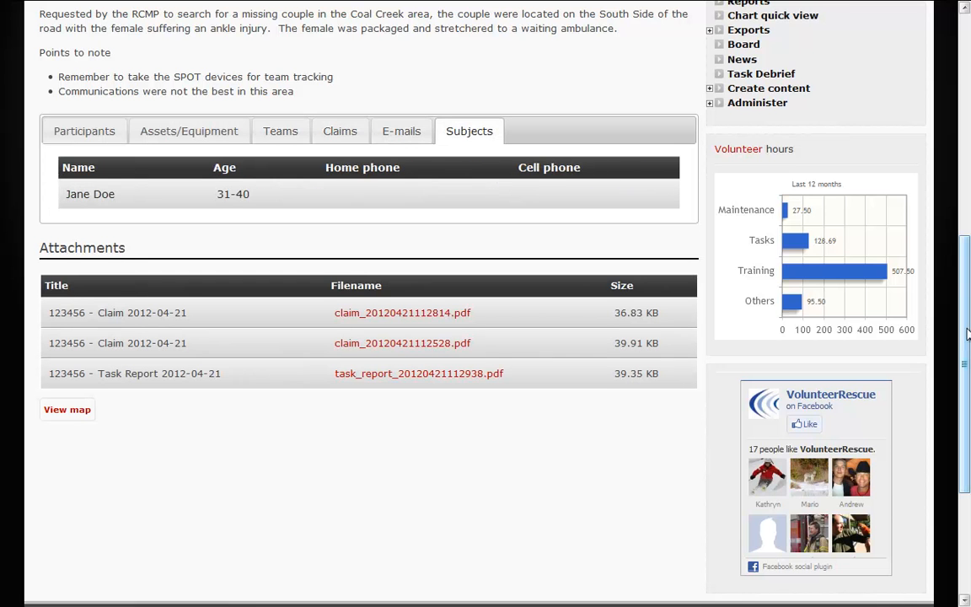
scroll(508, 145, up, 5)
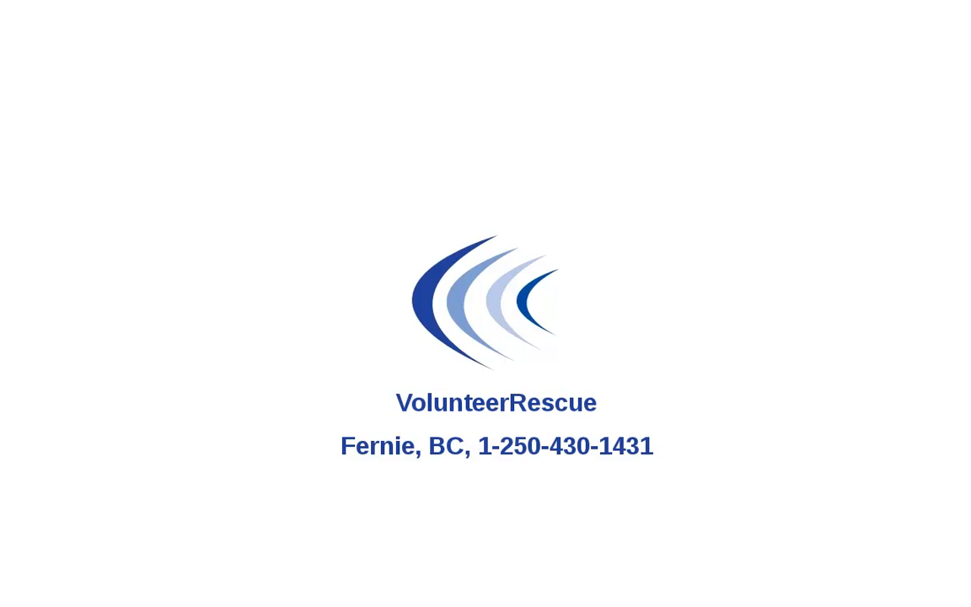